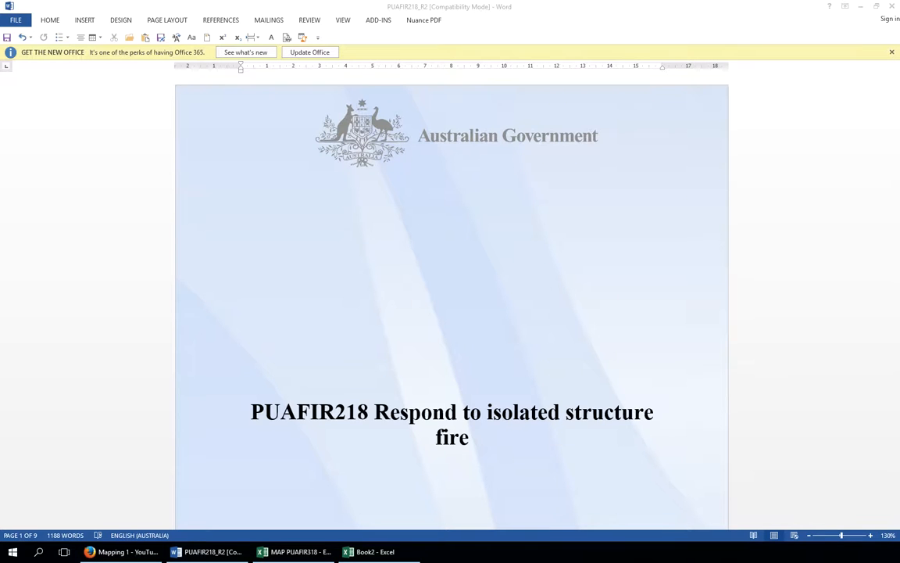
Copy the Elements and Performance Criteria table from the unit document
{"action": "key", "text": "super+shift+Left"}
{"action": "key", "text": "super+shift+Right"}
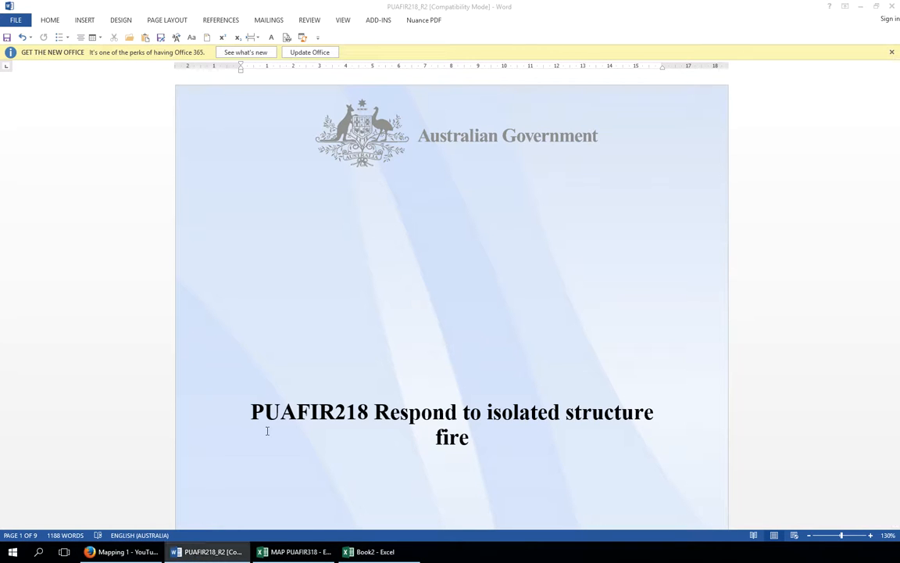
{"action": "triple_click", "coordinate": [426, 331]}
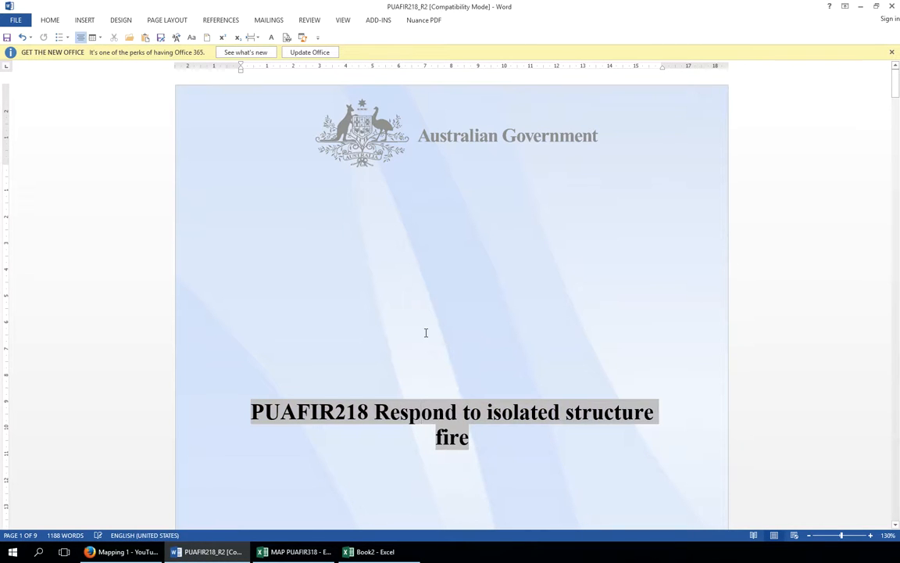
{"action": "scroll", "coordinate": [426, 332], "scroll_direction": "down", "scroll_amount": 5}
{"action": "scroll", "coordinate": [426, 332], "scroll_direction": "down", "scroll_amount": 8}
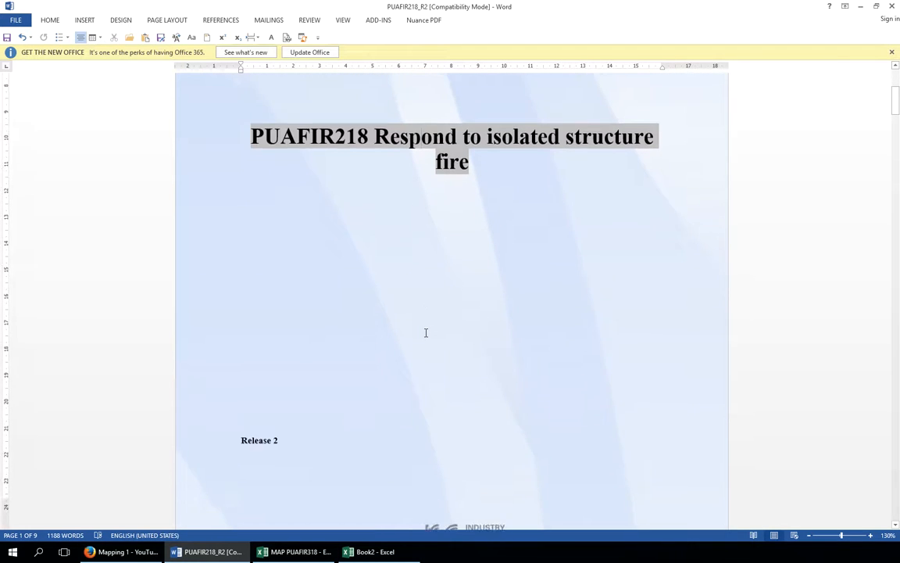
{"action": "scroll", "coordinate": [425, 332], "scroll_direction": "down", "scroll_amount": 8}
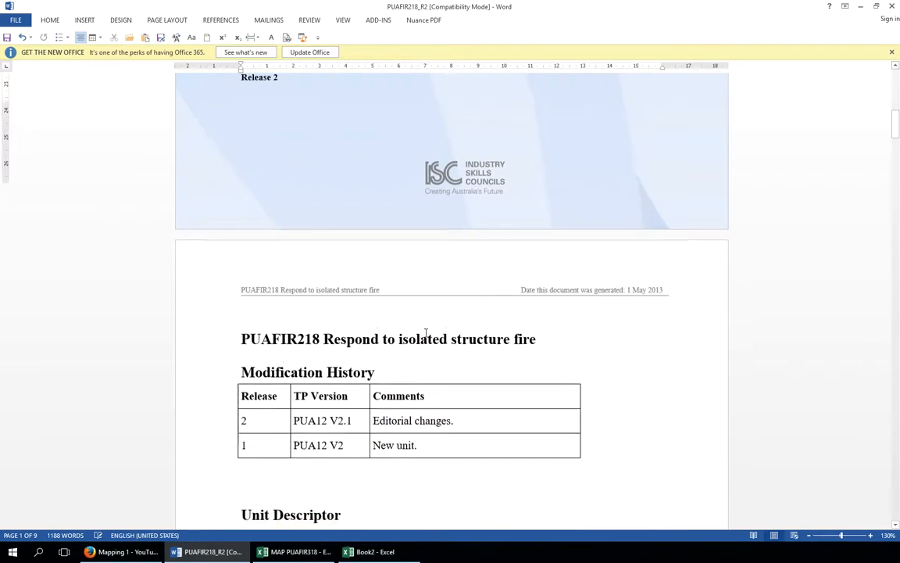
{"action": "scroll", "coordinate": [426, 332], "scroll_direction": "down", "scroll_amount": 12}
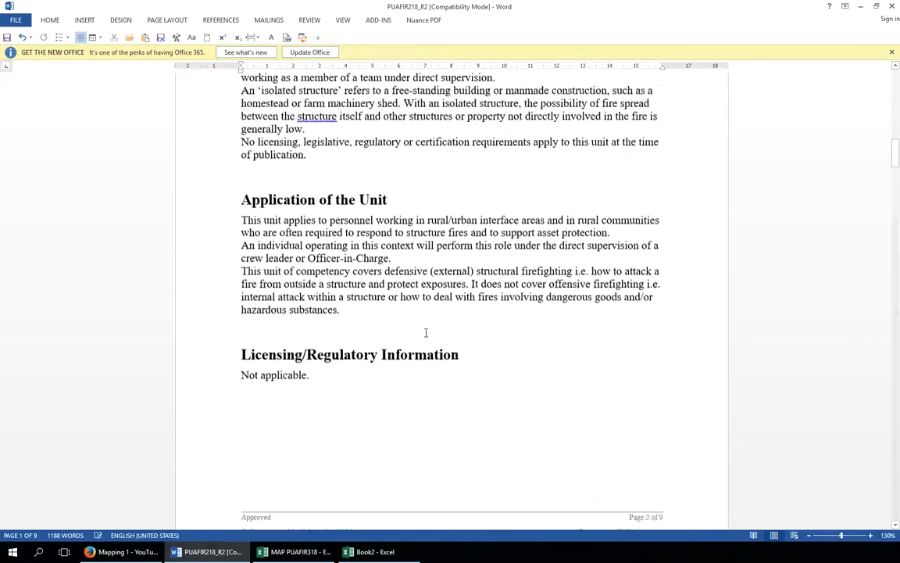
{"action": "scroll", "coordinate": [426, 332], "scroll_direction": "down", "scroll_amount": 8}
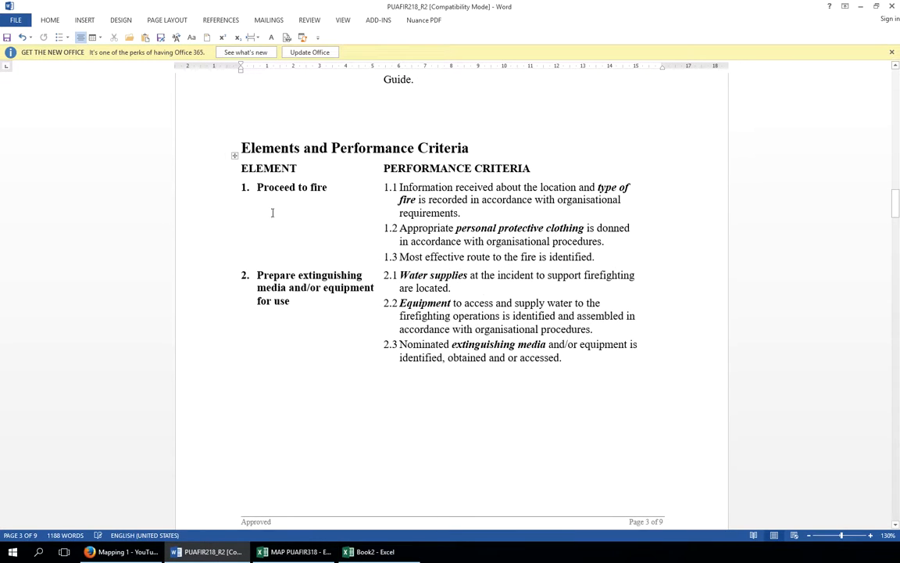
{"action": "left_click", "coordinate": [235, 158]}
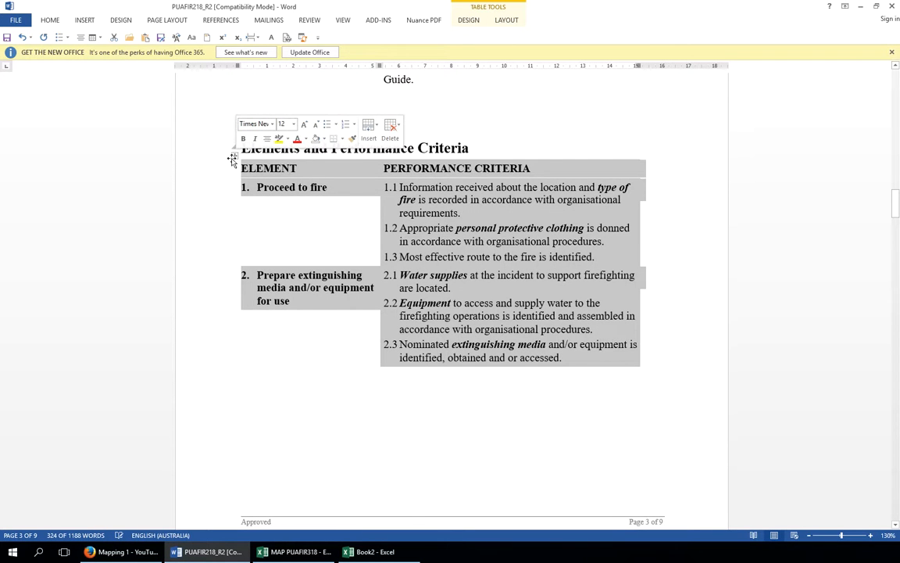
{"action": "right_click", "coordinate": [294, 188]}
{"action": "left_click", "coordinate": [317, 204]}
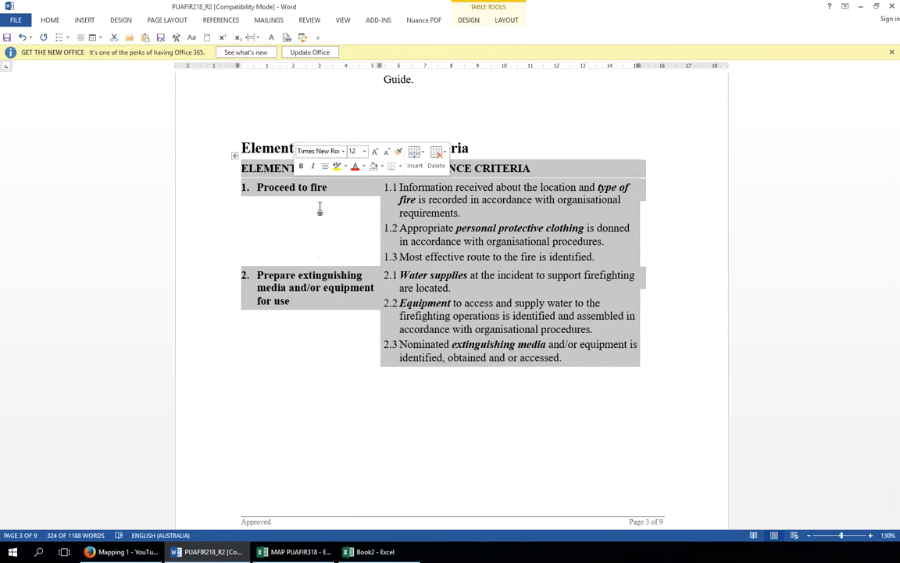
Paste the table into cell A3 of the Book2 workbook, keeping the source formatting
{"action": "left_click", "coordinate": [862, 7]}
{"action": "left_click", "coordinate": [375, 552]}
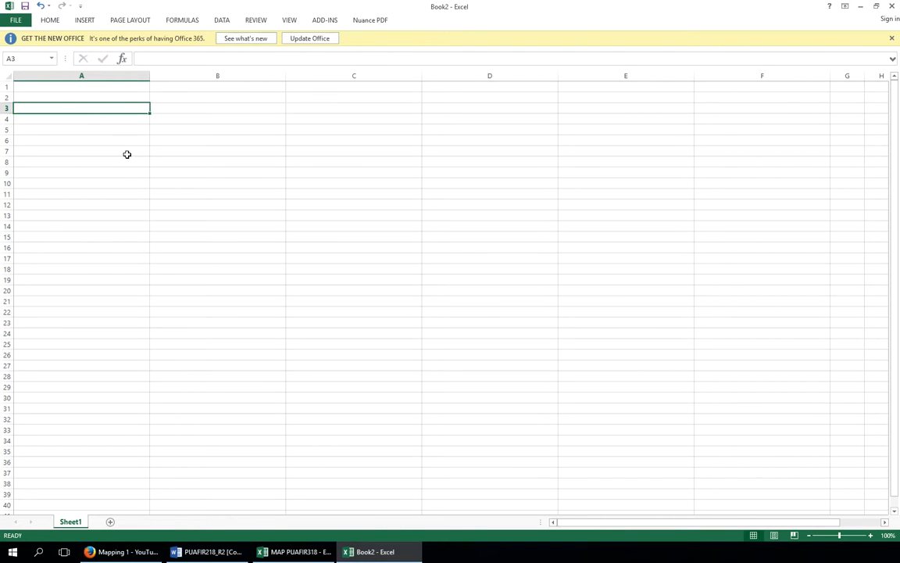
{"action": "right_click", "coordinate": [120, 110]}
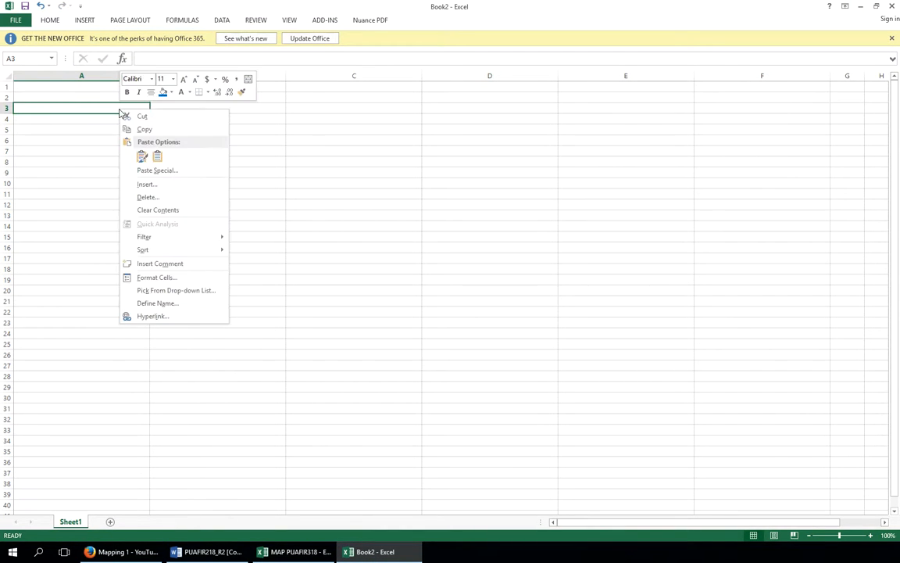
{"action": "left_click", "coordinate": [142, 156]}
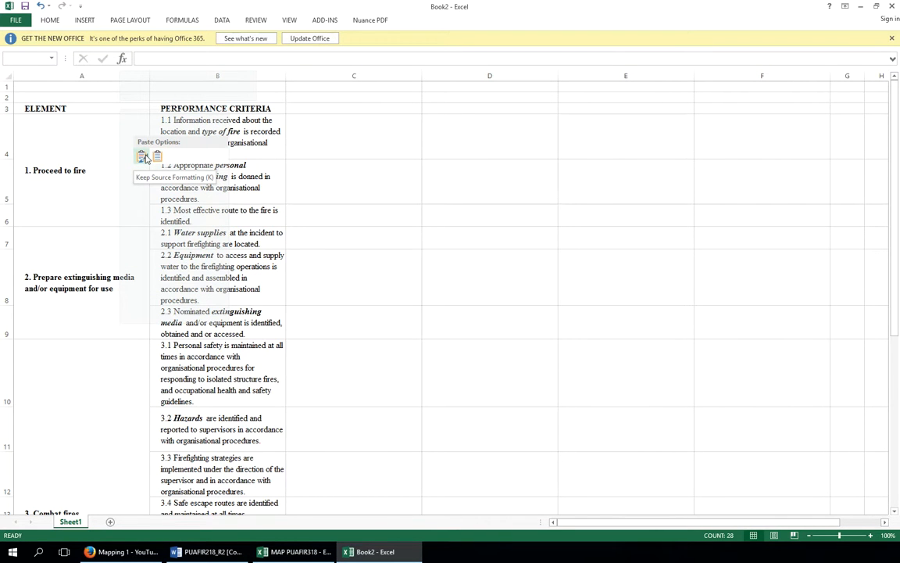
{"action": "left_click", "coordinate": [143, 157]}
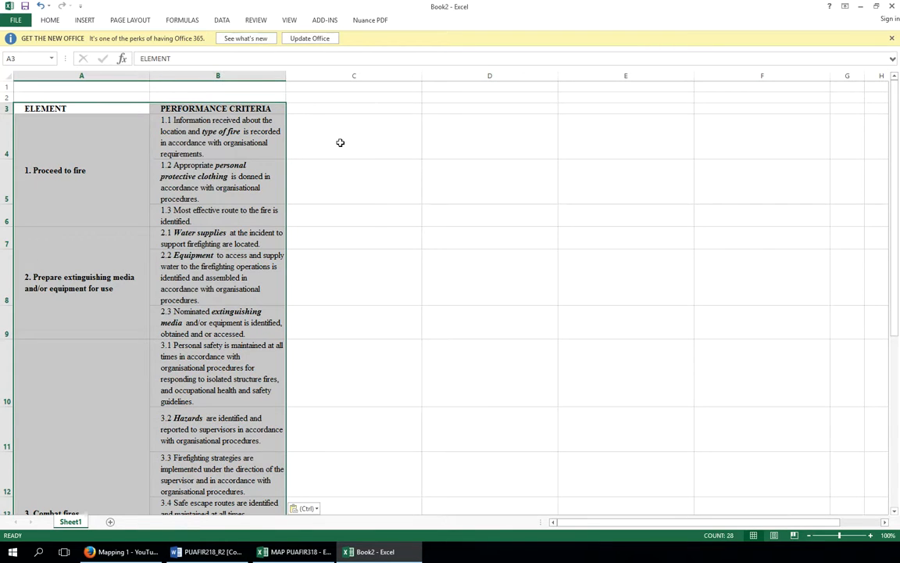
Copy the unit title PUAFIR218 Respond to isolated structure fire into the sheet above the table
{"action": "left_click", "coordinate": [340, 143]}
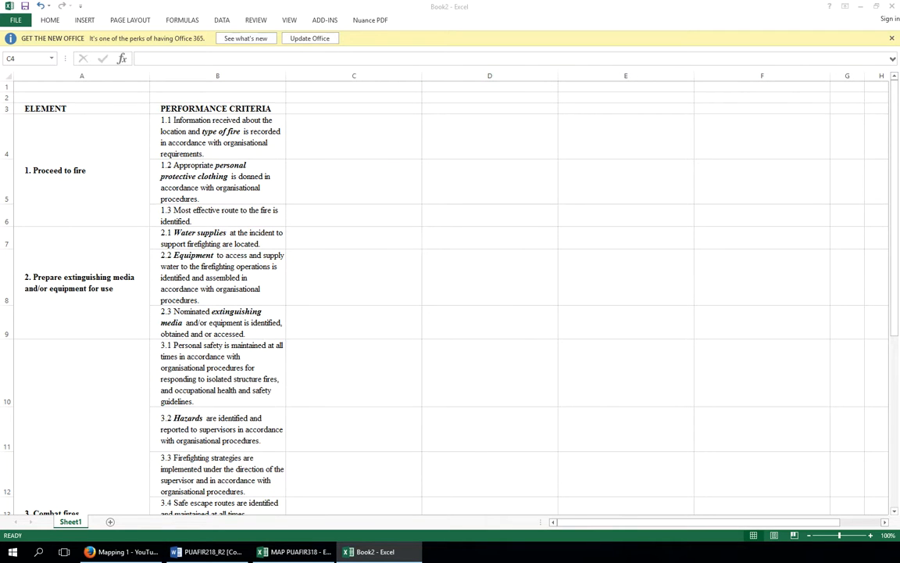
{"action": "key", "text": "alt+Tab"}
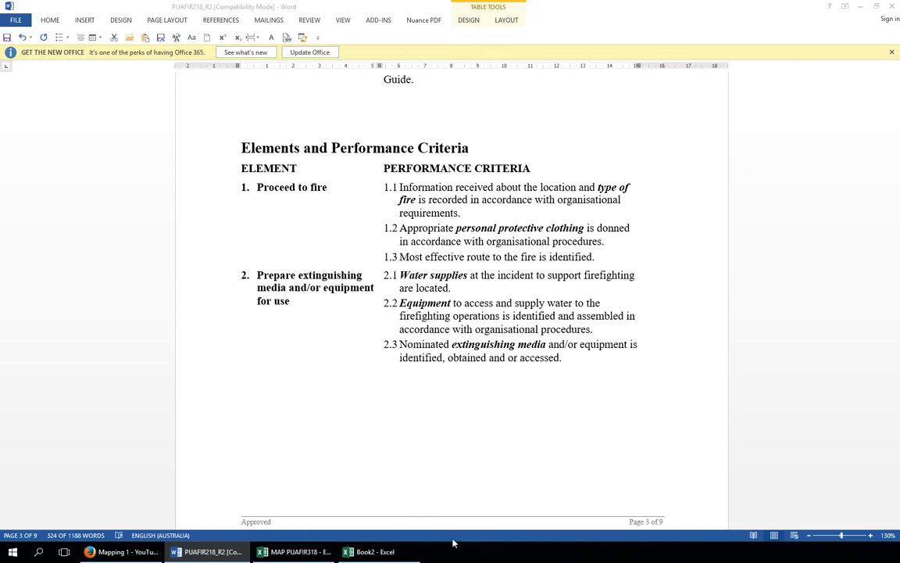
{"action": "left_click", "coordinate": [361, 550]}
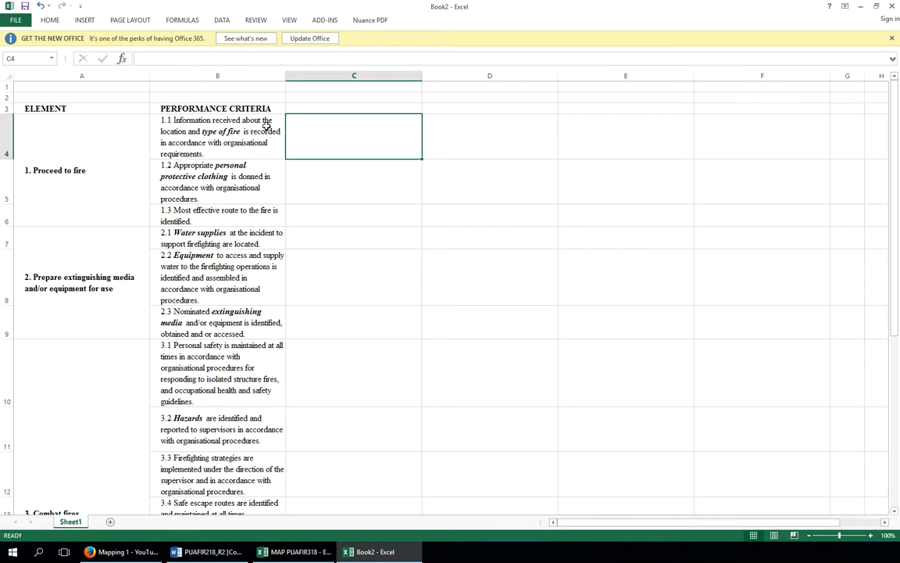
{"action": "left_click", "coordinate": [207, 86]}
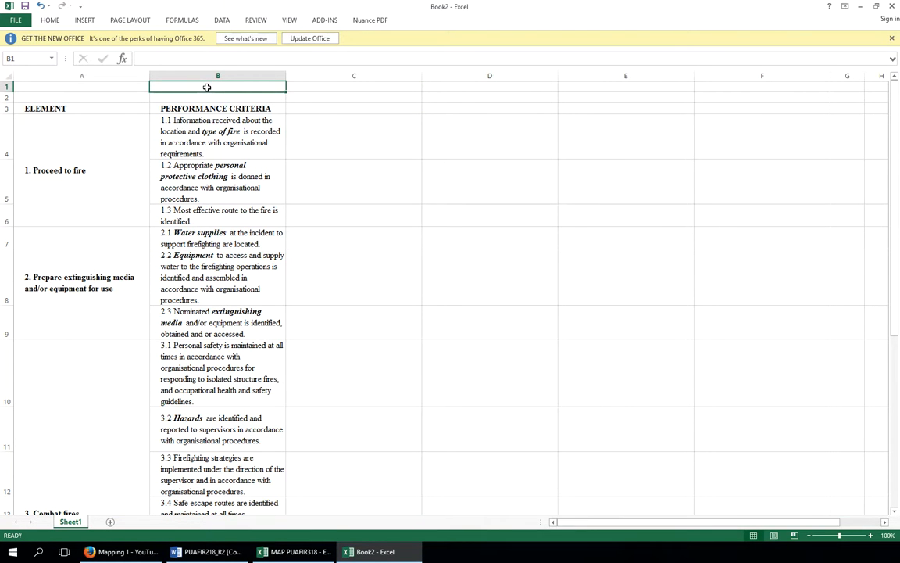
{"action": "key", "text": "ctrl+v"}
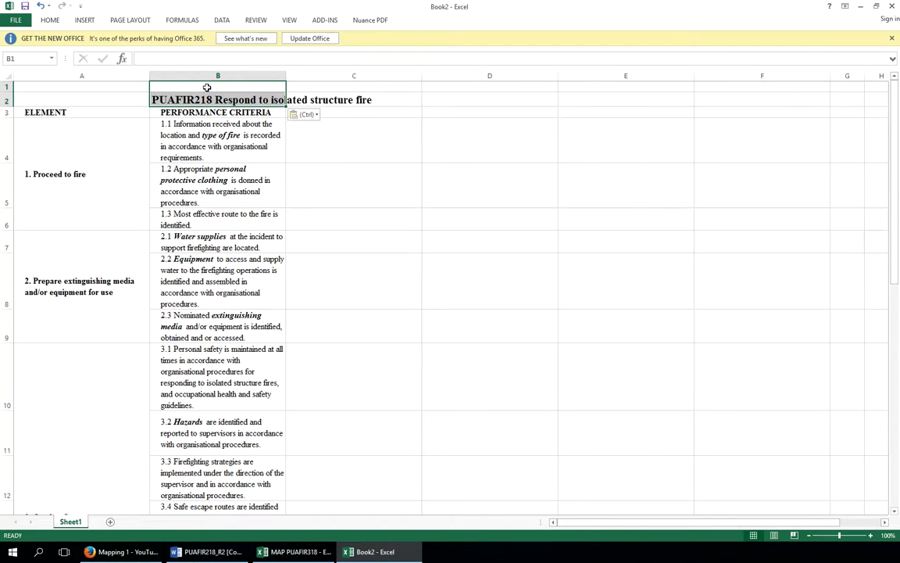
Merge cells A2 to E2 holding the title
{"action": "left_click", "coordinate": [101, 101]}
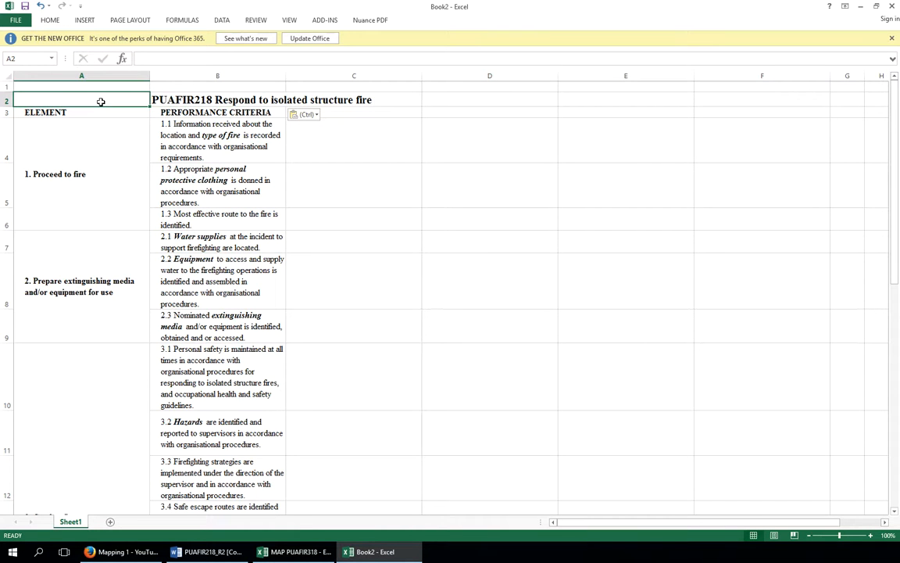
{"action": "mouse_move", "coordinate": [101, 102]}
{"action": "left_mouse_down"}
{"action": "mouse_move", "coordinate": [364, 92]}
{"action": "mouse_move", "coordinate": [571, 99]}
{"action": "left_mouse_up"}
{"action": "right_click", "coordinate": [571, 99]}
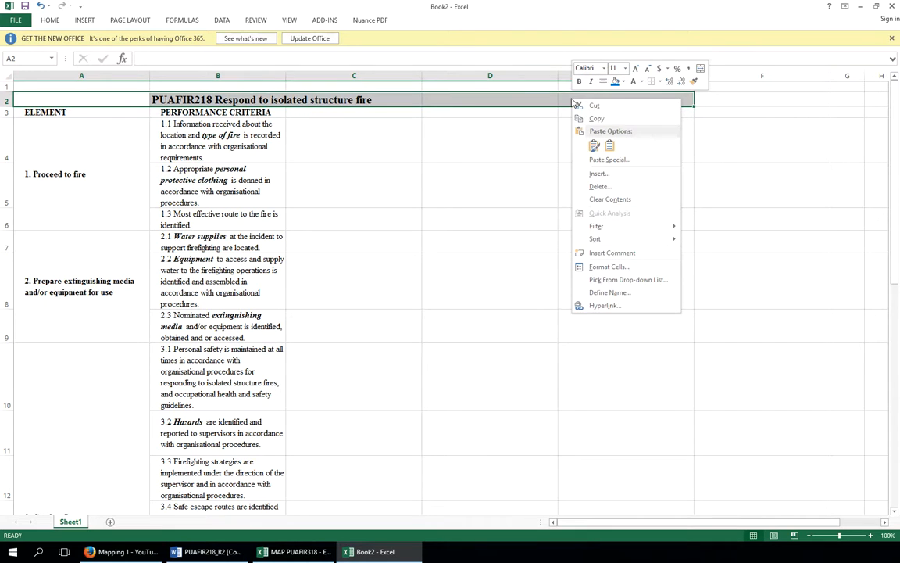
{"action": "left_click", "coordinate": [610, 267]}
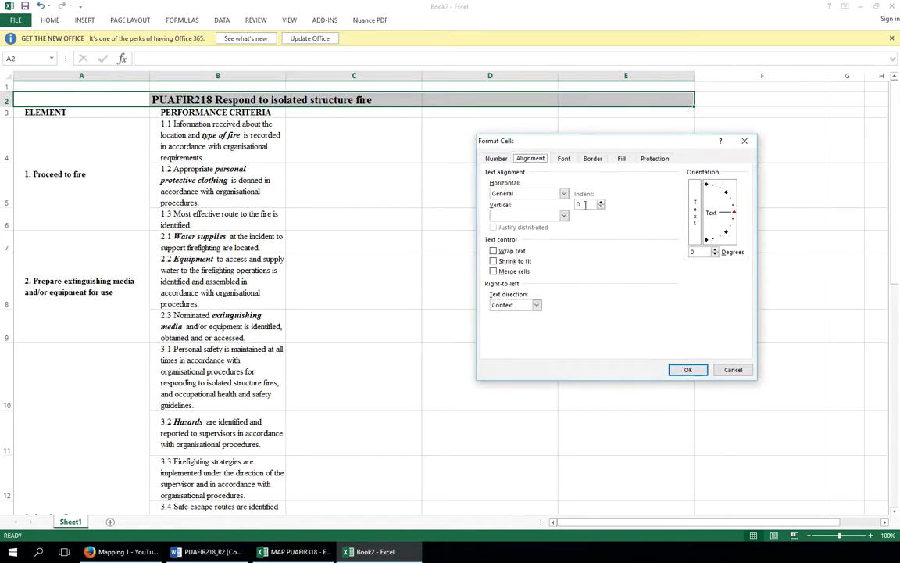
{"action": "left_click", "coordinate": [494, 271]}
{"action": "left_click", "coordinate": [689, 370]}
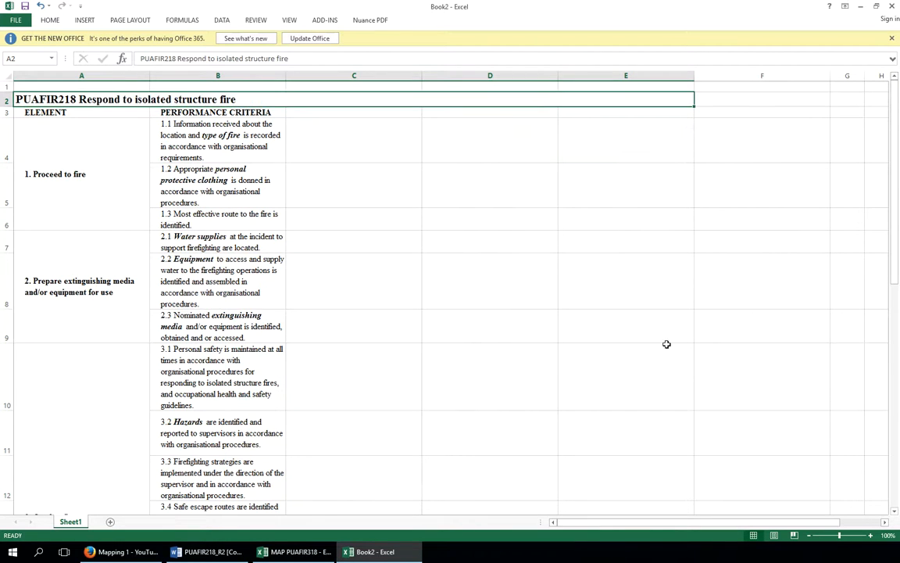
{"action": "right_click", "coordinate": [279, 102]}
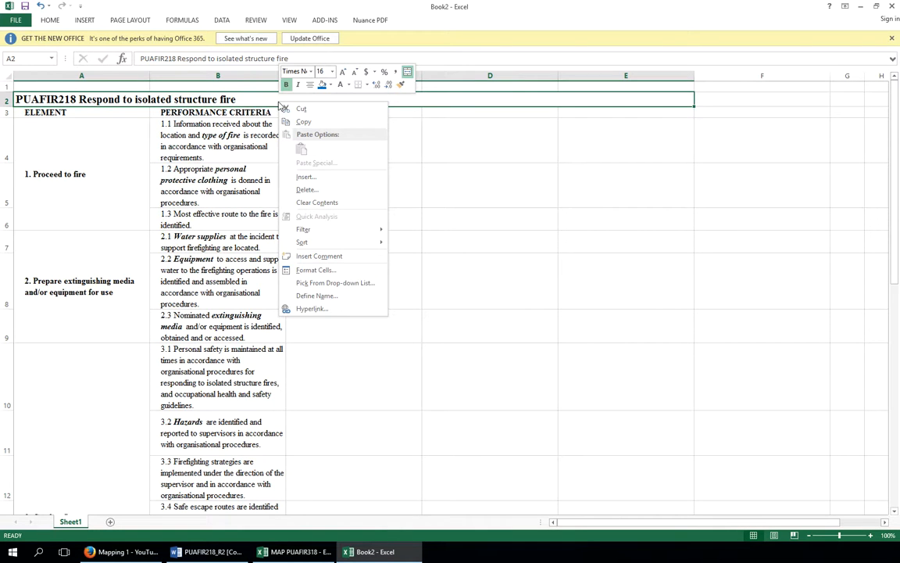
{"action": "left_click", "coordinate": [309, 84]}
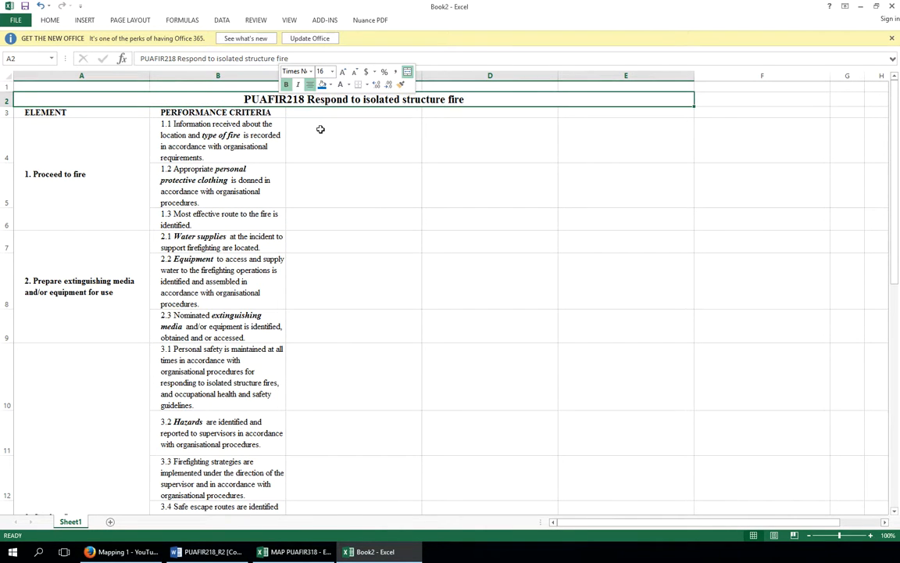
{"action": "left_click", "coordinate": [327, 138]}
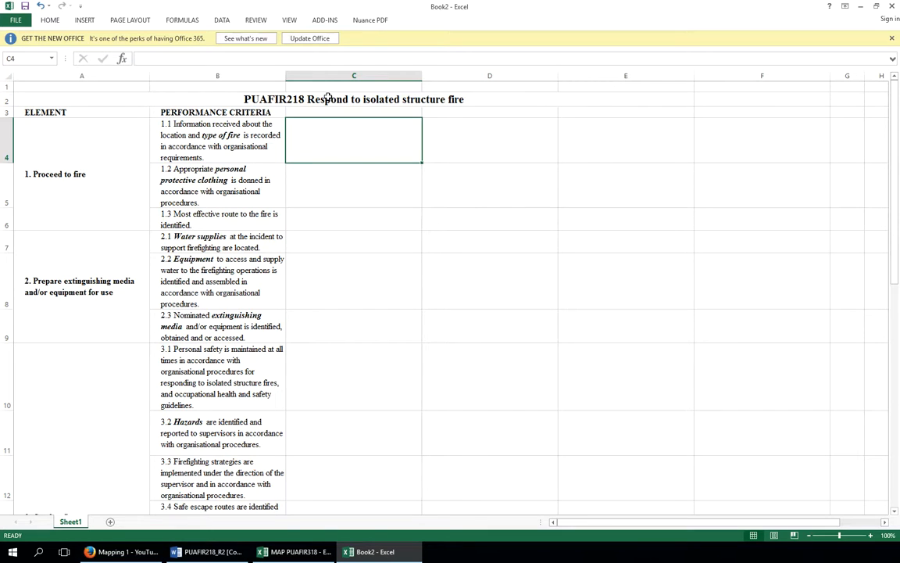
{"action": "key", "text": "ctrl+z"}
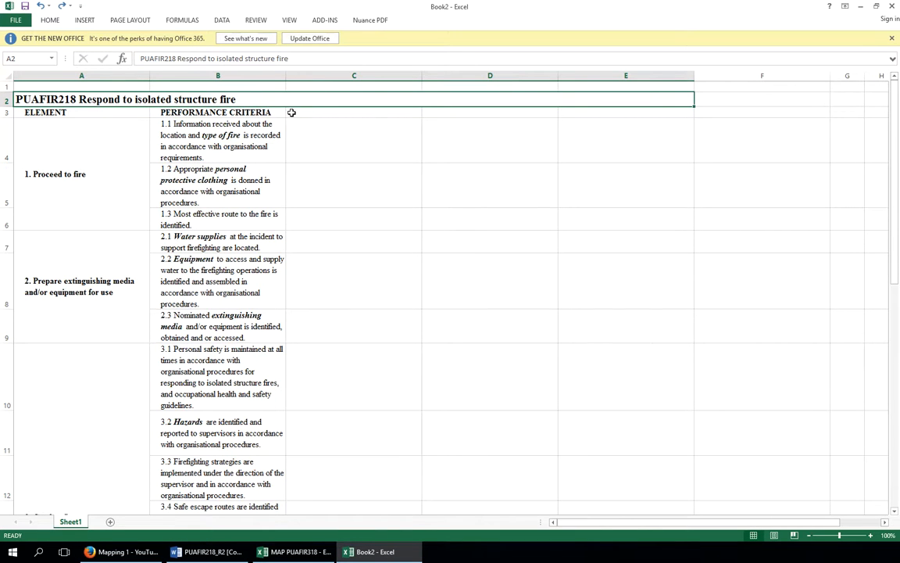
Center the title within the merged cell
{"action": "right_click", "coordinate": [293, 107]}
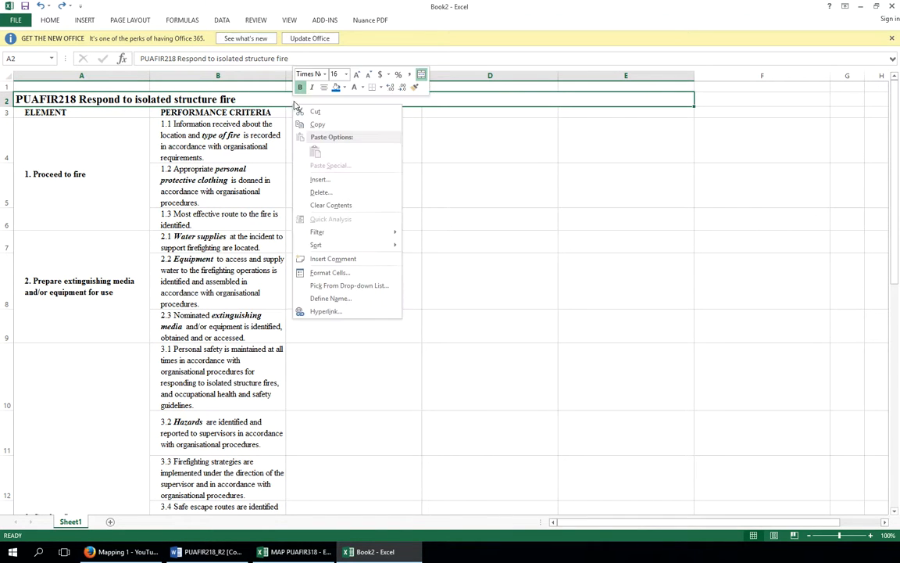
{"action": "left_click", "coordinate": [325, 89]}
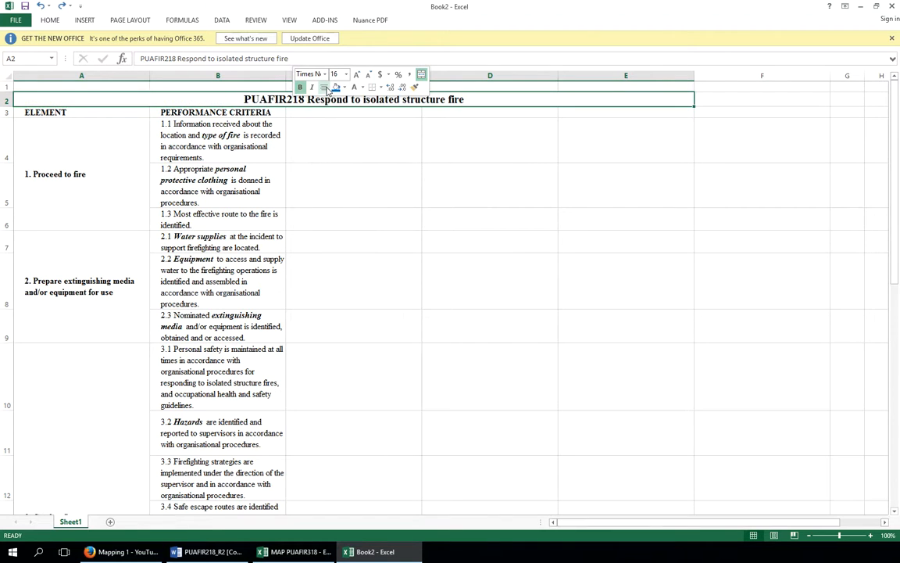
{"action": "left_click", "coordinate": [325, 88]}
{"action": "left_click", "coordinate": [326, 88]}
{"action": "left_click", "coordinate": [363, 134]}
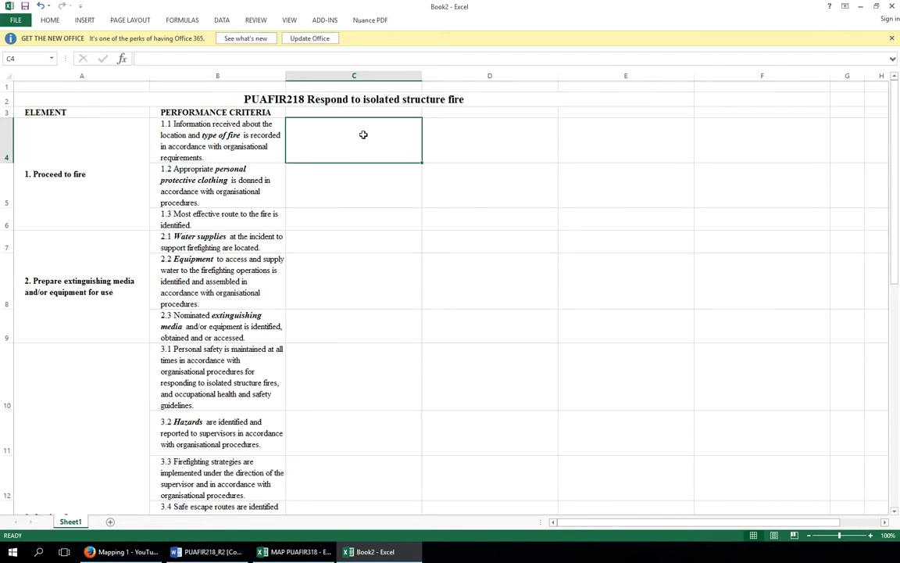
Fill the merged title cell with blue
{"action": "left_click", "coordinate": [131, 100]}
{"action": "right_click", "coordinate": [143, 101]}
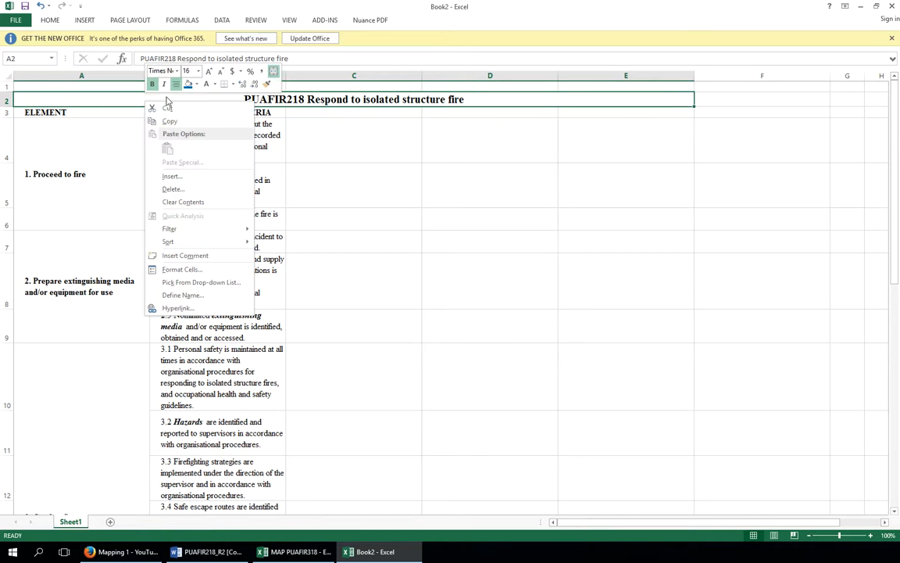
{"action": "left_click", "coordinate": [195, 85]}
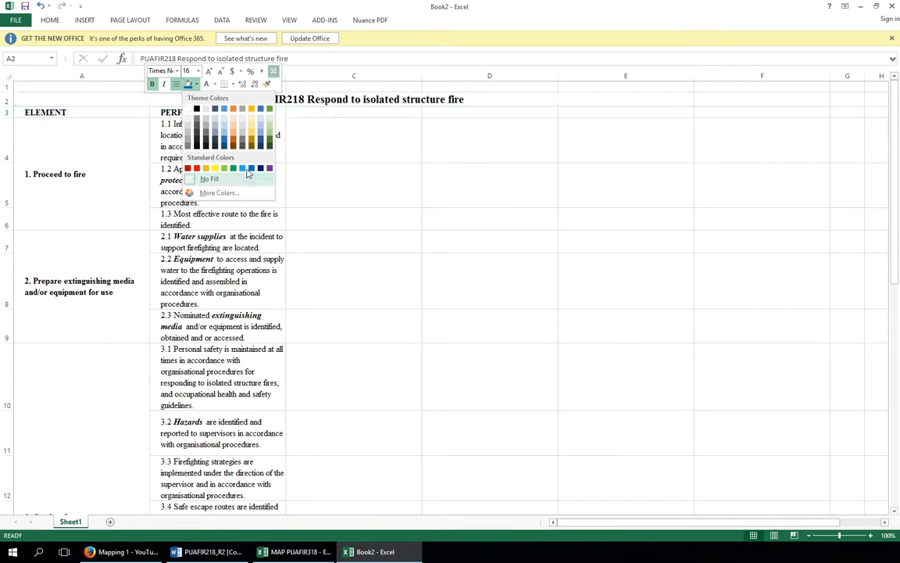
{"action": "left_click", "coordinate": [255, 170]}
{"action": "left_click", "coordinate": [367, 121]}
{"action": "left_click", "coordinate": [341, 102]}
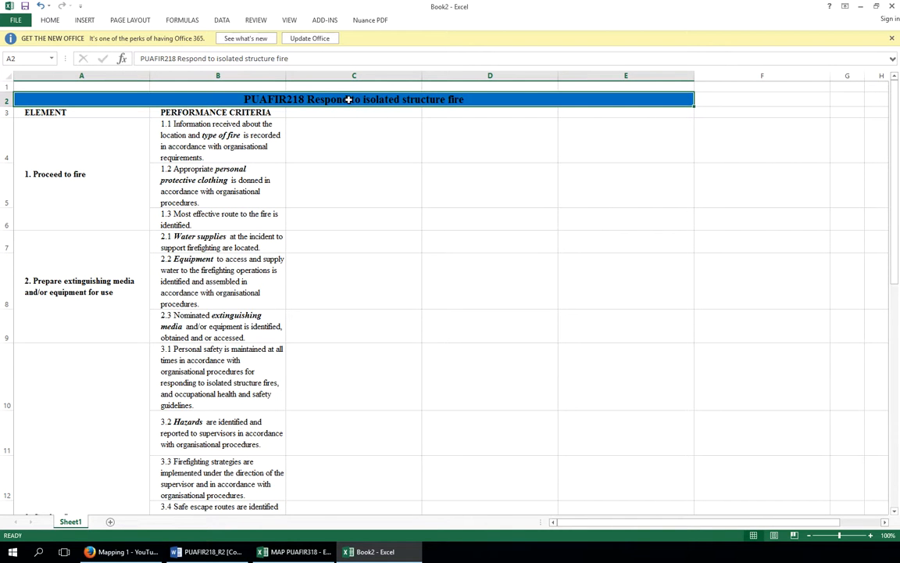
Set the title's font colour to white
{"action": "right_click", "coordinate": [348, 99]}
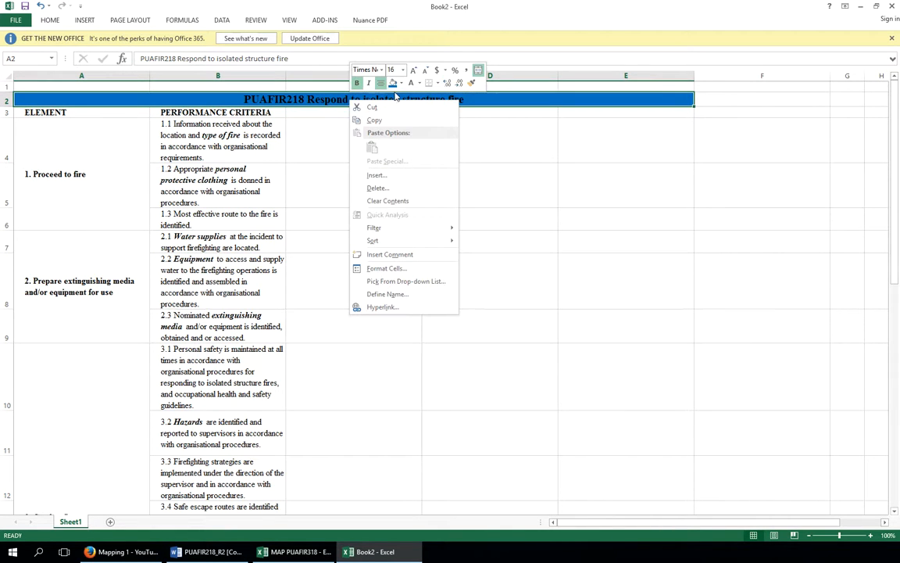
{"action": "left_click", "coordinate": [419, 84]}
{"action": "left_click", "coordinate": [407, 121]}
{"action": "left_click", "coordinate": [364, 115]}
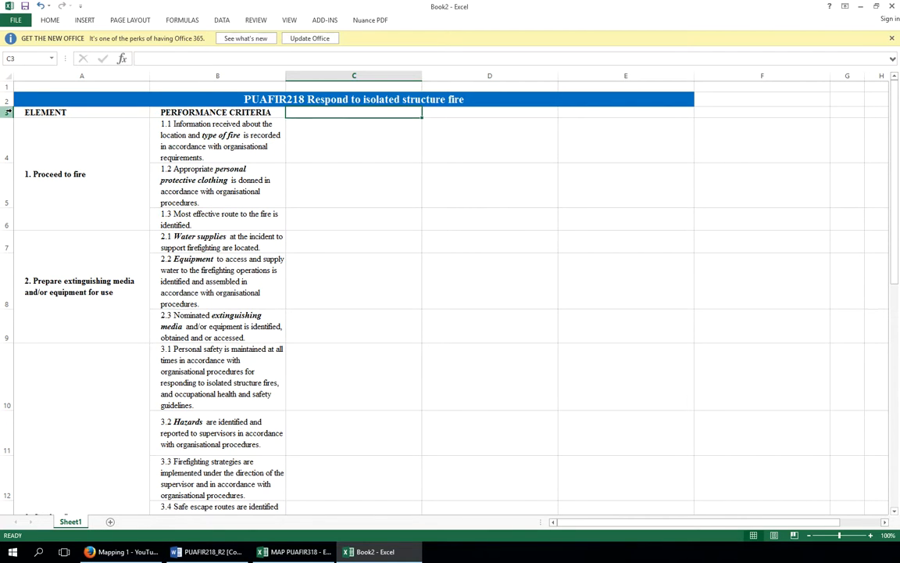
Insert a new blank row above the ELEMENT header row
{"action": "left_click", "coordinate": [10, 112]}
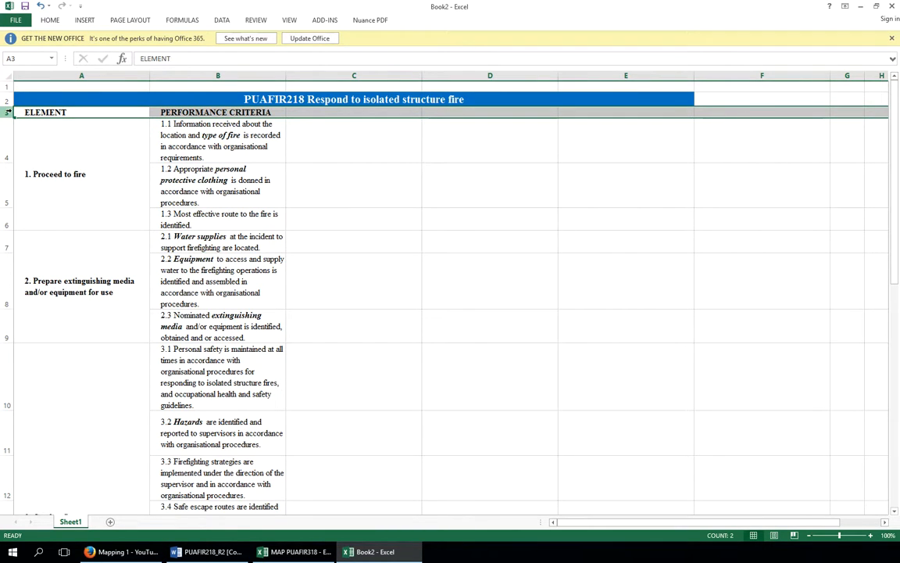
{"action": "right_click", "coordinate": [9, 112]}
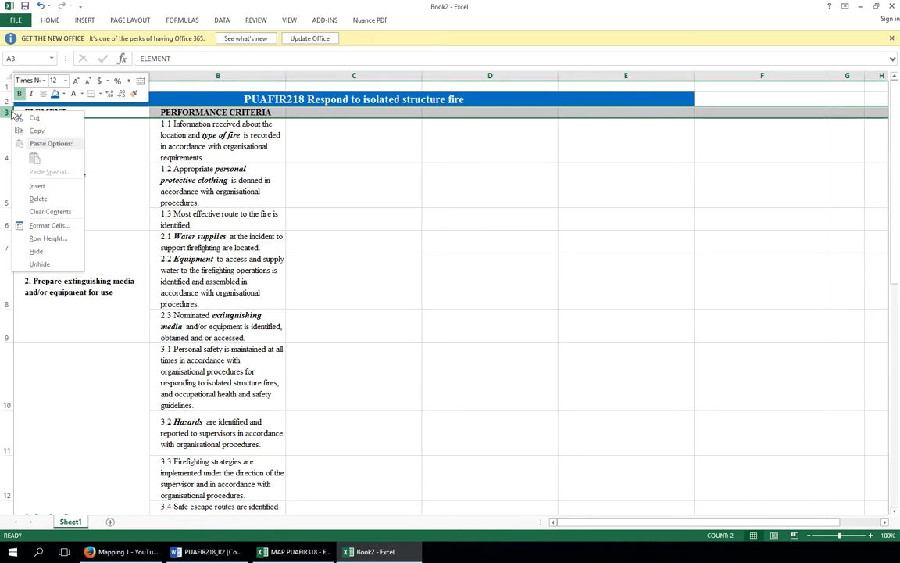
{"action": "left_click", "coordinate": [36, 186]}
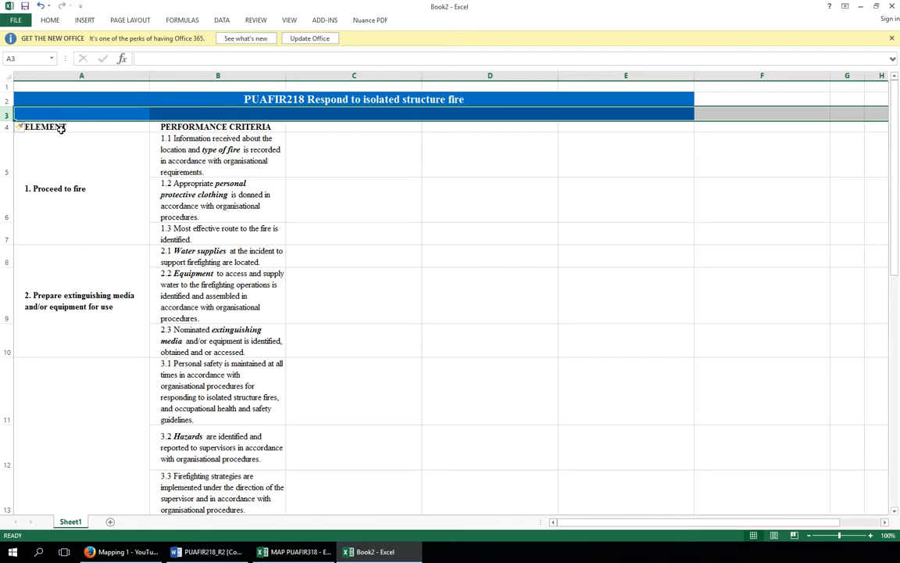
Enter the label Prerequisite in cell A3 of the new row
{"action": "left_click", "coordinate": [86, 112]}
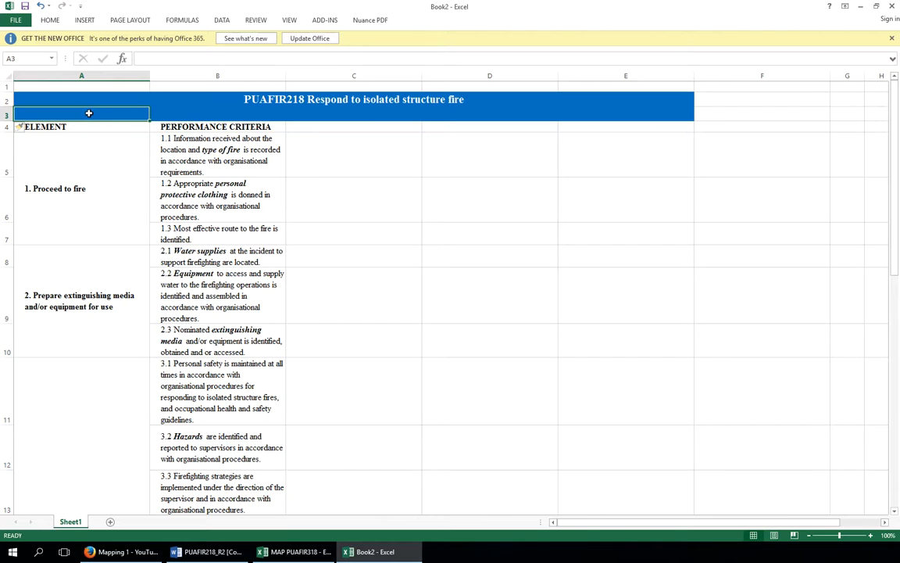
{"action": "type", "text": "Prerequ"}
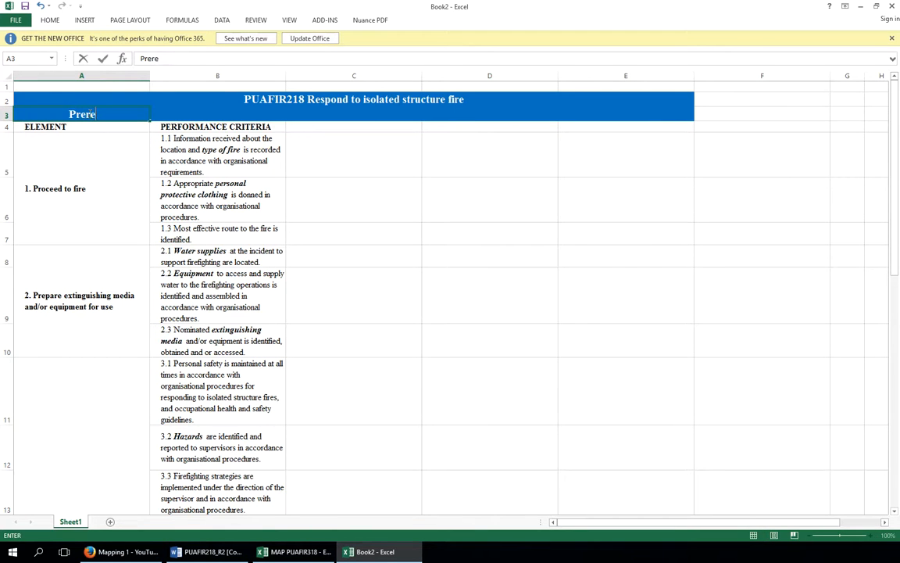
{"action": "type", "text": "isite"}
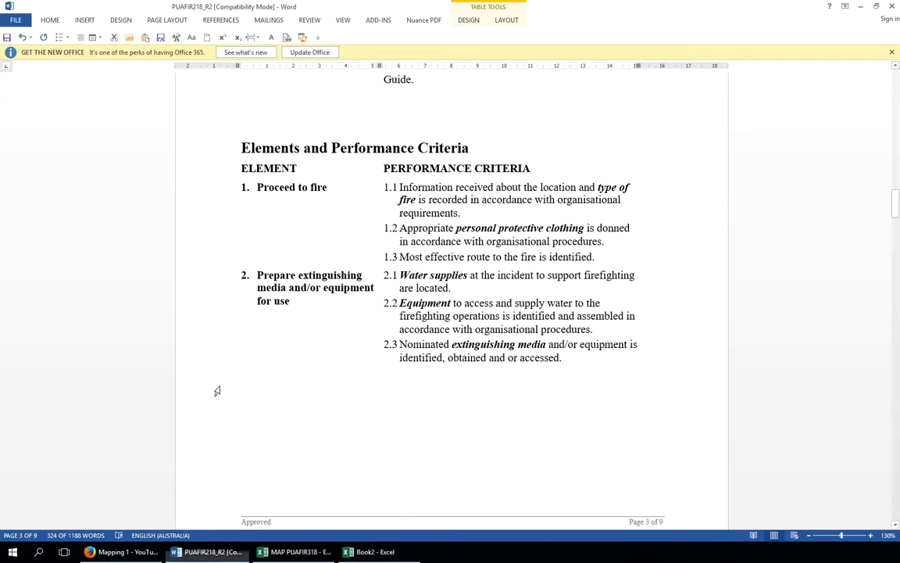
Switch to the Word unit document and copy the pre-requisite text PUAFIR215 Prevent injury
{"action": "left_click", "coordinate": [388, 325]}
{"action": "scroll", "coordinate": [348, 344], "scroll_direction": "up", "scroll_amount": 3}
{"action": "scroll", "coordinate": [352, 346], "scroll_direction": "up", "scroll_amount": 7}
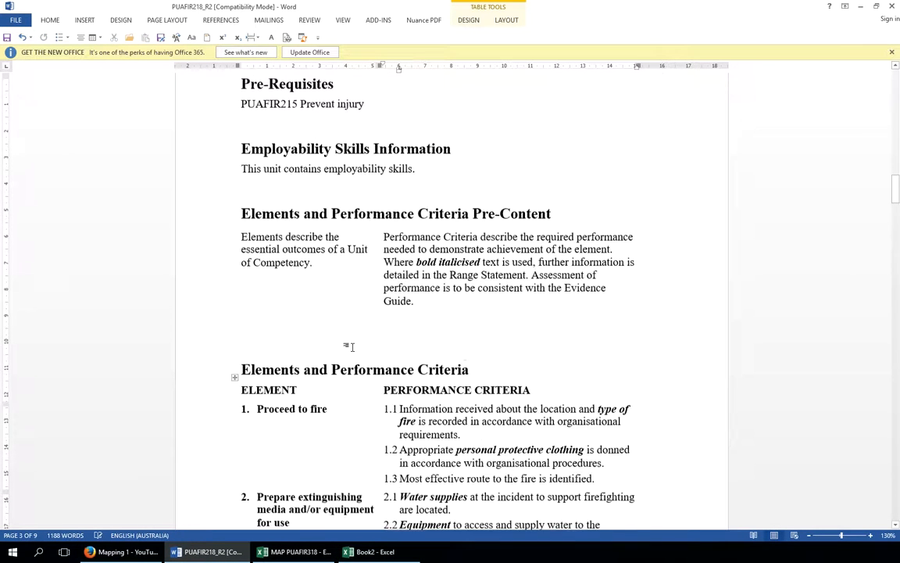
{"action": "scroll", "coordinate": [353, 347], "scroll_direction": "up", "scroll_amount": 7}
{"action": "scroll", "coordinate": [353, 347], "scroll_direction": "down", "scroll_amount": 3}
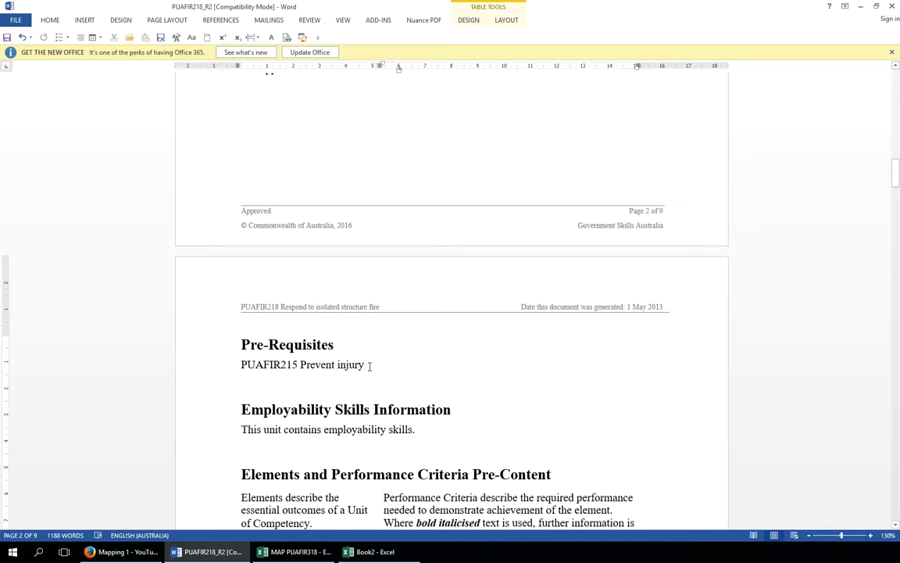
{"action": "left_click_drag", "start_coordinate": [368, 365], "coordinate": [242, 366]}
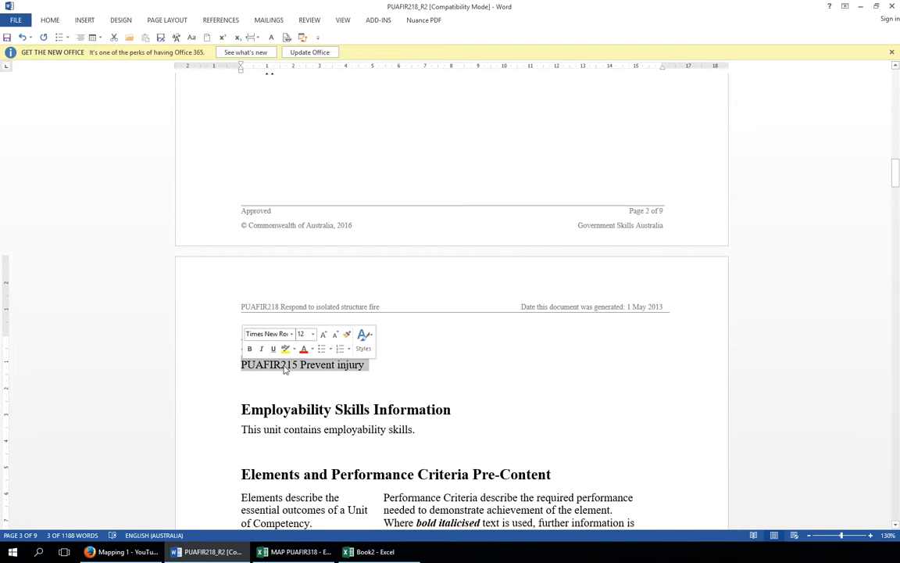
{"action": "right_click", "coordinate": [285, 367]}
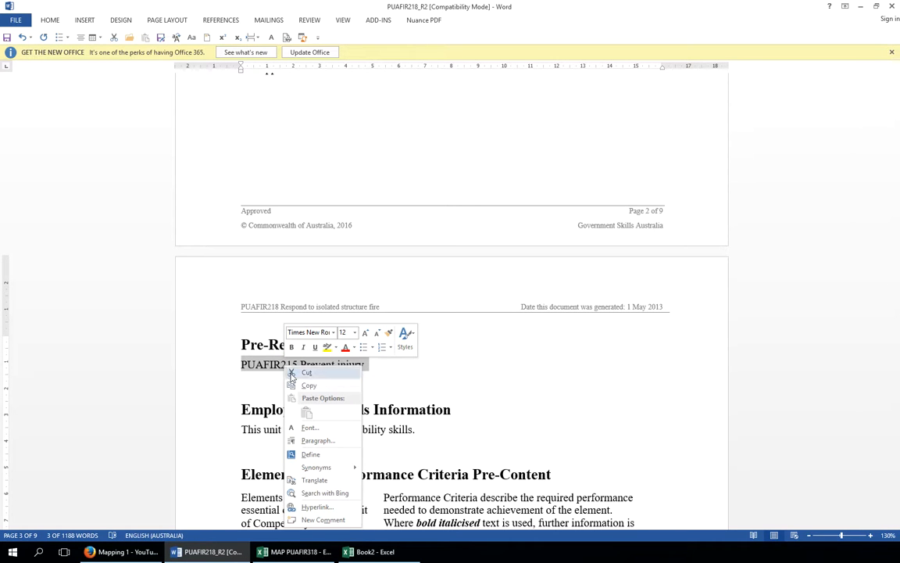
{"action": "left_click", "coordinate": [304, 385]}
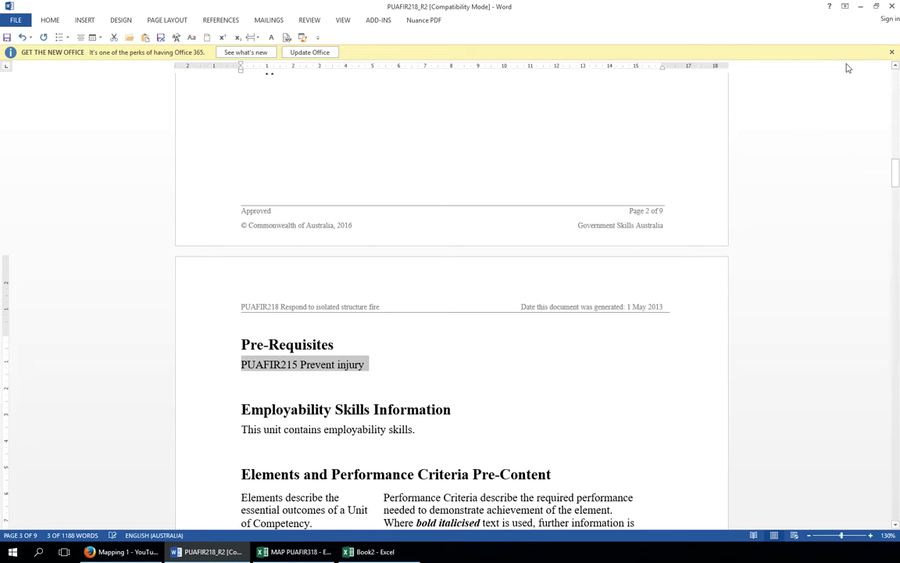
{"action": "left_click", "coordinate": [863, 7]}
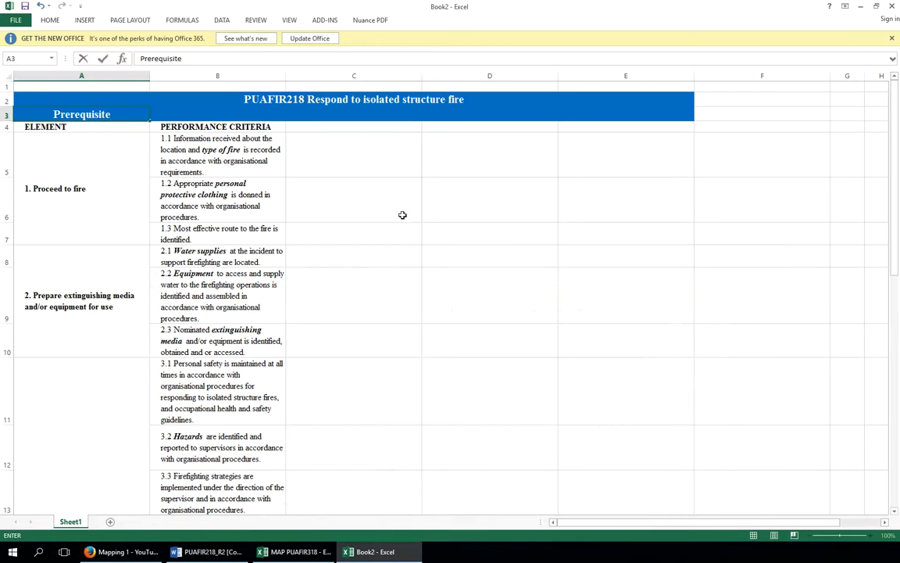
Paste the copied pre-requisite text into cell B3 of the worksheet
{"action": "left_click", "coordinate": [172, 111]}
{"action": "right_click", "coordinate": [173, 113]}
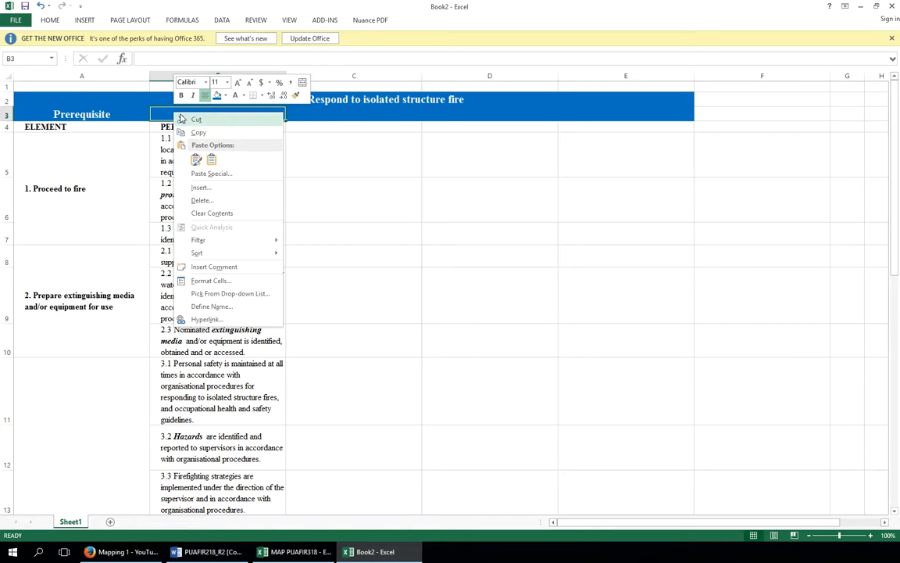
{"action": "left_click", "coordinate": [196, 158]}
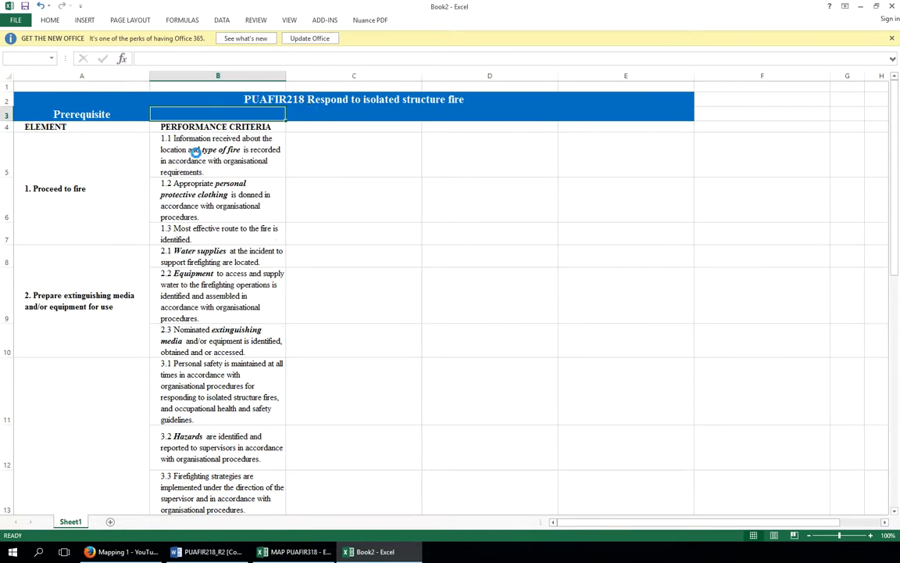
{"action": "left_click", "coordinate": [342, 121]}
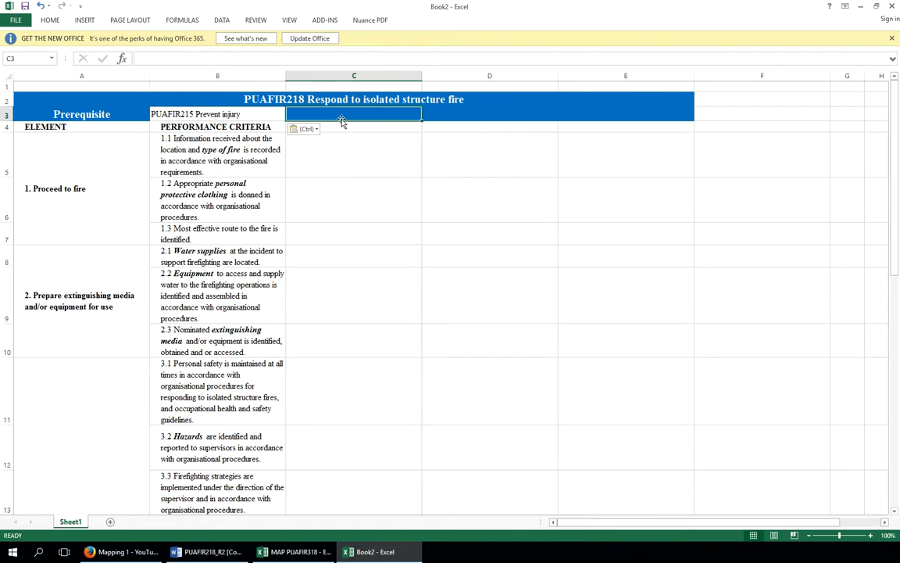
Copy the formatting of the Prerequisite cell A3 onto the pasted text in B3 with Format Painter
{"action": "left_click", "coordinate": [126, 112]}
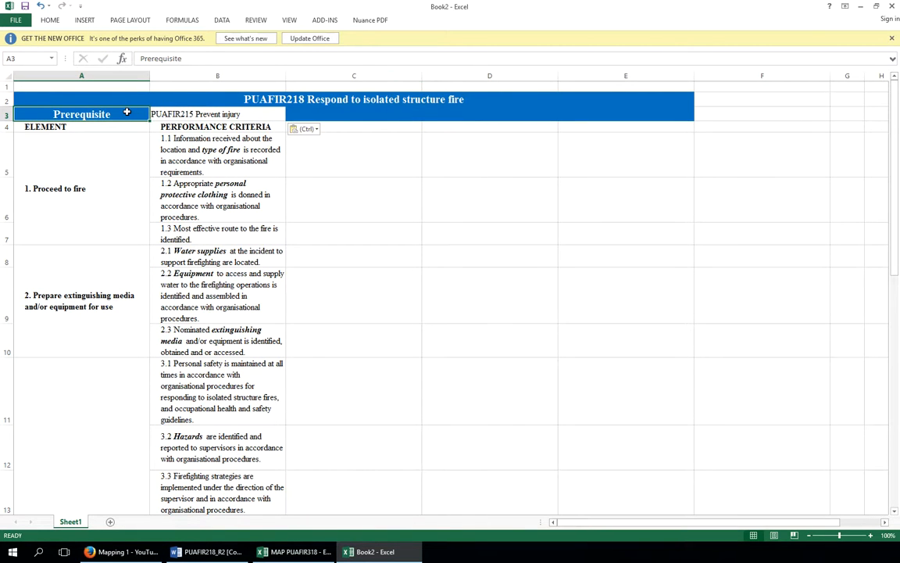
{"action": "right_click", "coordinate": [127, 113]}
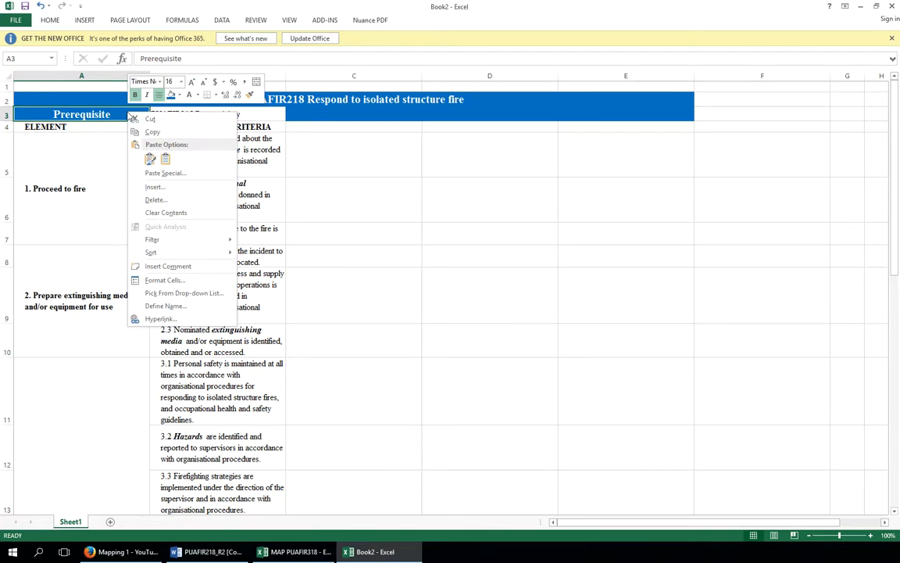
{"action": "left_click", "coordinate": [251, 96]}
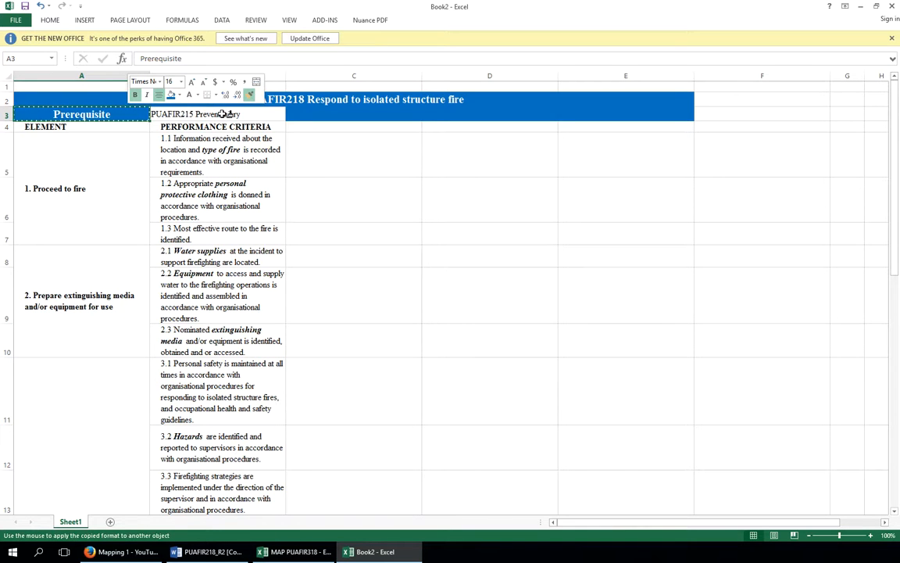
{"action": "left_click", "coordinate": [223, 114]}
{"action": "left_click", "coordinate": [360, 115]}
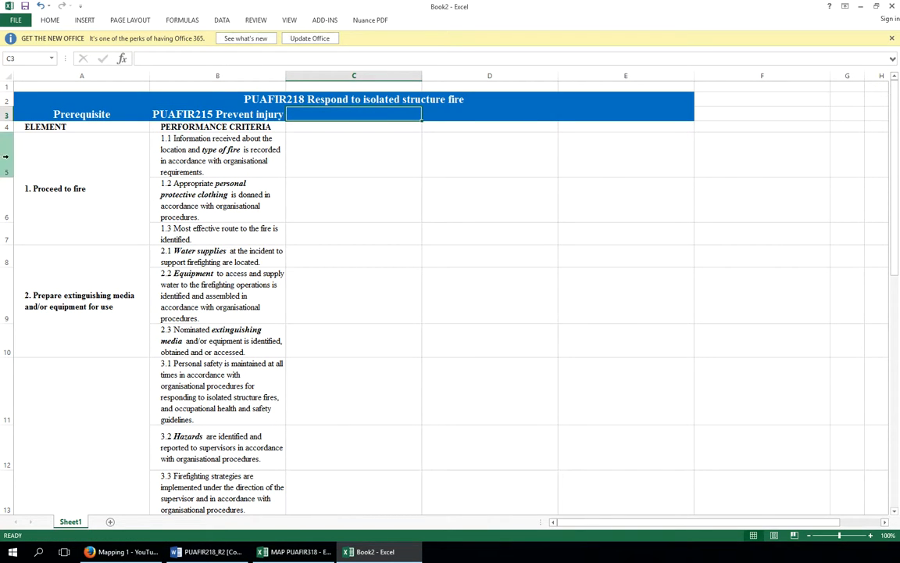
Insert another blank row above the ELEMENT header row
{"action": "left_click", "coordinate": [6, 126]}
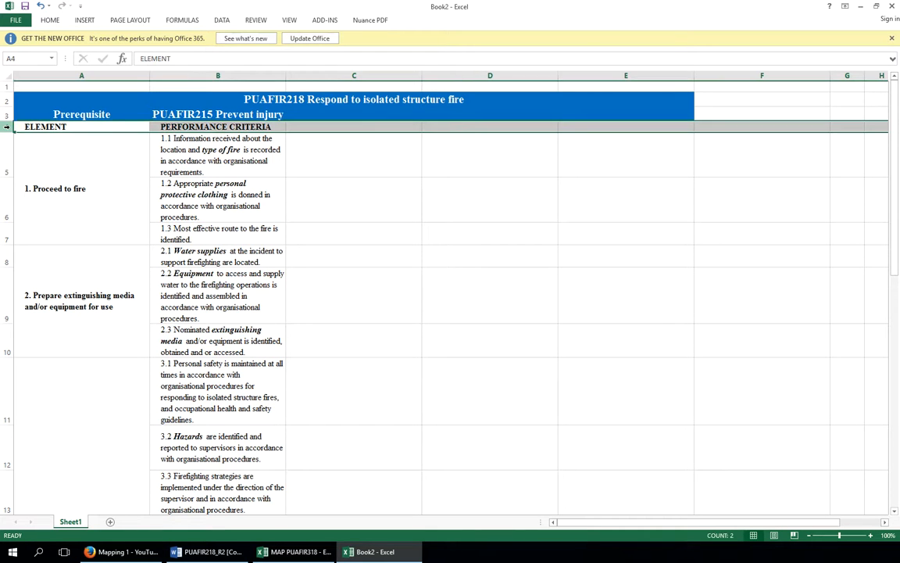
{"action": "right_click", "coordinate": [6, 127]}
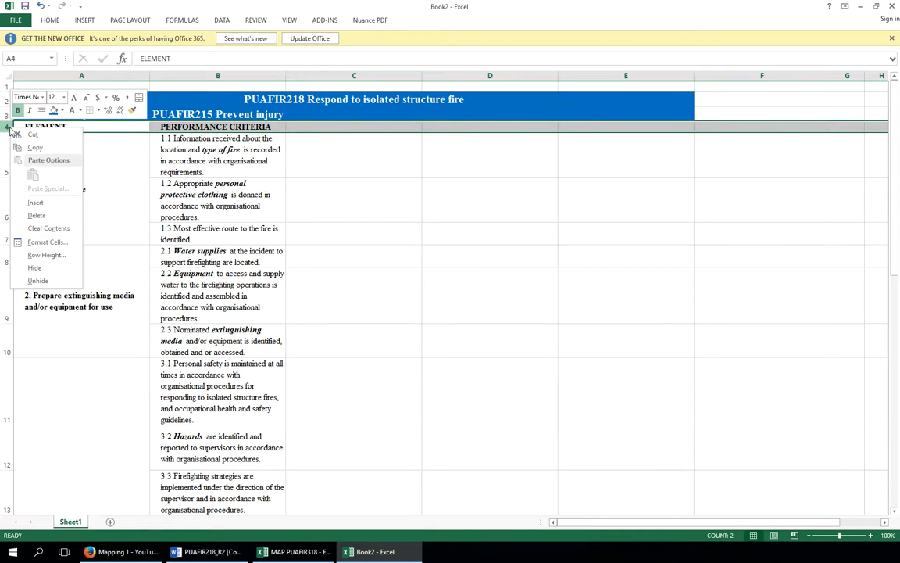
{"action": "left_click", "coordinate": [37, 203]}
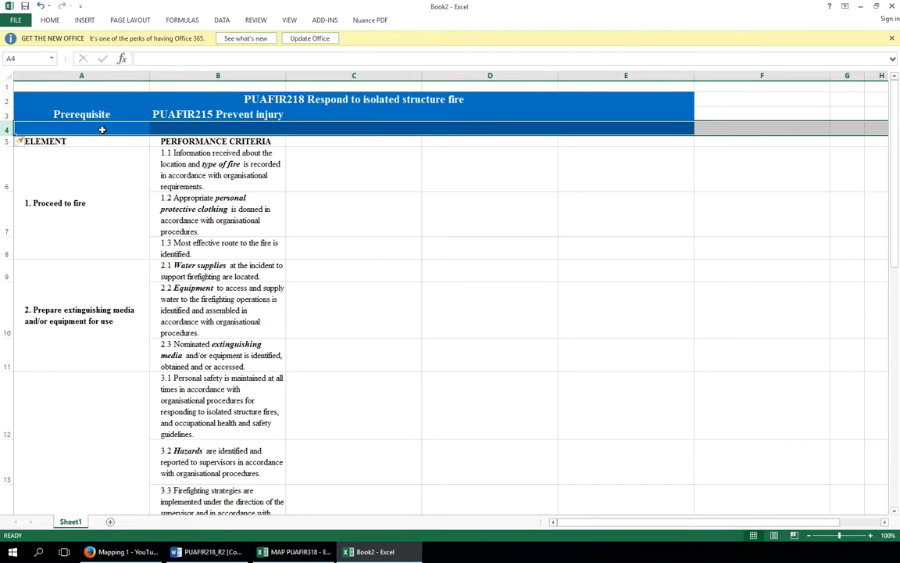
Enter Color Code in cell A4 and Green Compliant in cell B4
{"action": "left_click", "coordinate": [102, 130]}
{"action": "type", "text": "C"}
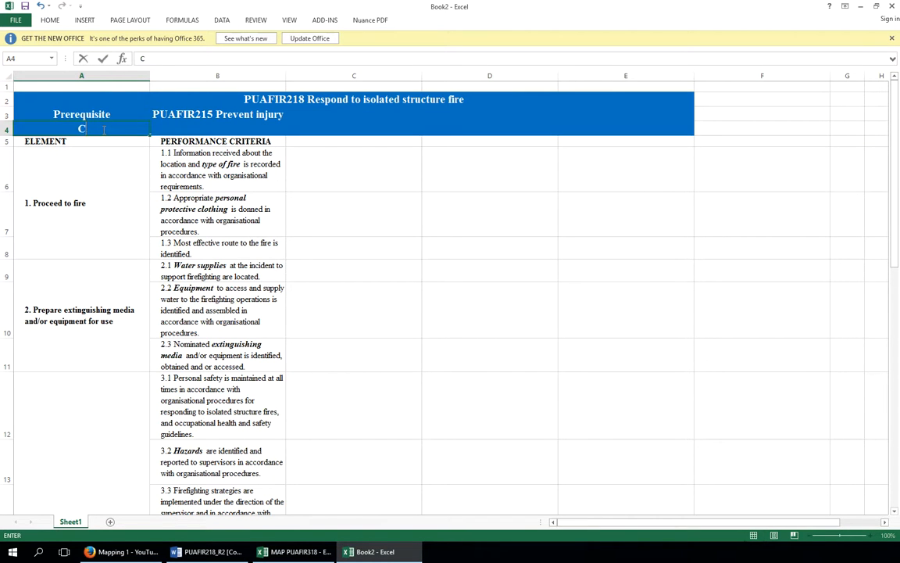
{"action": "type", "text": "olor Code"}
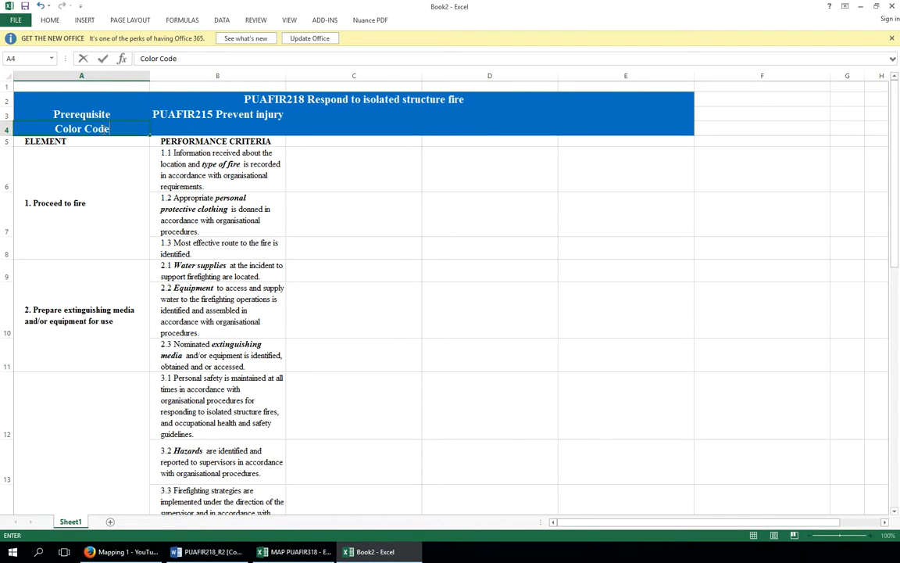
{"action": "key", "text": "Tab"}
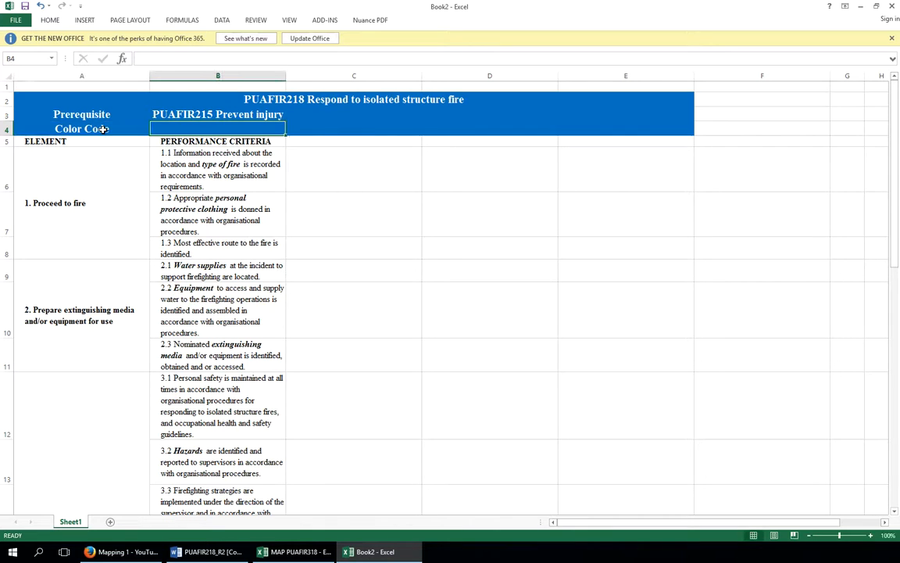
{"action": "type", "text": "Green Compliant"}
{"action": "key", "text": "Tab"}
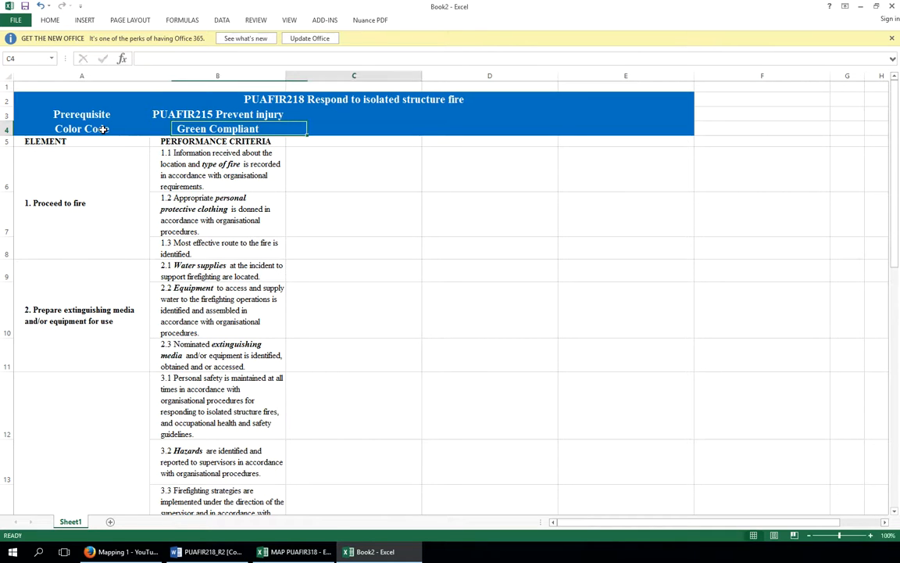
Enter Yellow Areas of Concern in cell C4 and Red non compliant in cell D4
{"action": "type", "text": "Yellow F"}
{"action": "key", "text": "BackSpace"}
{"action": "key", "text": "BackSpace"}
{"action": "type", "text": "Ar"}
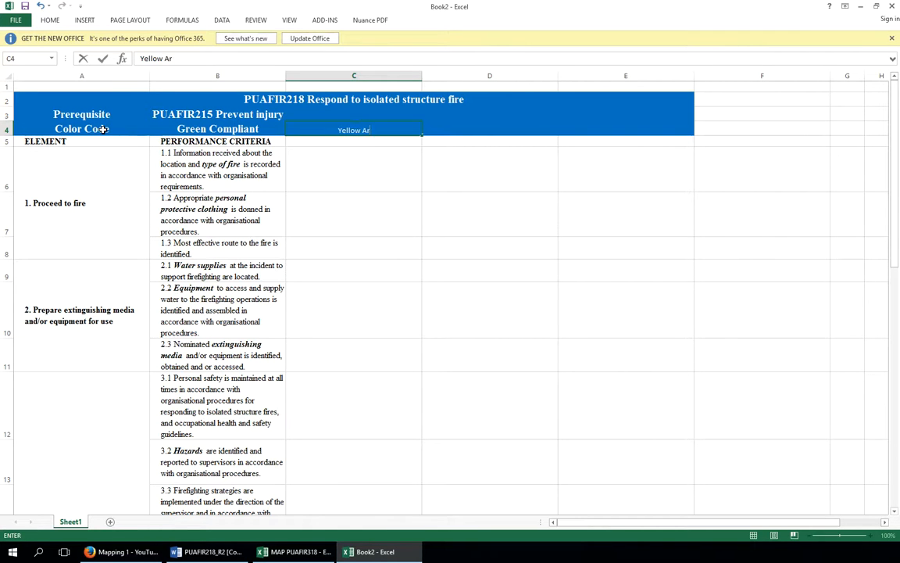
{"action": "type", "text": "eas of Con"}
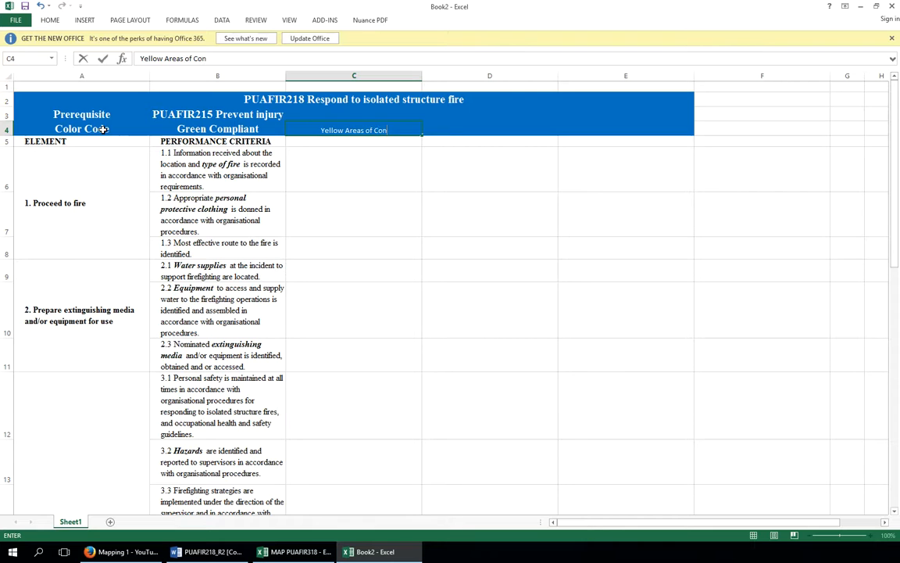
{"action": "type", "text": "cern"}
{"action": "key", "text": "Tab"}
{"action": "type", "text": "Red non compliant"}
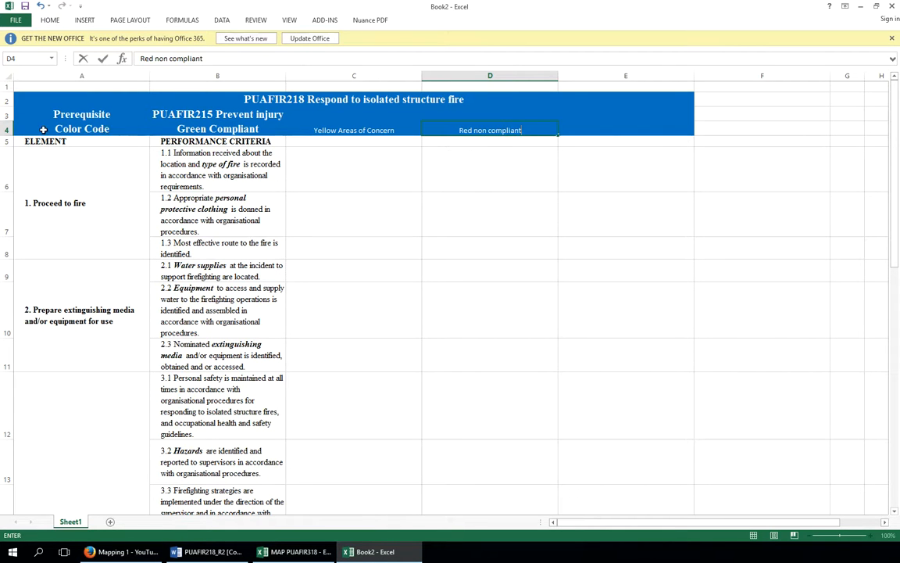
Apply the Green Compliant cell's formatting to the Yellow and Red colour code cells using Format Painter
{"action": "left_click", "coordinate": [194, 128]}
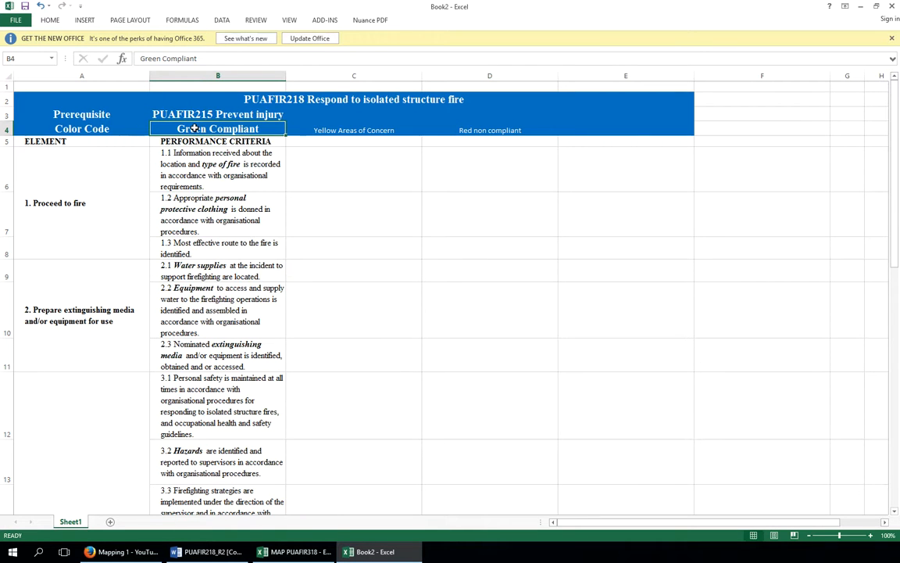
{"action": "right_click", "coordinate": [194, 128]}
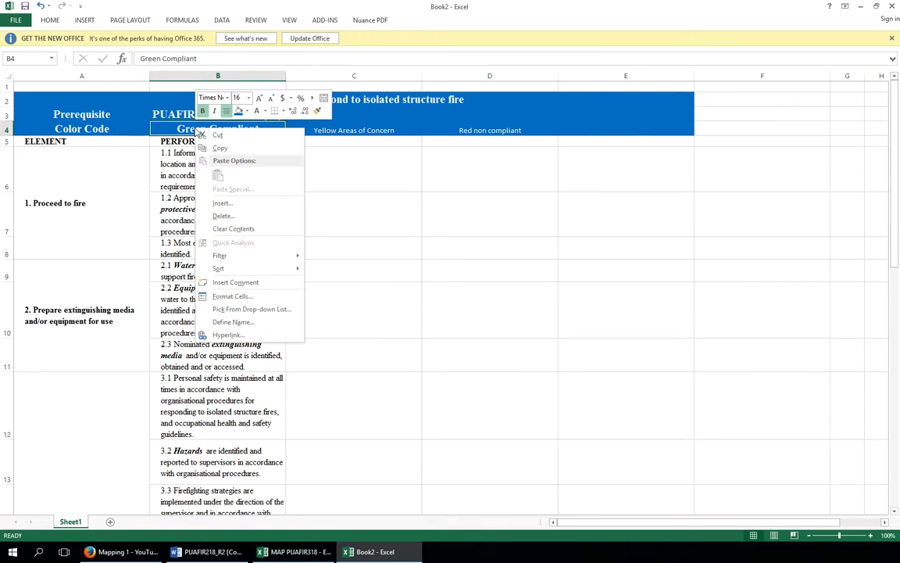
{"action": "left_click", "coordinate": [316, 111]}
{"action": "left_click", "coordinate": [328, 129]}
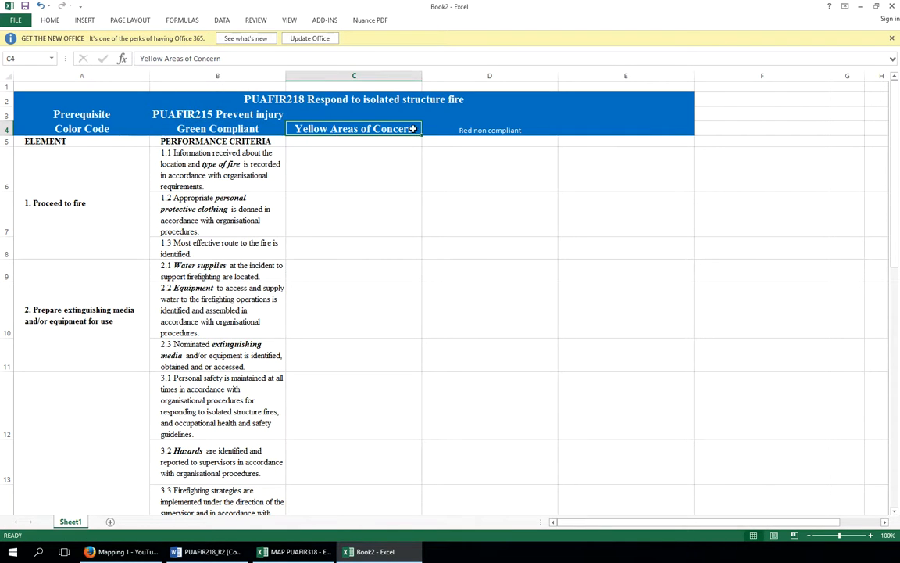
{"action": "right_click", "coordinate": [384, 132]}
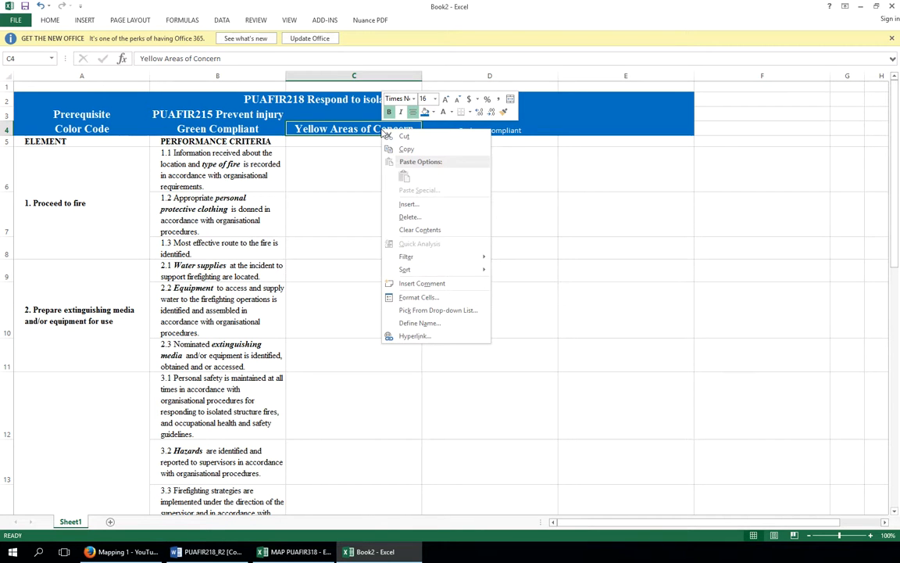
{"action": "left_click", "coordinate": [503, 111]}
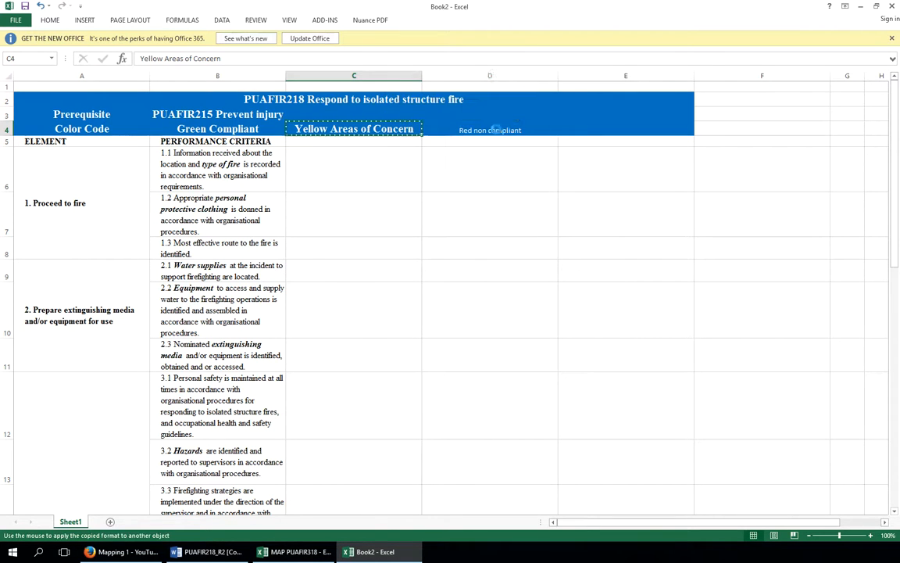
{"action": "left_click", "coordinate": [496, 127]}
{"action": "left_click", "coordinate": [547, 105]}
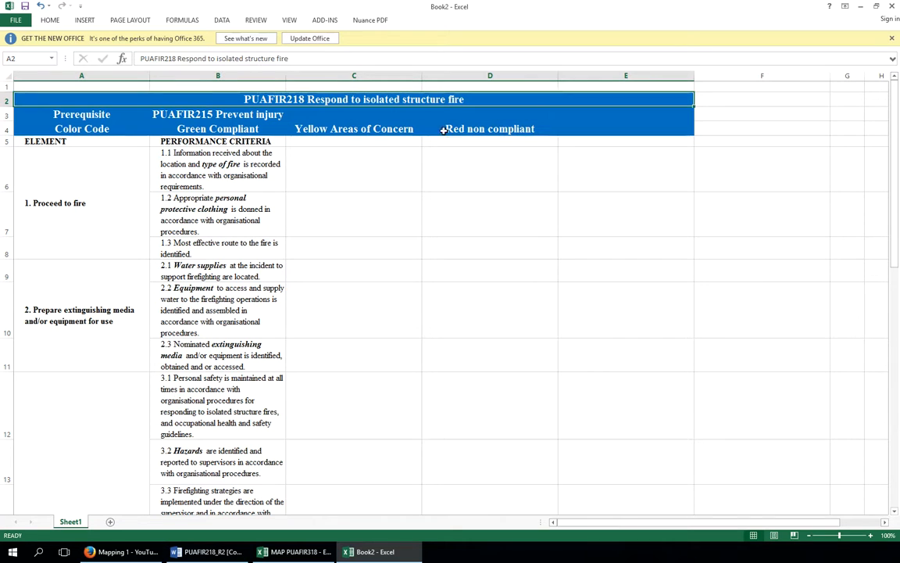
Set the font colour of the Green Compliant, Yellow Areas of Concern and Red non compliant cells to Automatic
{"action": "left_click", "coordinate": [223, 131]}
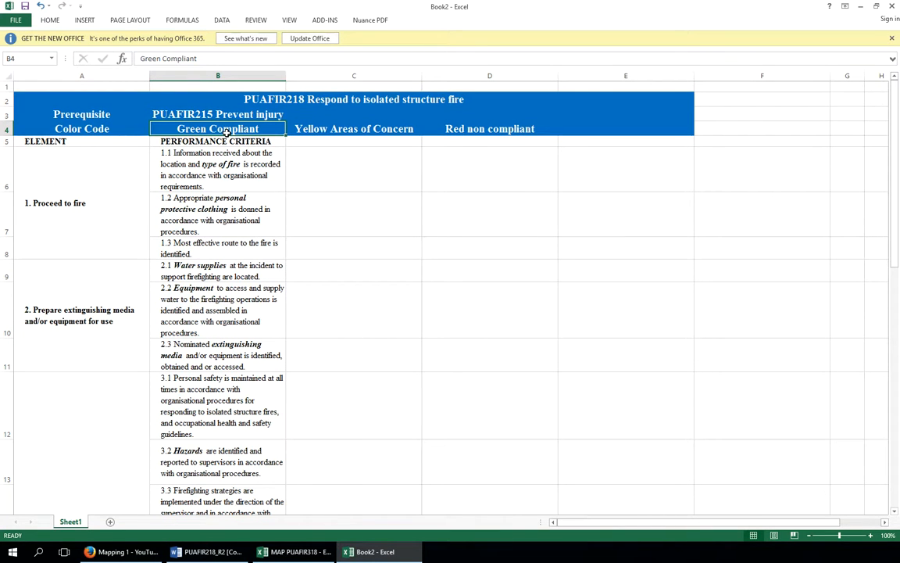
{"action": "left_click_drag", "start_coordinate": [226, 131], "coordinate": [438, 129]}
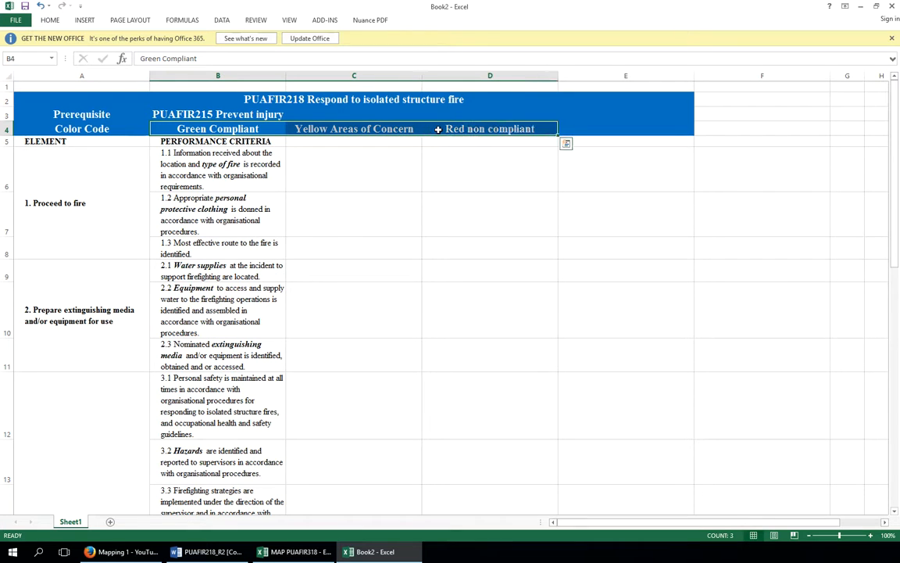
{"action": "right_click", "coordinate": [438, 128]}
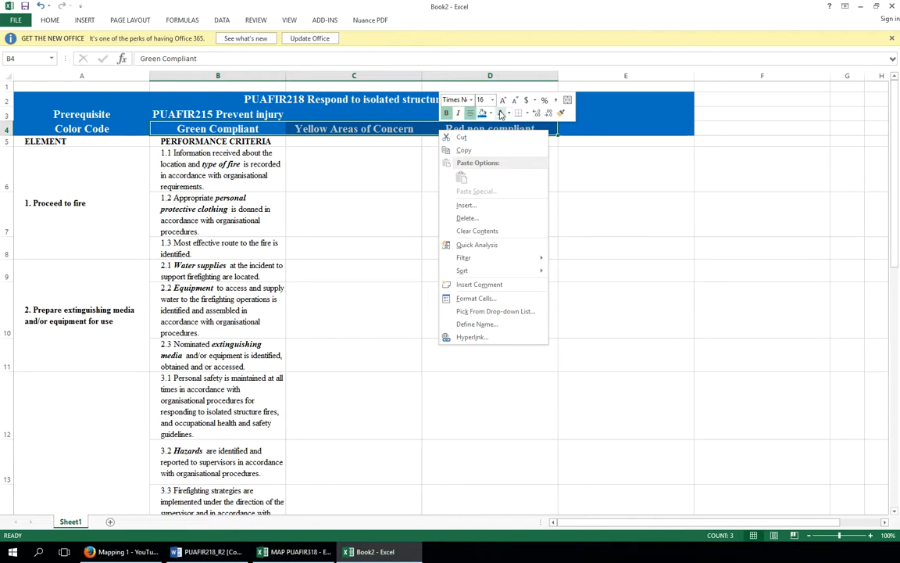
{"action": "left_click", "coordinate": [508, 113]}
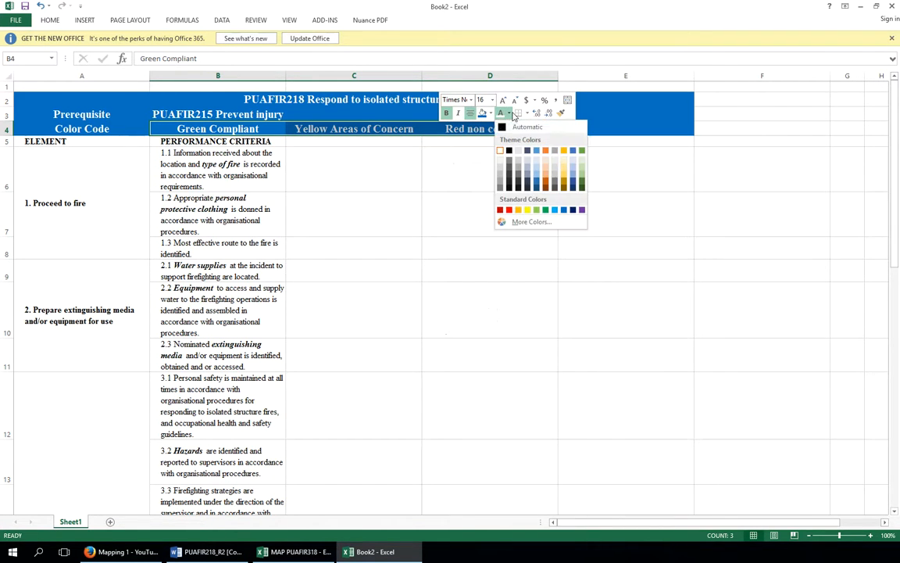
{"action": "left_click", "coordinate": [504, 129]}
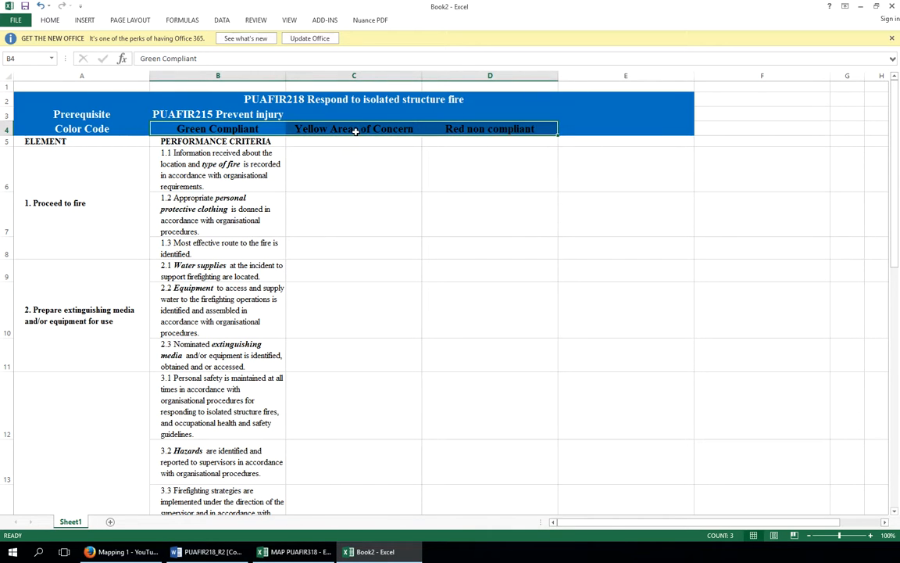
Fill the Green Compliant cell with green
{"action": "left_click", "coordinate": [232, 129]}
{"action": "right_click", "coordinate": [232, 129]}
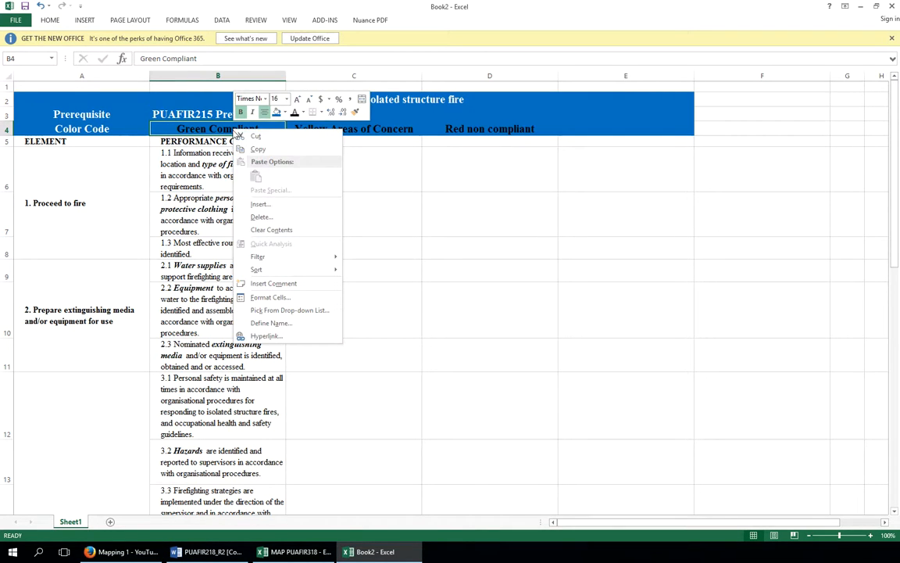
{"action": "left_click", "coordinate": [286, 114]}
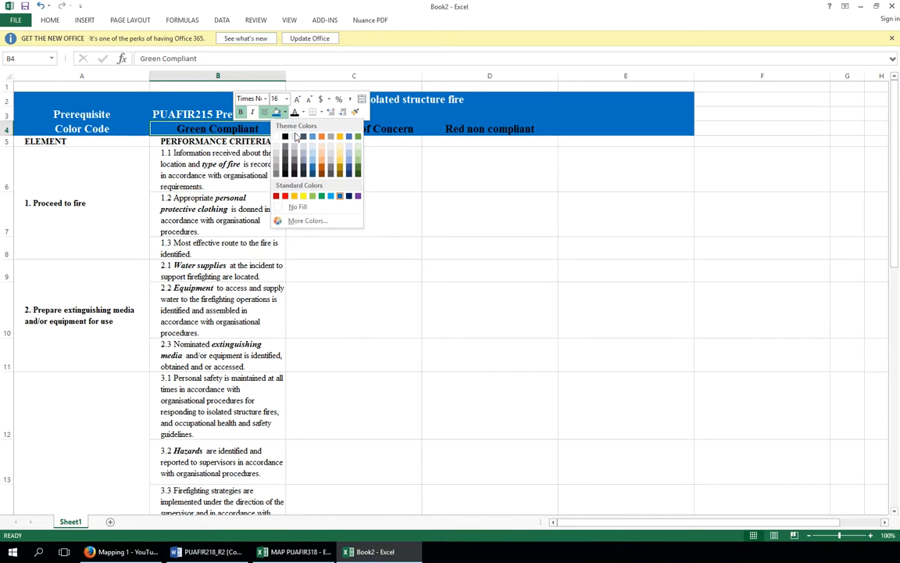
{"action": "left_click", "coordinate": [315, 196]}
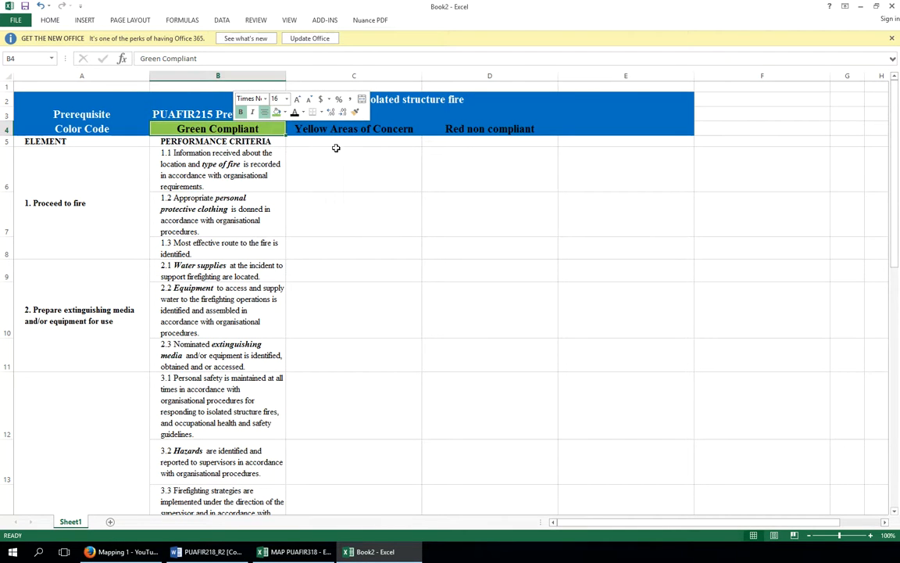
Fill the Yellow Areas of Concern cell with yellow and the Red non compliant cell with red
{"action": "left_click", "coordinate": [343, 131]}
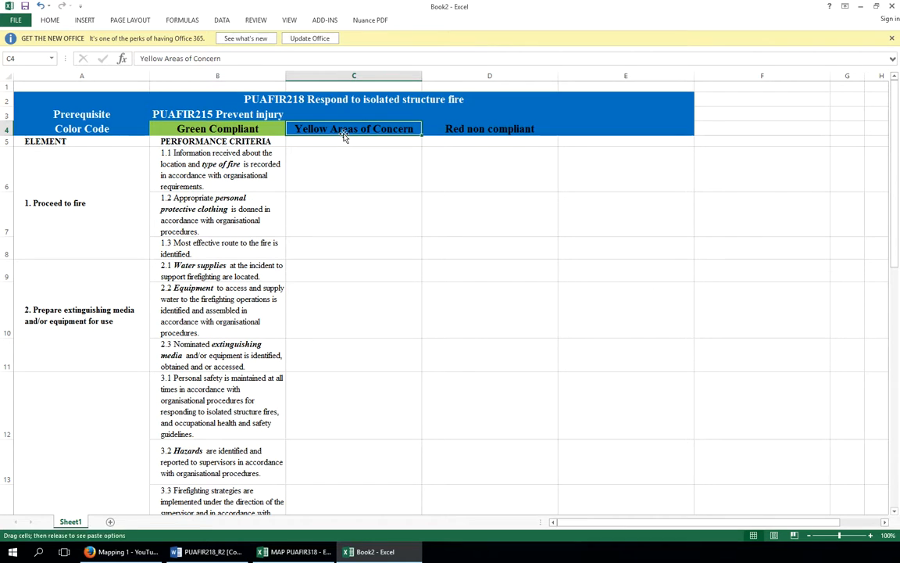
{"action": "right_click", "coordinate": [344, 129]}
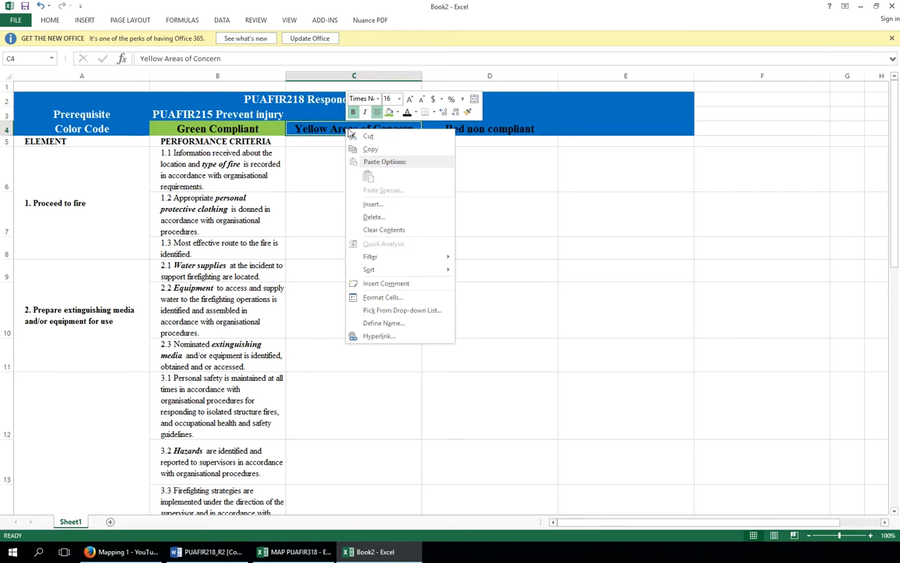
{"action": "left_click", "coordinate": [397, 113]}
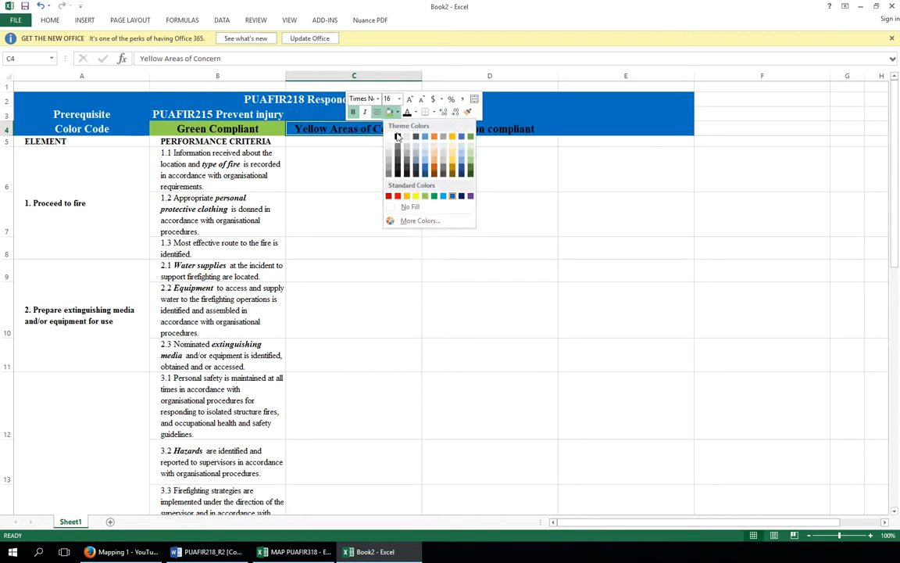
{"action": "left_click", "coordinate": [415, 197]}
{"action": "left_click", "coordinate": [462, 131]}
{"action": "right_click", "coordinate": [462, 132]}
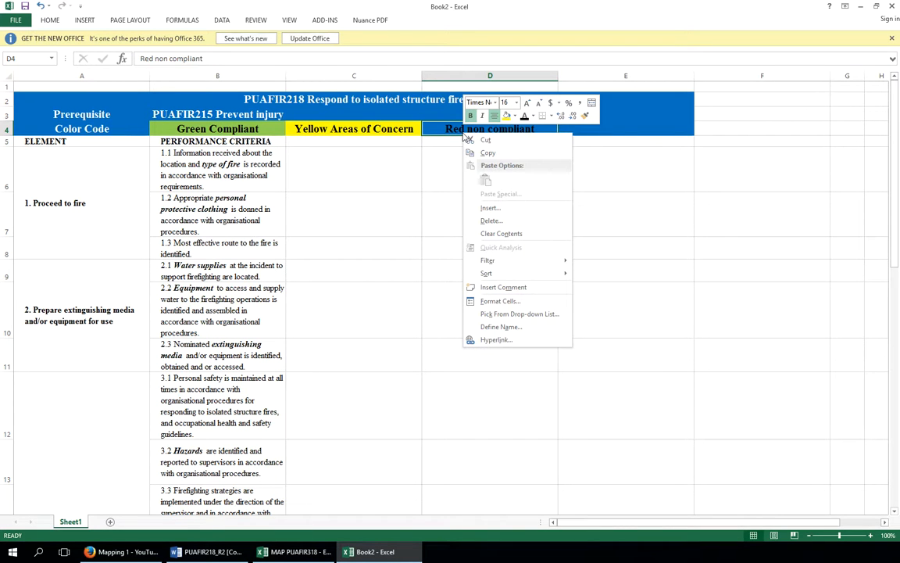
{"action": "left_click", "coordinate": [514, 116]}
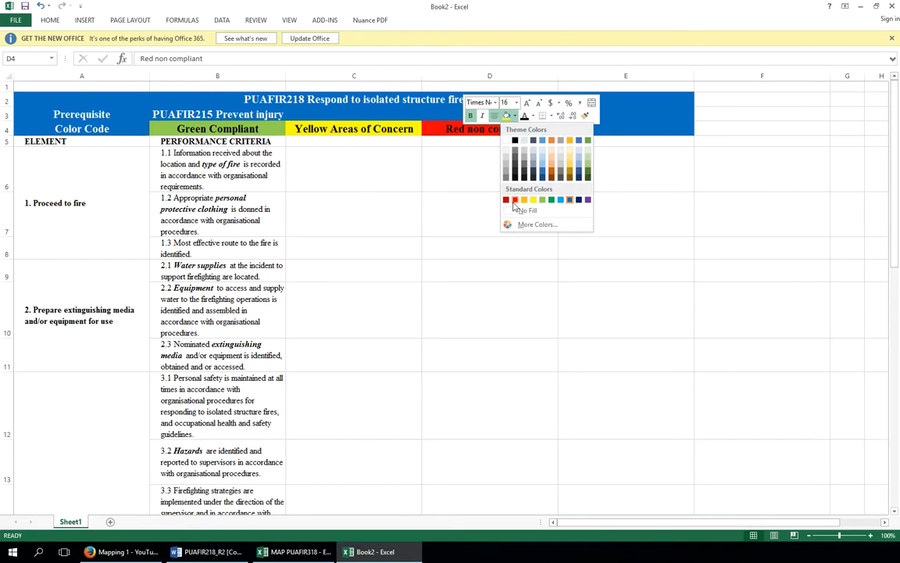
{"action": "left_click", "coordinate": [514, 201]}
Enter Delivery in cell C5 and Assessment in cell D5
{"action": "left_click", "coordinate": [358, 163]}
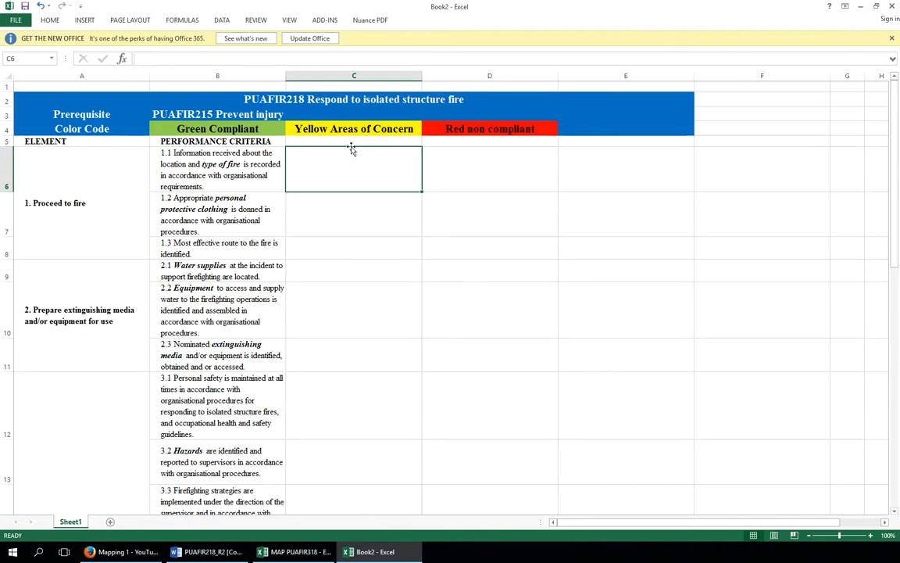
{"action": "left_click", "coordinate": [349, 140]}
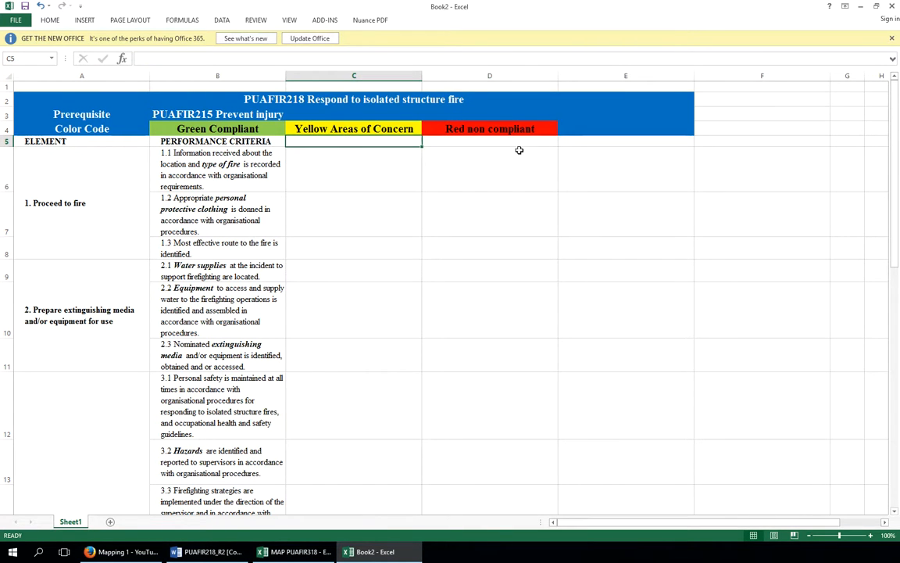
{"action": "left_click", "coordinate": [586, 128]}
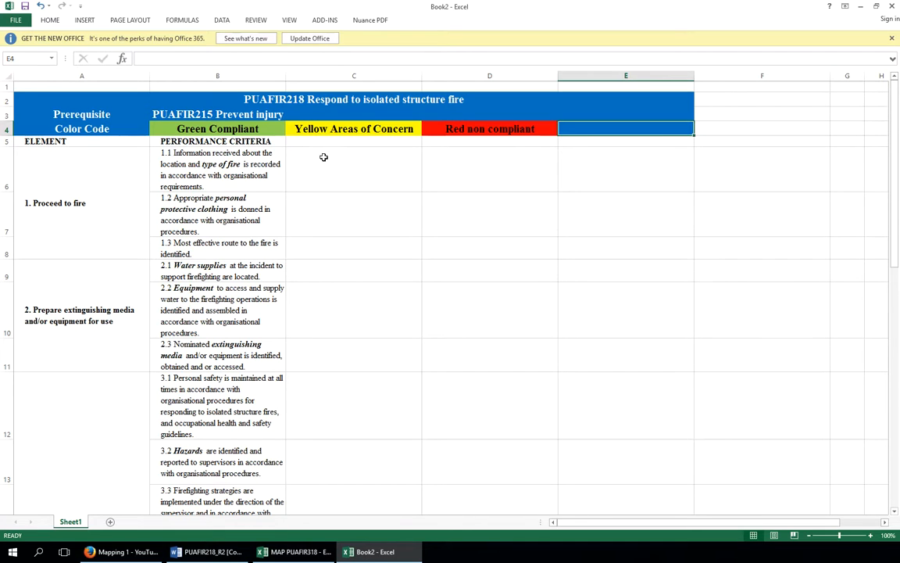
{"action": "left_click", "coordinate": [338, 141]}
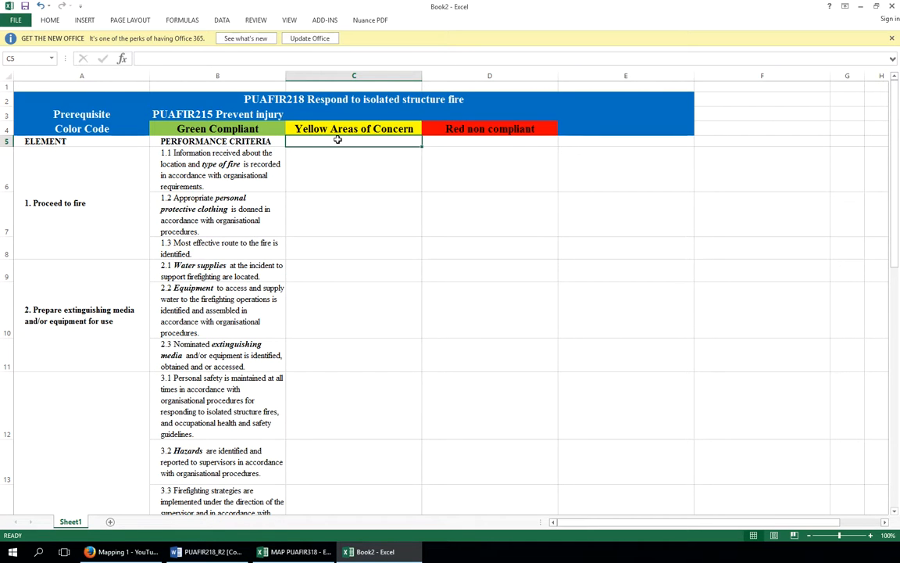
{"action": "type", "text": "Delivery"}
{"action": "key", "text": "Tab"}
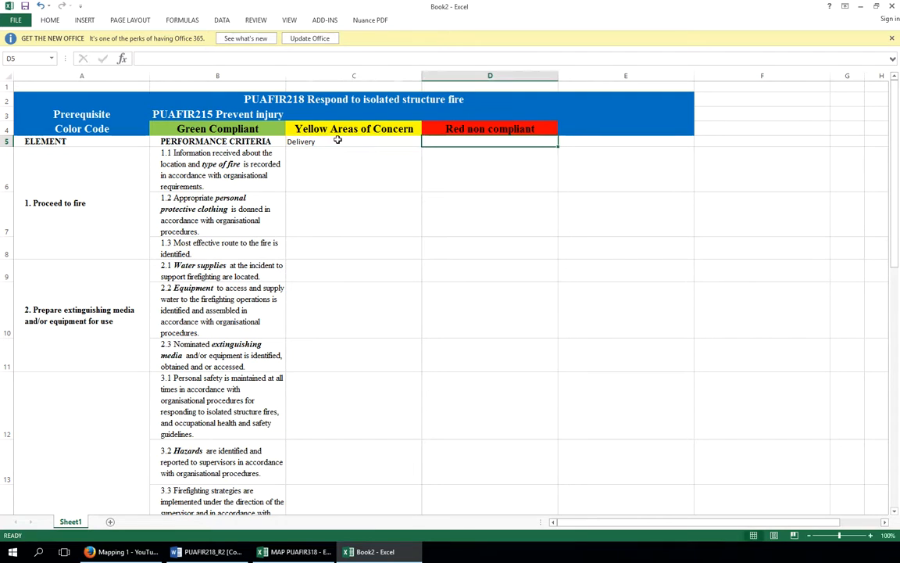
{"action": "type", "text": "Assessment"}
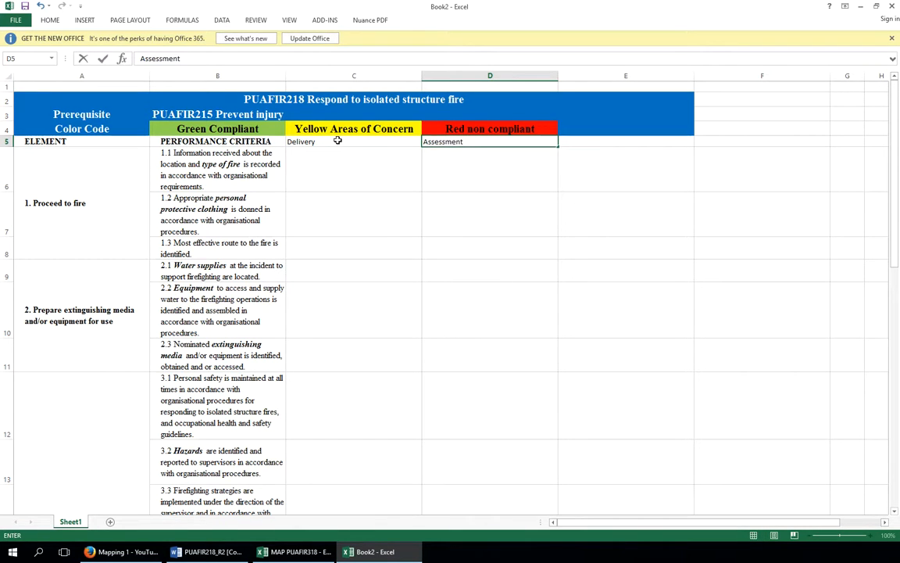
Copy the PERFORMANCE CRITERIA header's formatting onto the Delivery and Assessment cells with Format Painter
{"action": "left_click", "coordinate": [229, 140]}
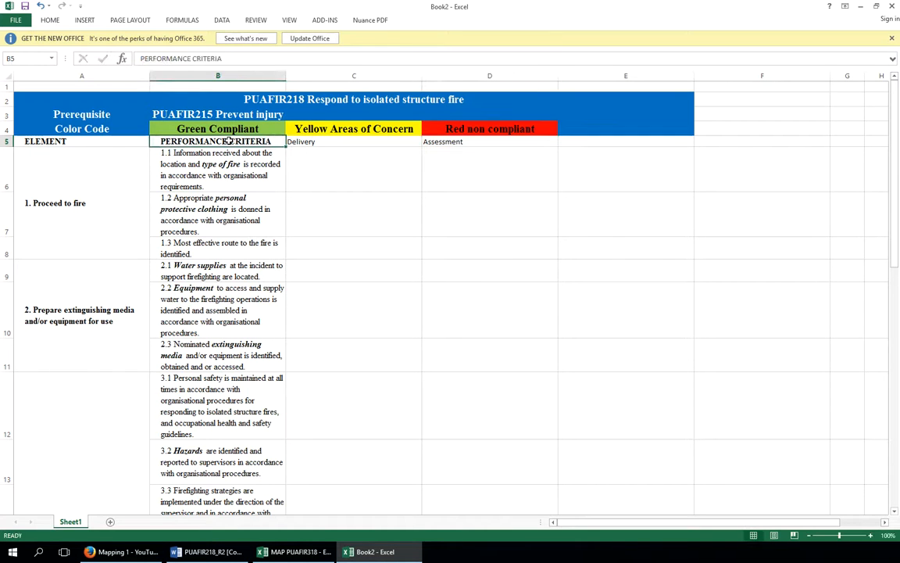
{"action": "right_click", "coordinate": [231, 142]}
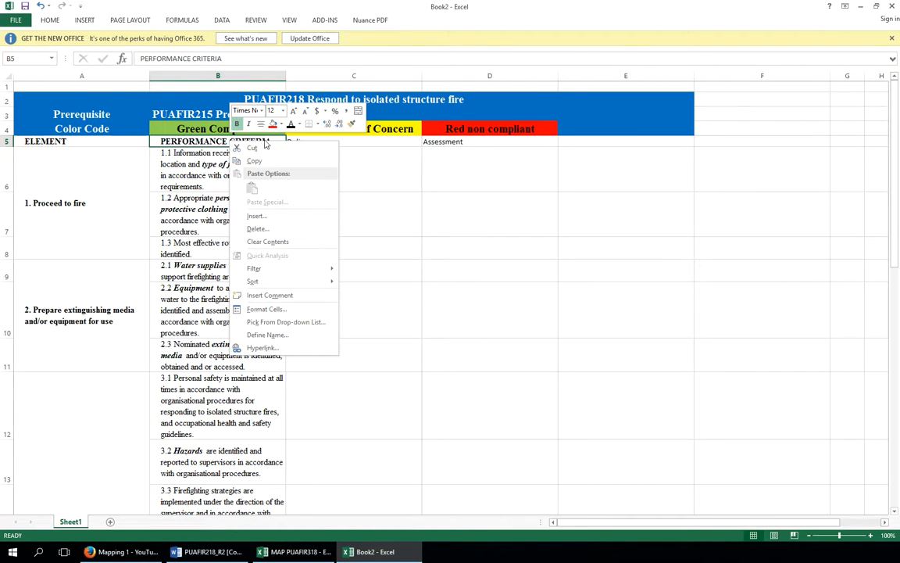
{"action": "left_click", "coordinate": [352, 124]}
{"action": "left_click_drag", "start_coordinate": [312, 142], "coordinate": [466, 143]}
Paste the learner guide reference "TRK 51 Learner Guide (LG) pages 21-33 First alarm sheet, Mobile data terminal types of fire numbering" into cell C6
{"action": "left_click", "coordinate": [393, 159]}
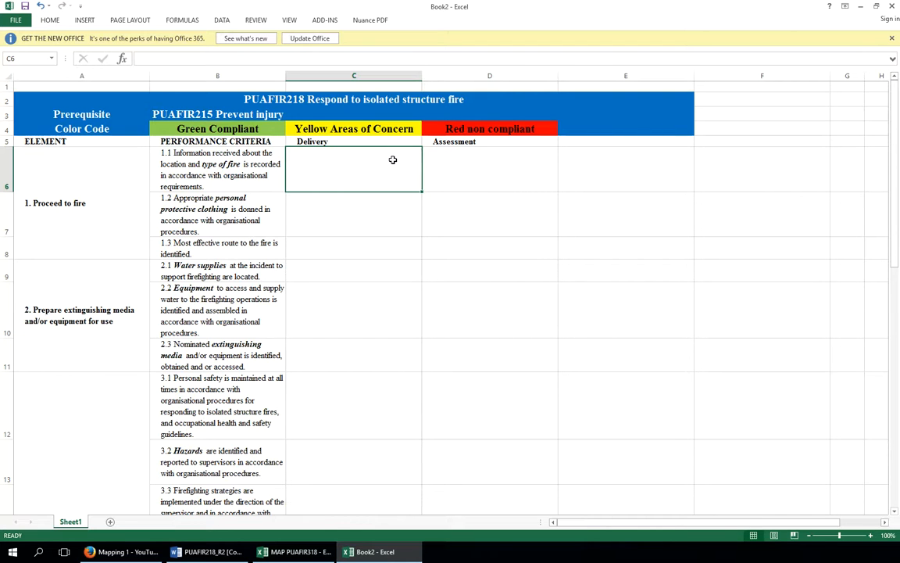
{"action": "left_click", "coordinate": [490, 169]}
{"action": "left_click", "coordinate": [354, 167]}
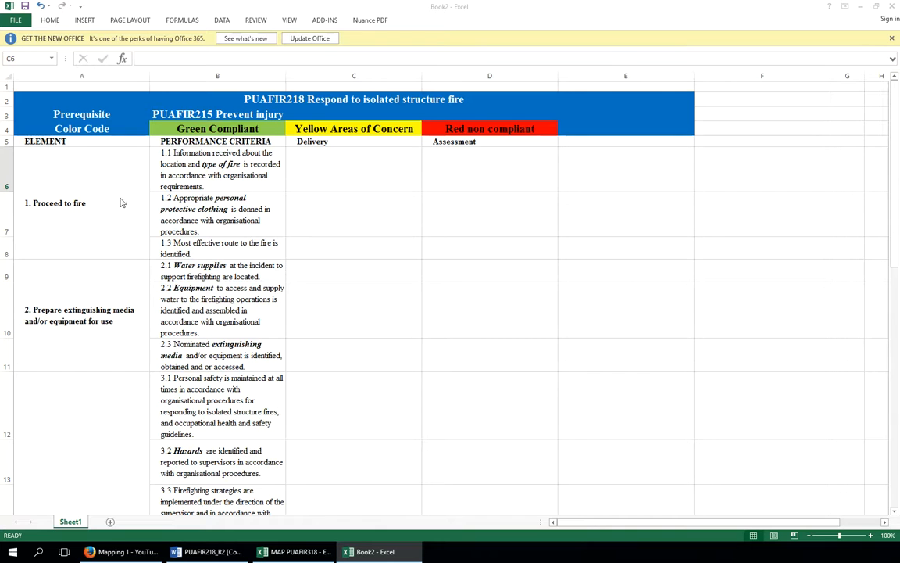
{"action": "left_click", "coordinate": [328, 172]}
{"action": "right_click", "coordinate": [328, 172]}
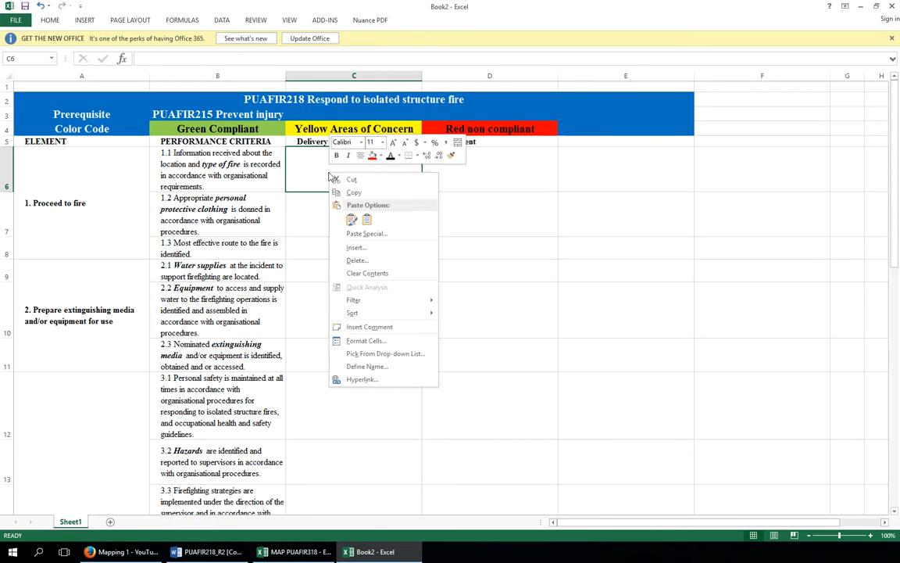
{"action": "left_click", "coordinate": [351, 222]}
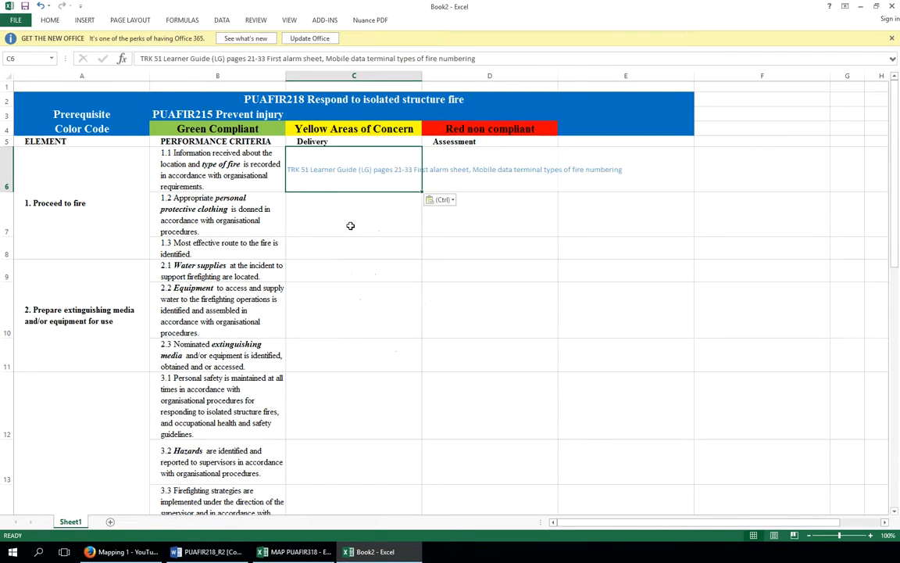
{"action": "left_click", "coordinate": [338, 215]}
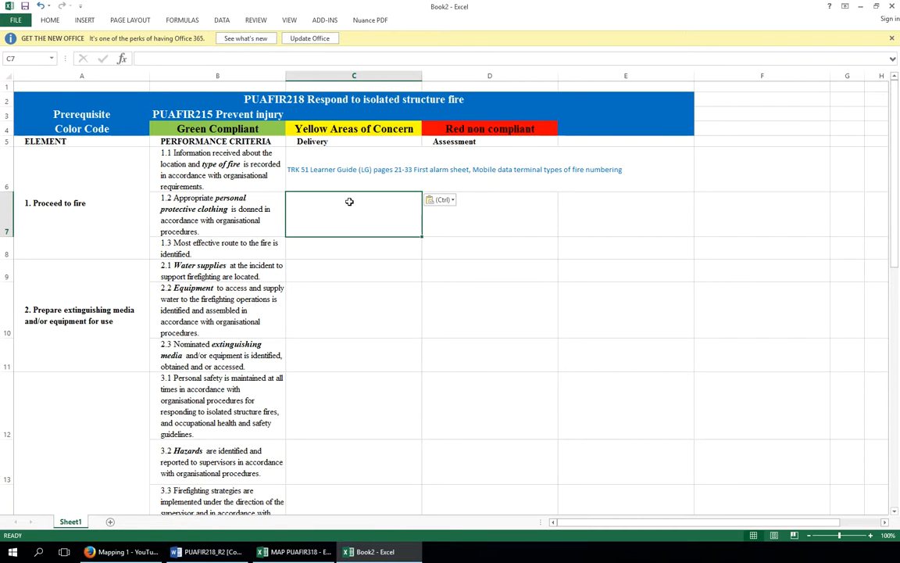
{"action": "left_click", "coordinate": [353, 181]}
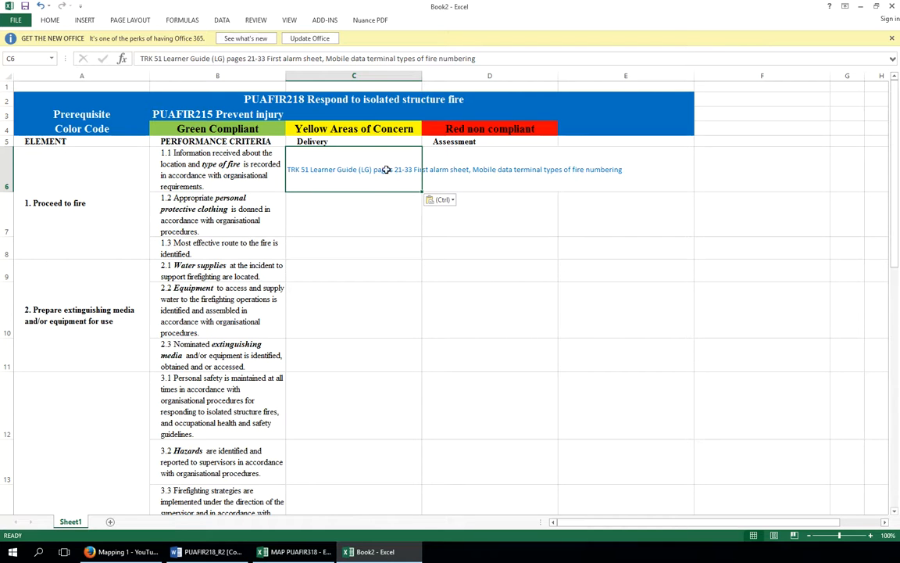
Turn on text wrapping for the whole of column C
{"action": "left_click", "coordinate": [363, 74]}
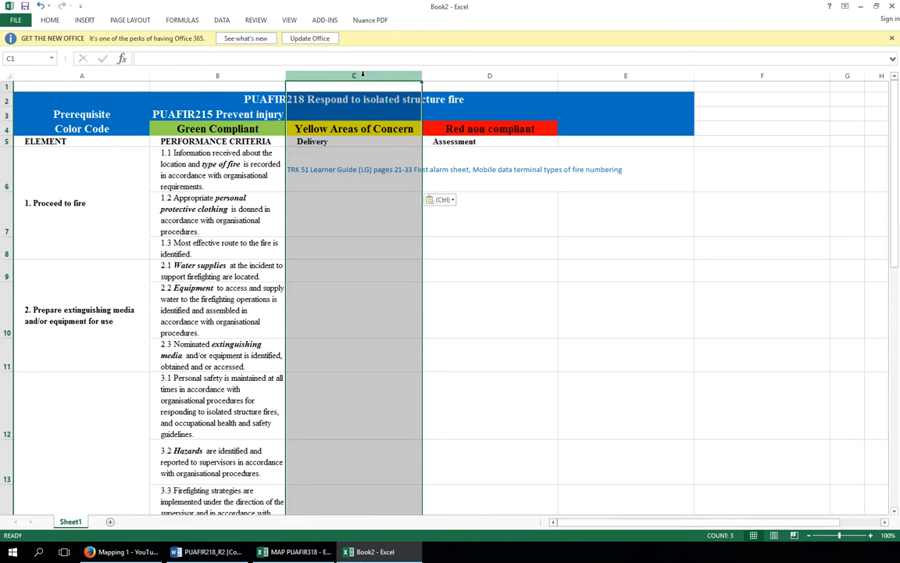
{"action": "right_click", "coordinate": [362, 74]}
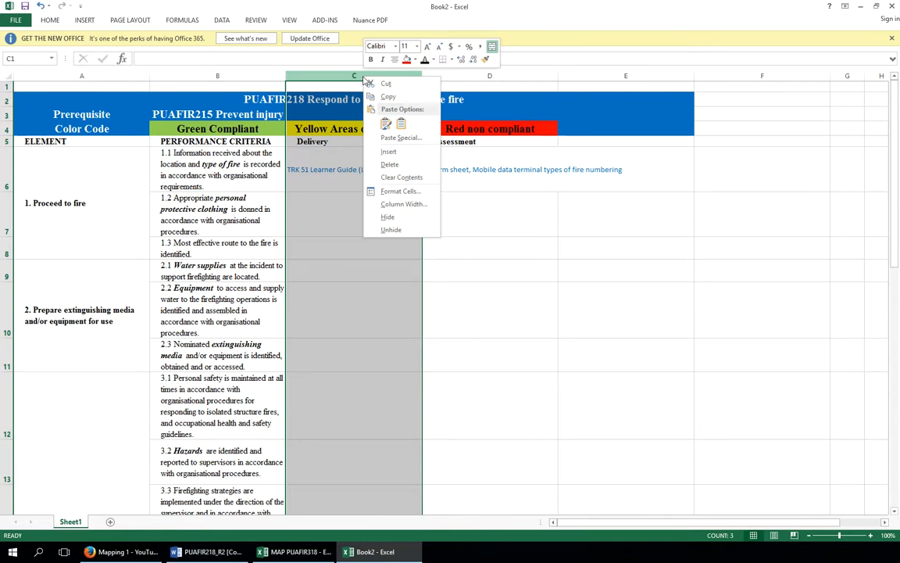
{"action": "left_click", "coordinate": [392, 200]}
{"action": "left_click", "coordinate": [267, 182]}
{"action": "left_click", "coordinate": [457, 301]}
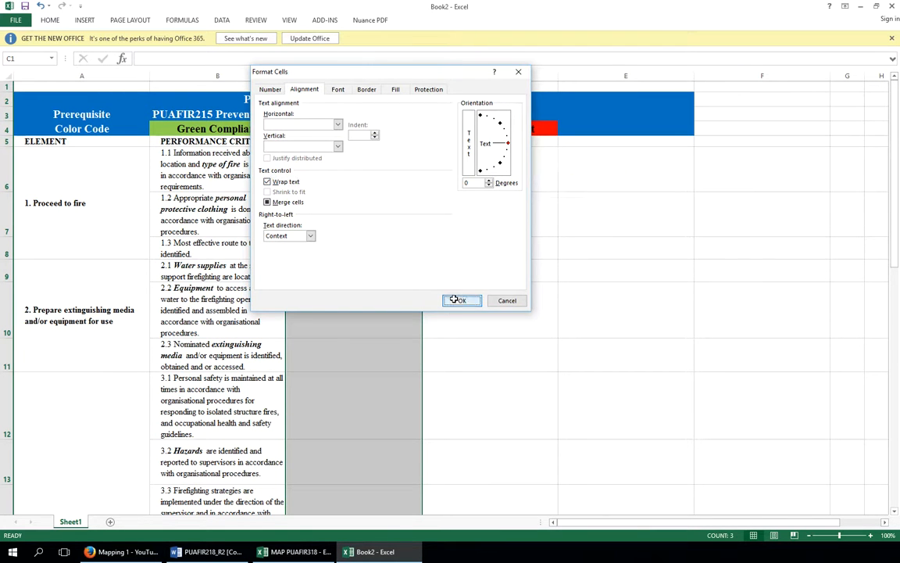
Add "TRK 51 Power point (PP) slides 3-6 alarm response" on a new line in cell C6 below the learner guide reference
{"action": "left_click", "coordinate": [440, 176]}
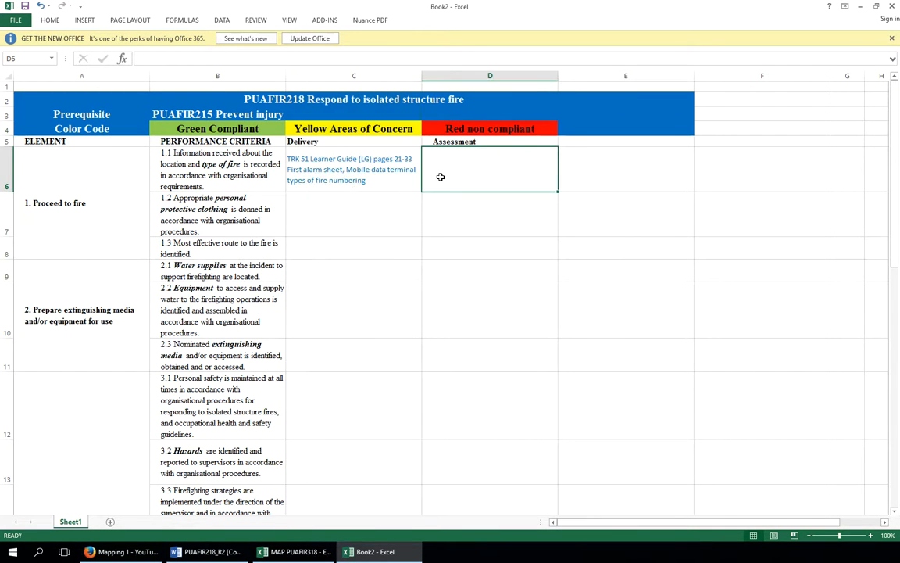
{"action": "left_click", "coordinate": [352, 199]}
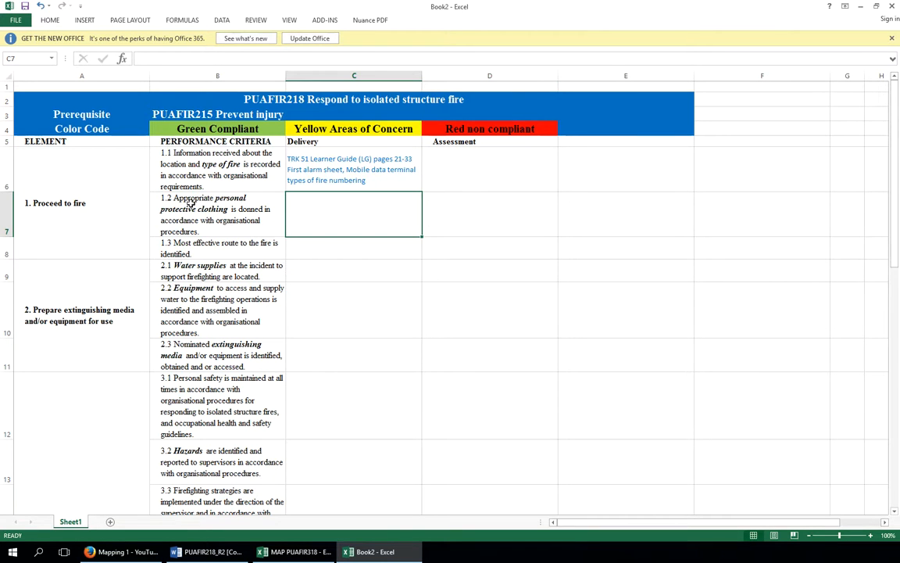
{"action": "double_click", "coordinate": [379, 183]}
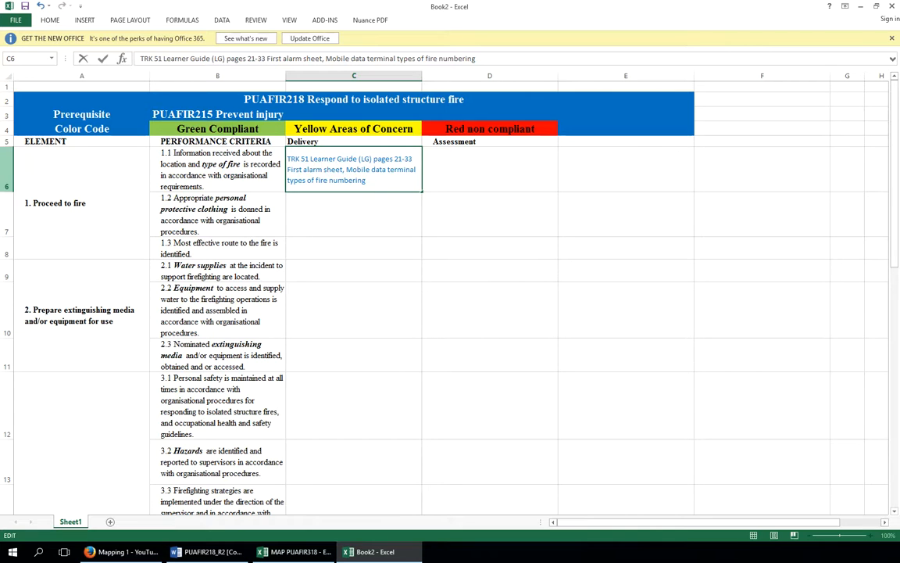
{"action": "key", "text": "alt+Tab"}
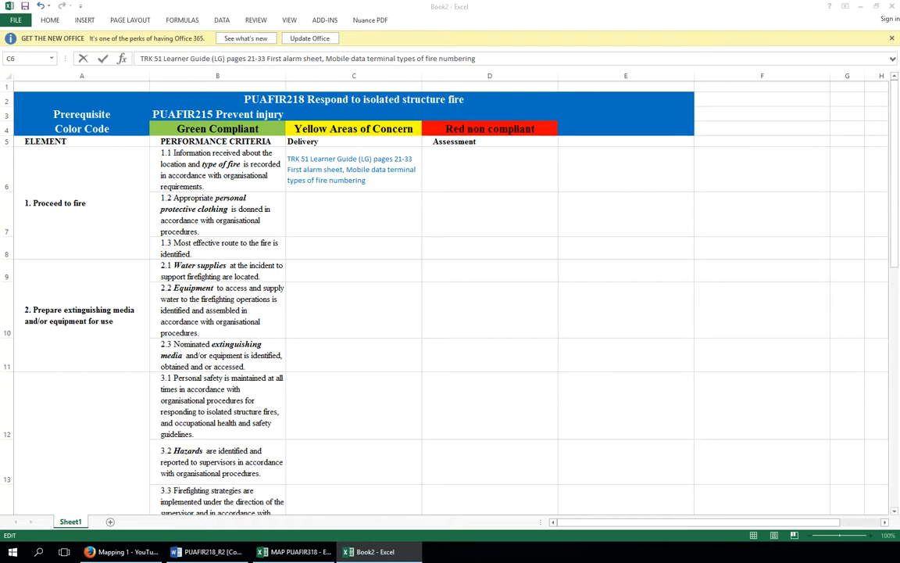
{"action": "left_click", "coordinate": [370, 183]}
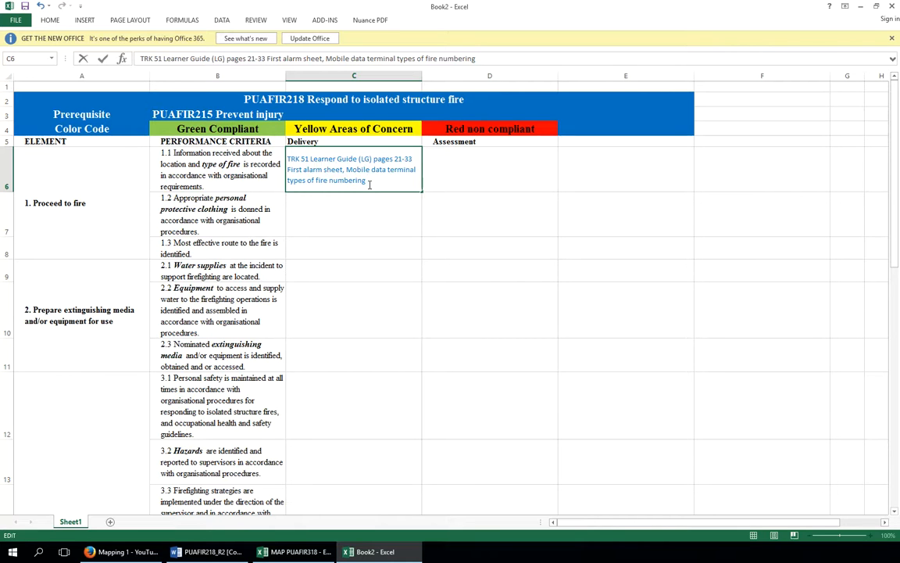
{"action": "key", "text": "alt+Return"}
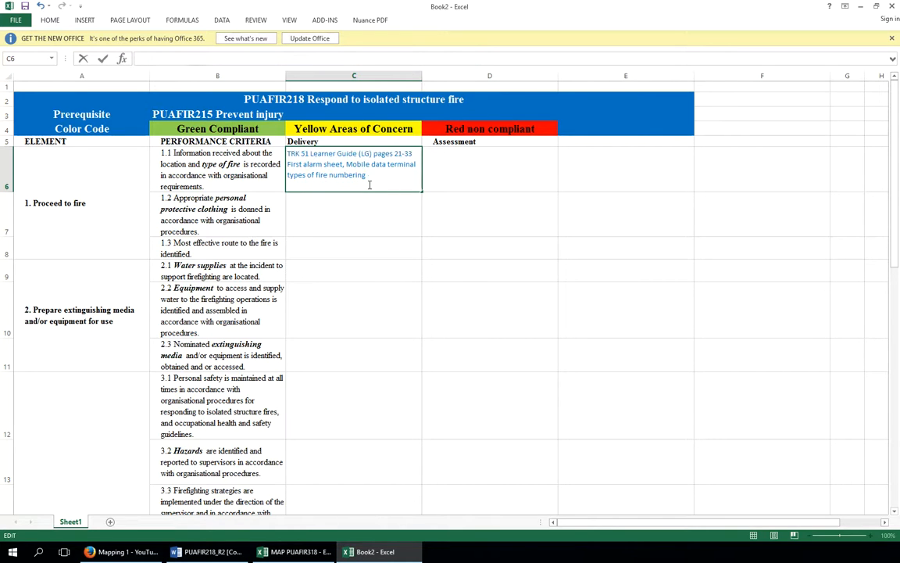
{"action": "key", "text": "alt+Return"}
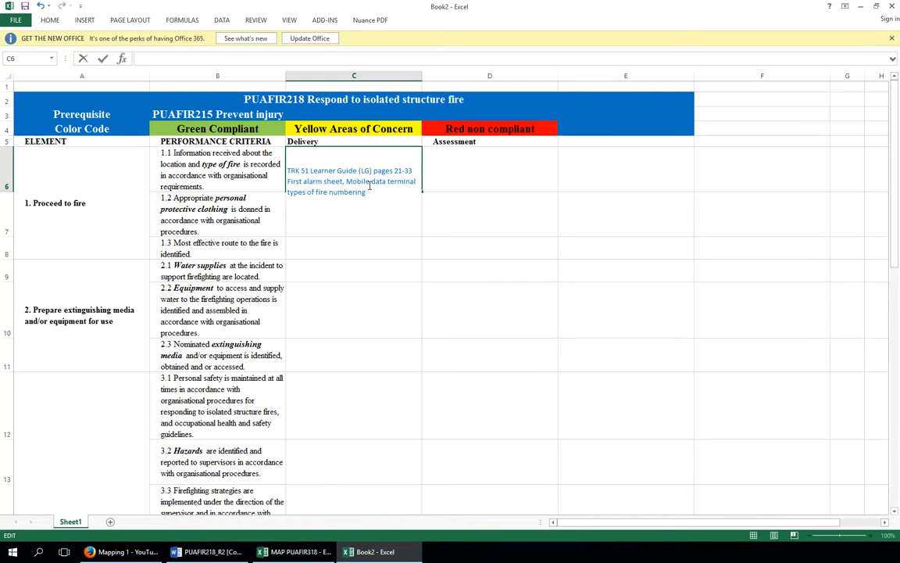
{"action": "type", "text": "TRK 51 Power point (PP) slides 3-6 alarm response"}
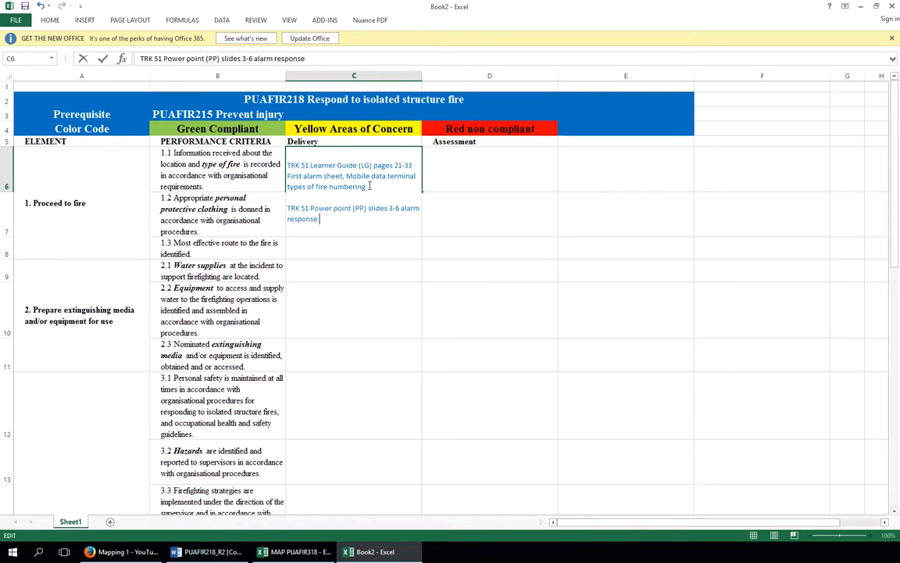
{"action": "left_click_drag", "start_coordinate": [396, 255], "coordinate": [391, 253]}
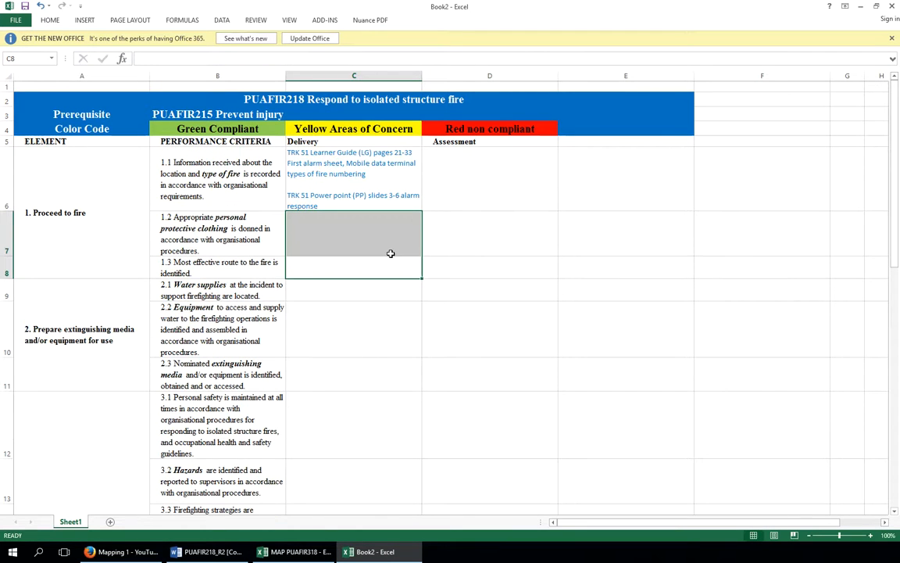
Try to copy the references from cell C6 and paste them into cell C7
{"action": "left_click", "coordinate": [340, 203]}
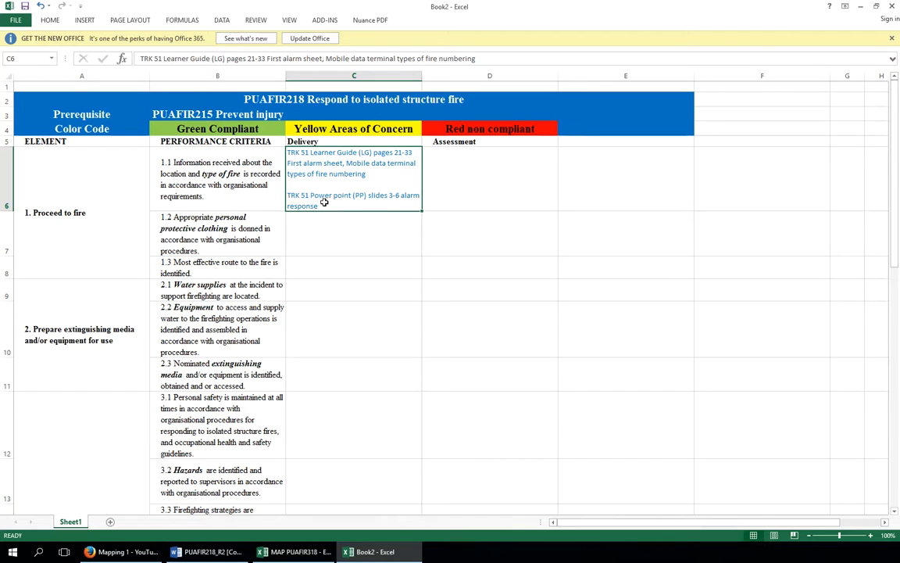
{"action": "double_click", "coordinate": [324, 204]}
{"action": "left_click_drag", "start_coordinate": [324, 204], "coordinate": [288, 151]}
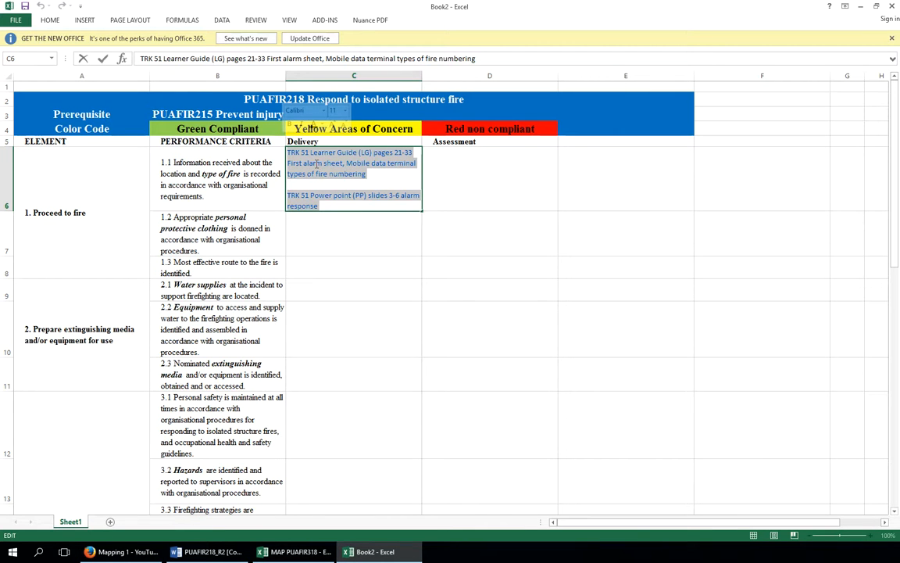
{"action": "right_click", "coordinate": [317, 163]}
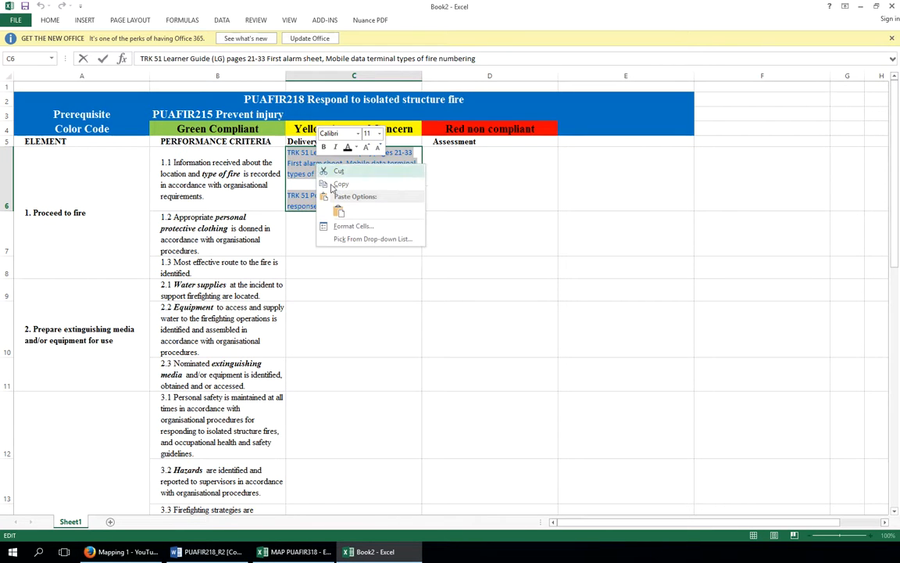
{"action": "left_click", "coordinate": [336, 185]}
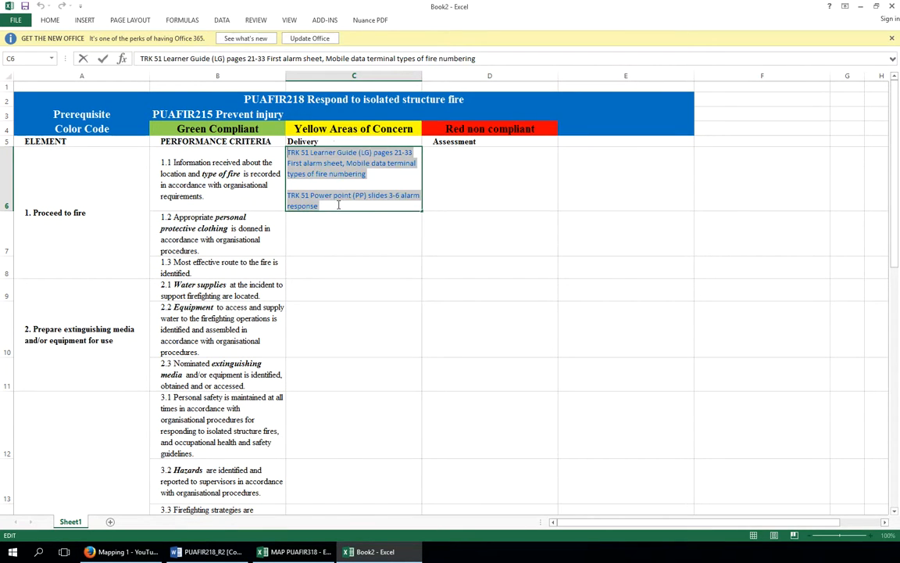
{"action": "left_click", "coordinate": [321, 231]}
{"action": "right_click", "coordinate": [321, 231]}
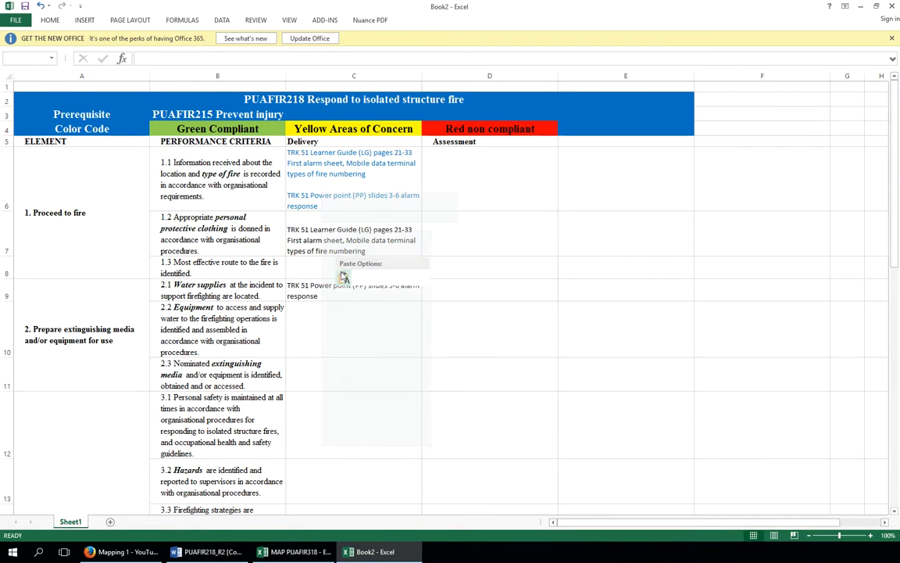
{"action": "left_click", "coordinate": [344, 278]}
Undo the paste into column C
{"action": "left_click", "coordinate": [354, 271]}
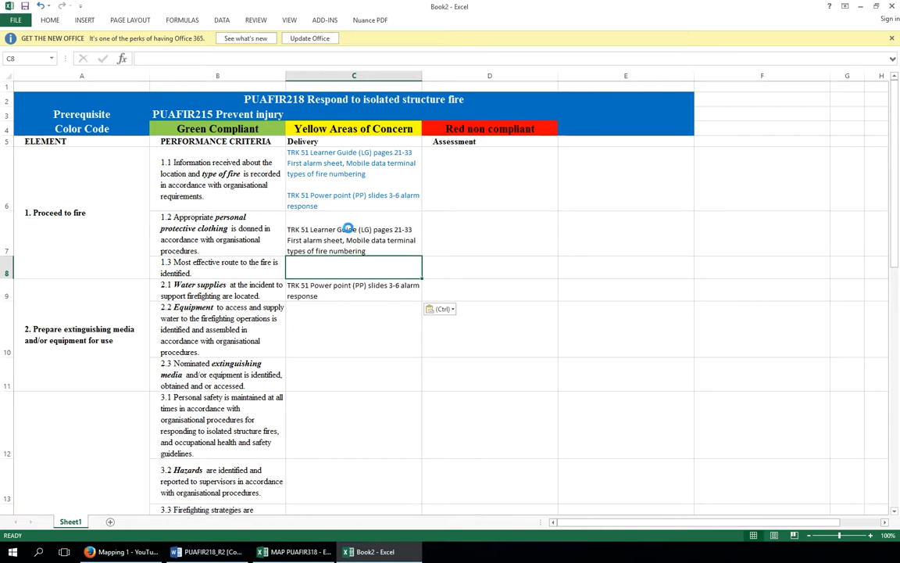
{"action": "key", "text": "ctrl+c"}
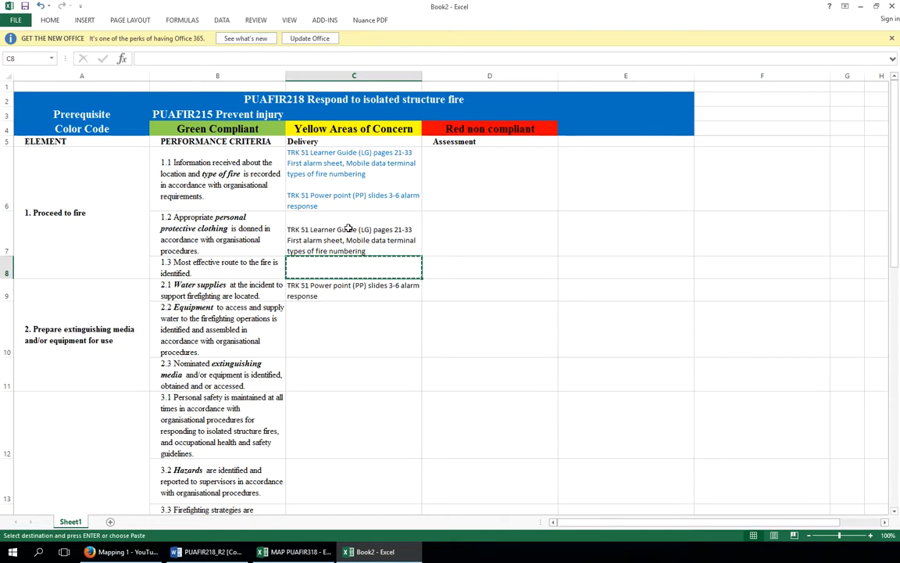
{"action": "left_click", "coordinate": [349, 227]}
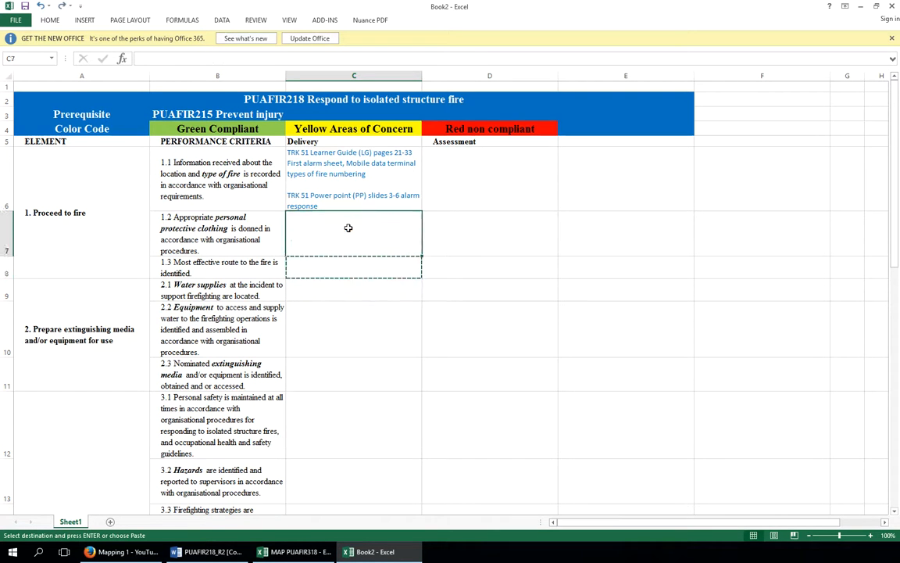
{"action": "key", "text": "ctrl+z"}
{"action": "key", "text": "ctrl+z"}
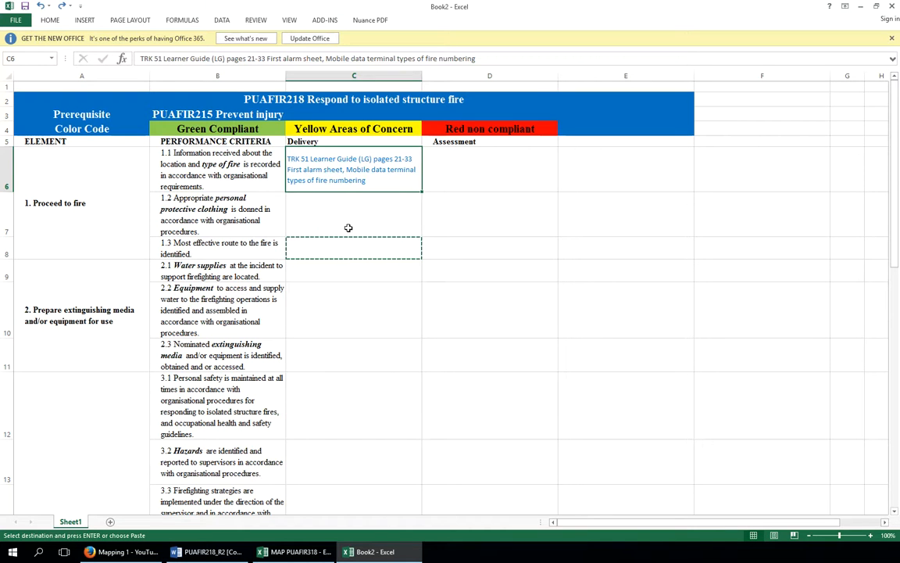
{"action": "left_click", "coordinate": [348, 227]}
{"action": "key", "text": "Escape"}
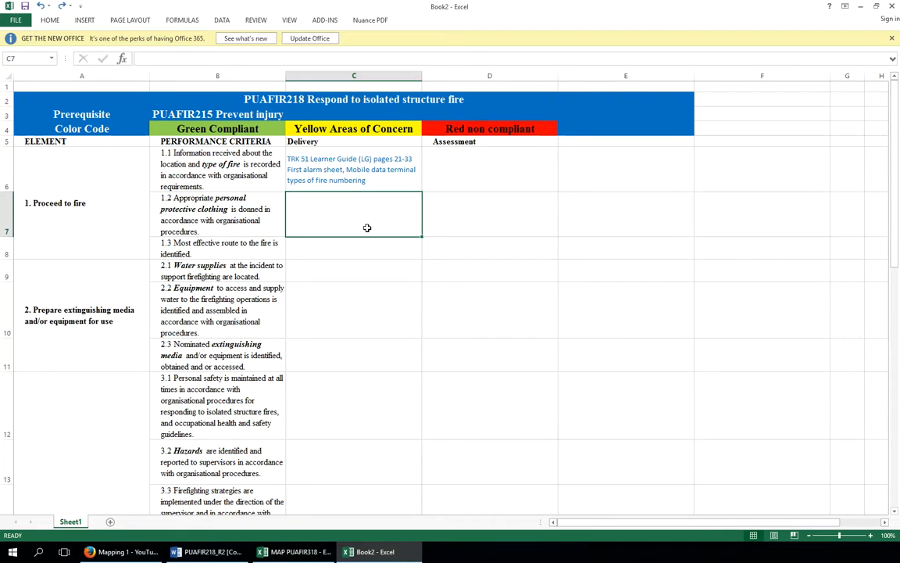
{"action": "key", "text": "ctrl+z"}
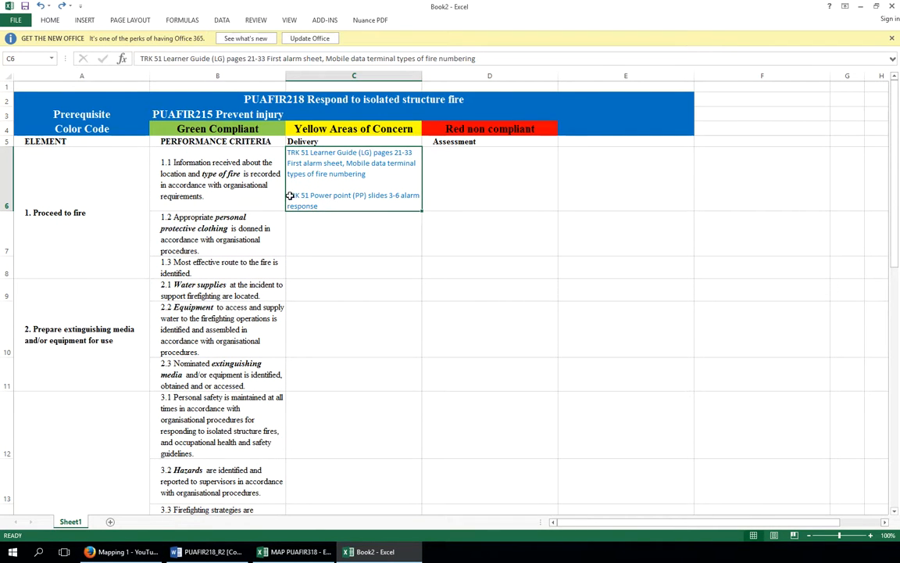
Insert a blank row above the 1.2 criterion row and make the new row 7 slightly taller
{"action": "double_click", "coordinate": [289, 196]}
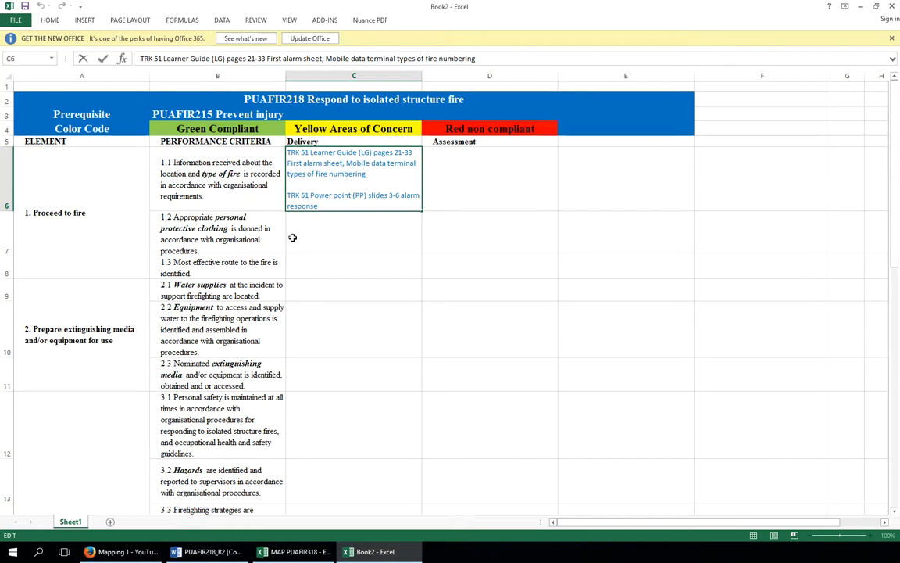
{"action": "left_click", "coordinate": [10, 245]}
{"action": "right_click", "coordinate": [8, 246]}
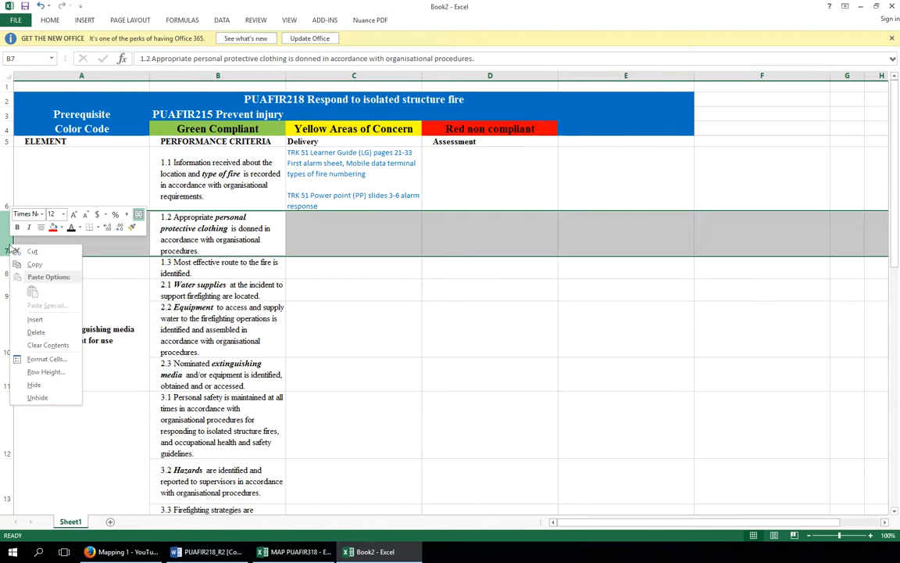
{"action": "left_click", "coordinate": [36, 318]}
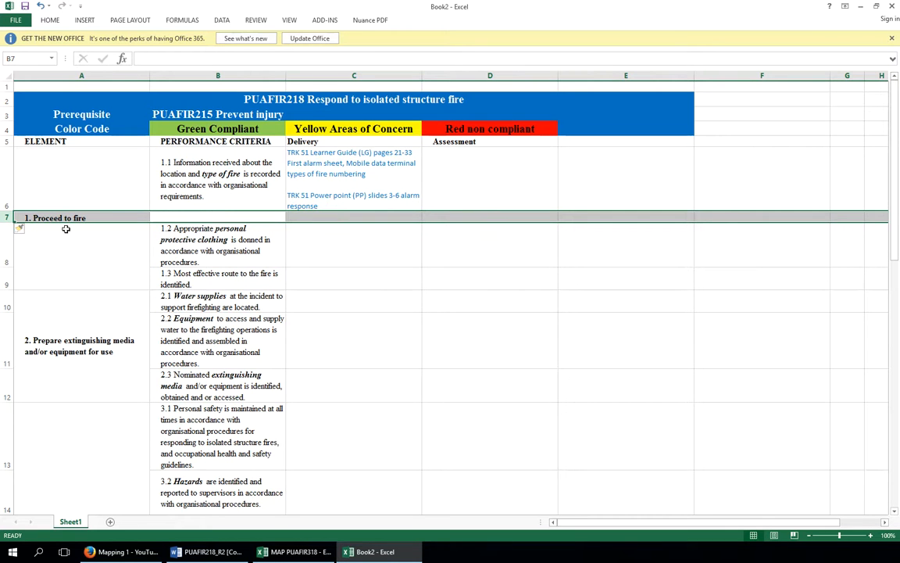
{"action": "left_click_drag", "start_coordinate": [7, 223], "coordinate": [8, 237]}
Cut the PowerPoint reference out of cell C6 and paste it into the new cell C7
{"action": "left_click", "coordinate": [345, 223]}
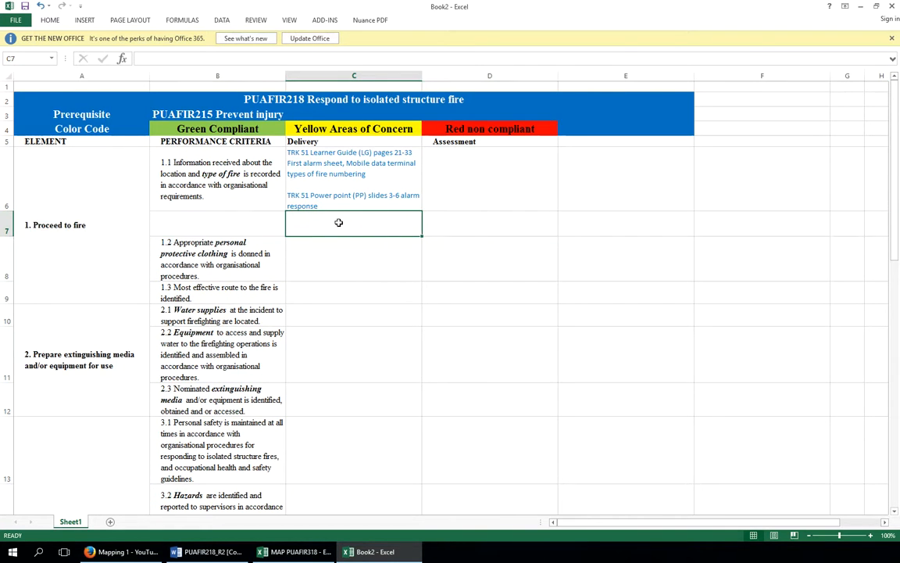
{"action": "left_click", "coordinate": [288, 197]}
{"action": "double_click", "coordinate": [288, 197]}
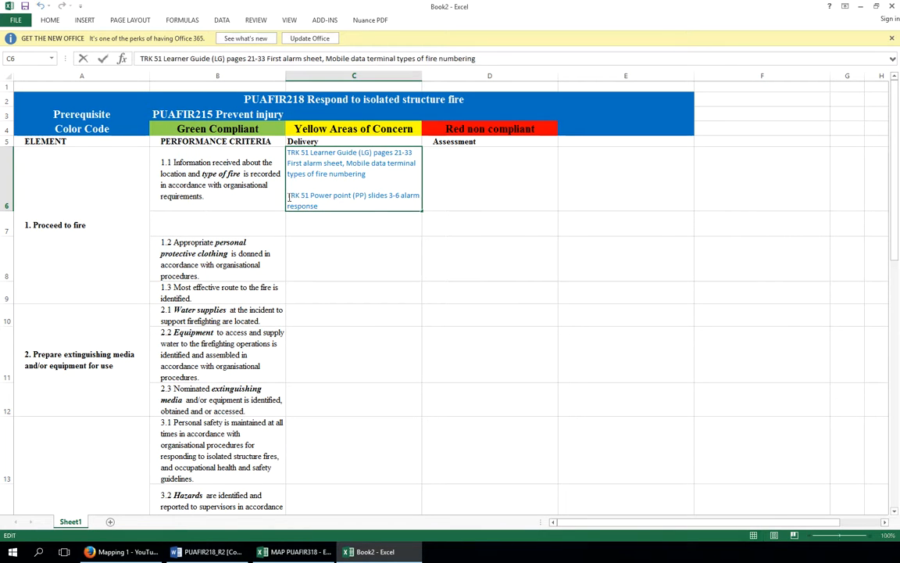
{"action": "key", "text": "BackSpace"}
{"action": "key", "text": "BackSpace"}
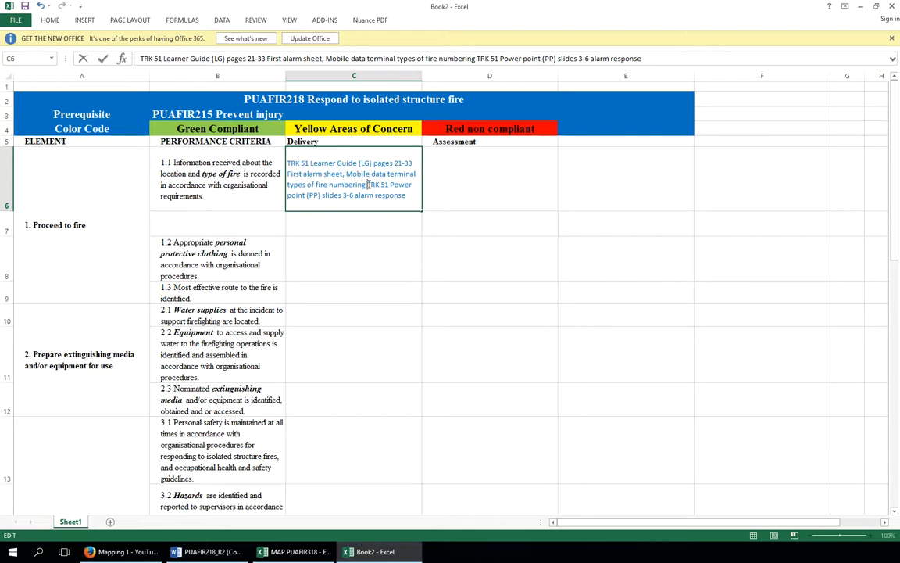
{"action": "left_click_drag", "start_coordinate": [368, 185], "coordinate": [407, 197]}
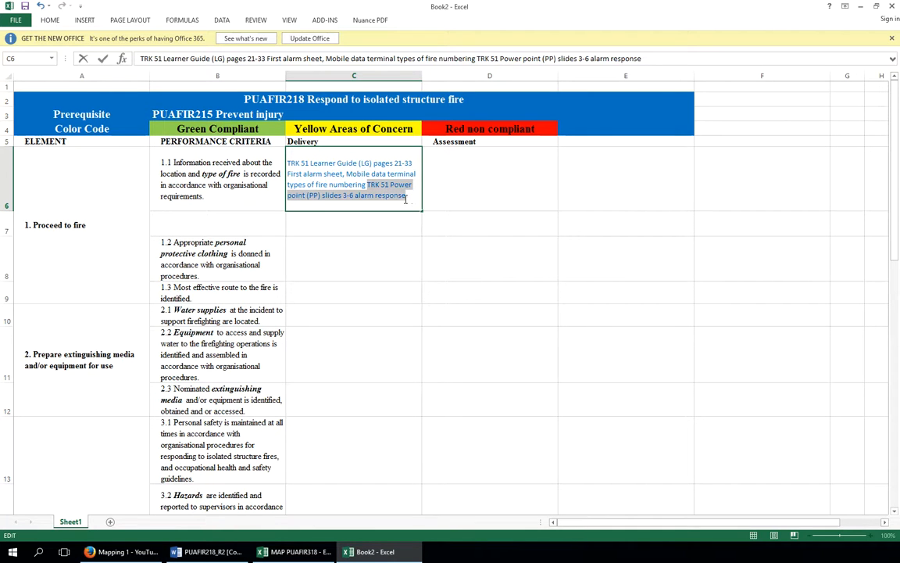
{"action": "right_click", "coordinate": [388, 188]}
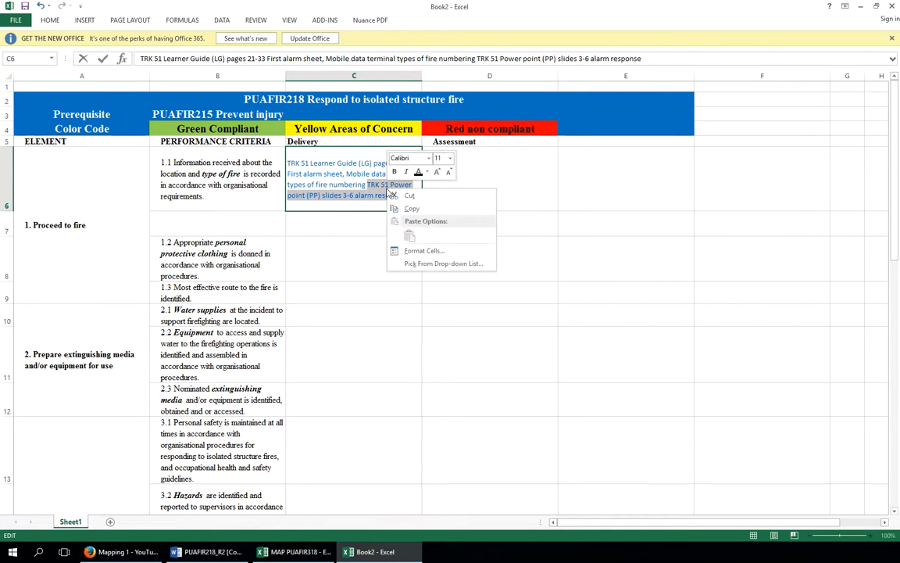
{"action": "left_click", "coordinate": [407, 195]}
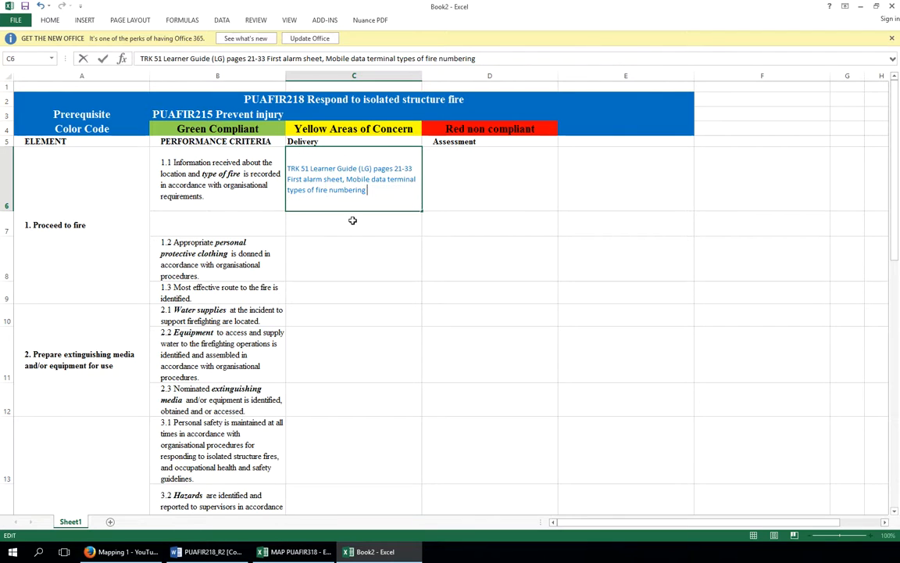
{"action": "left_click", "coordinate": [338, 221]}
{"action": "left_click", "coordinate": [330, 203]}
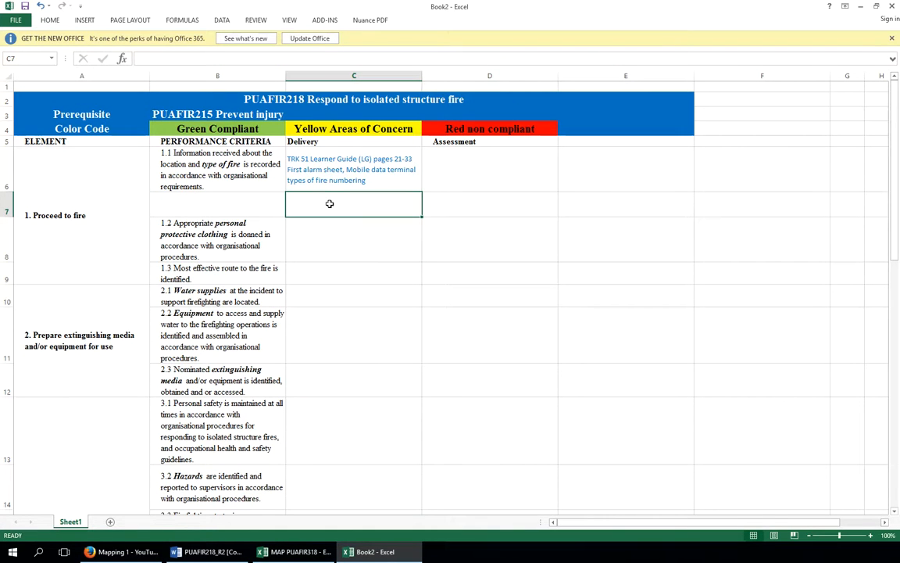
{"action": "key", "text": "ctrl+v"}
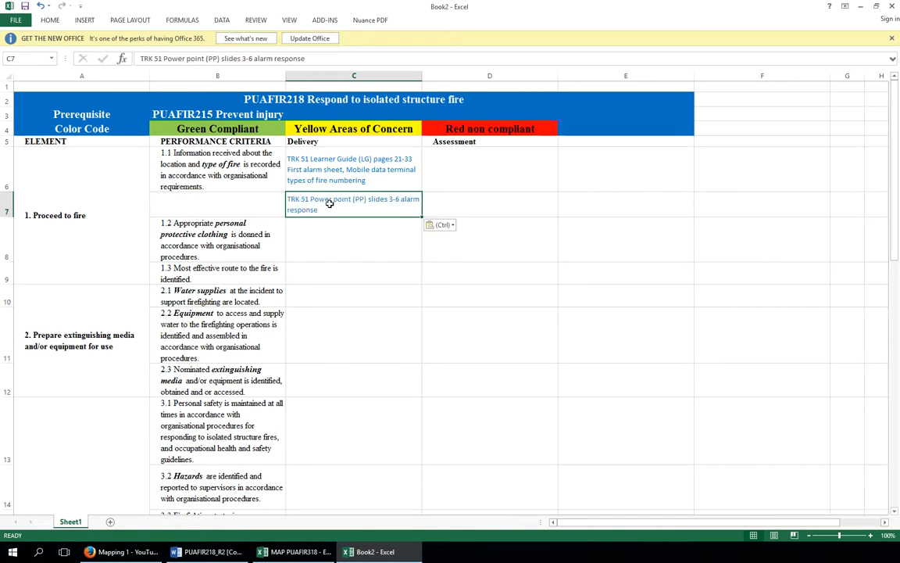
Merge the two 1.1 performance criterion cells in column B, rows 6 and 7, into one cell
{"action": "left_click", "coordinate": [325, 237]}
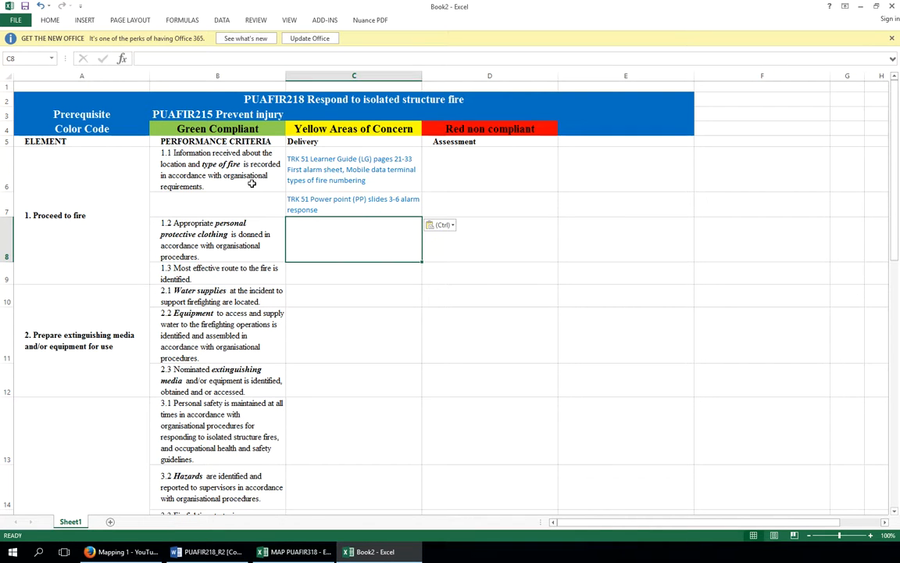
{"action": "left_click", "coordinate": [189, 172]}
{"action": "left_click_drag", "start_coordinate": [209, 197], "coordinate": [210, 205]}
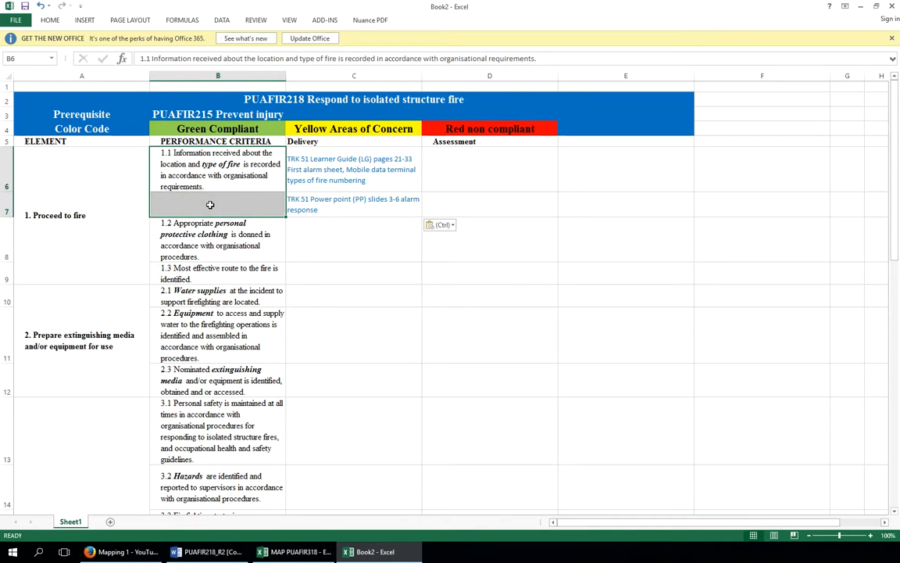
{"action": "right_click", "coordinate": [210, 205]}
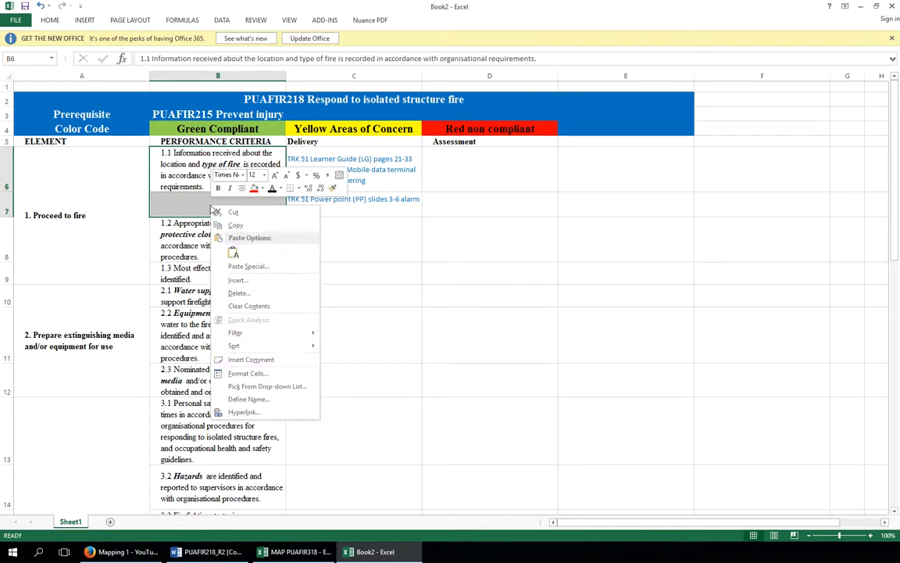
{"action": "left_click", "coordinate": [259, 381]}
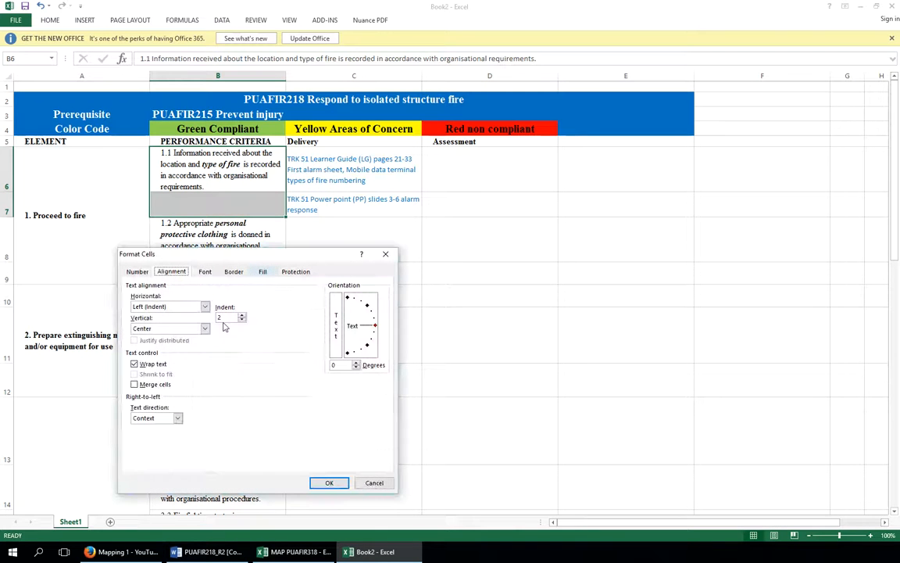
{"action": "left_click", "coordinate": [134, 384]}
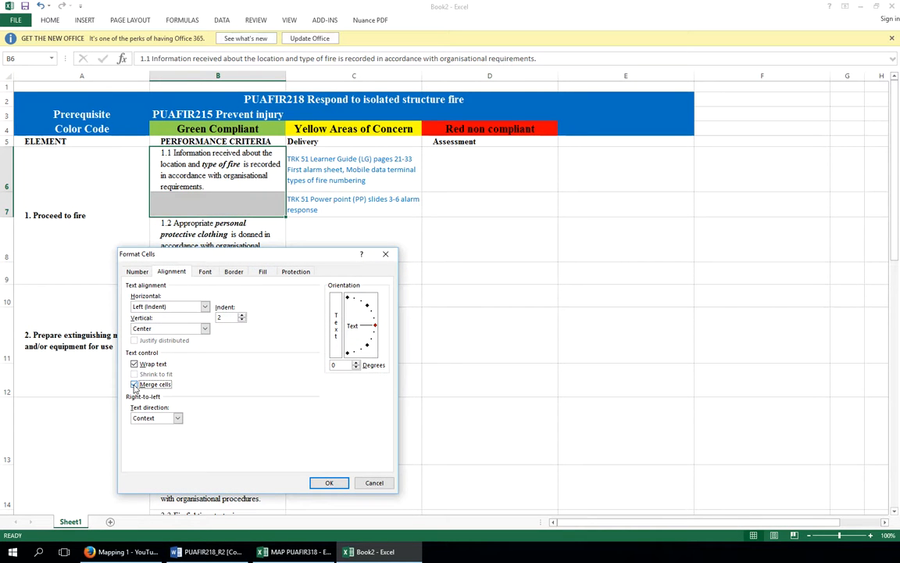
{"action": "left_click", "coordinate": [329, 482]}
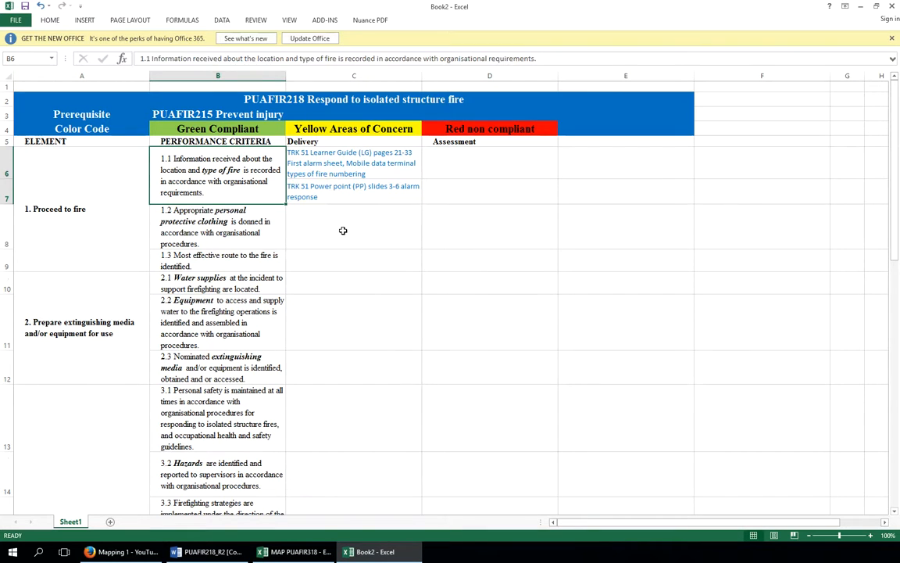
Fill the Learner Guide delivery reference cell C6 with green
{"action": "left_click", "coordinate": [310, 208]}
{"action": "left_click", "coordinate": [319, 189]}
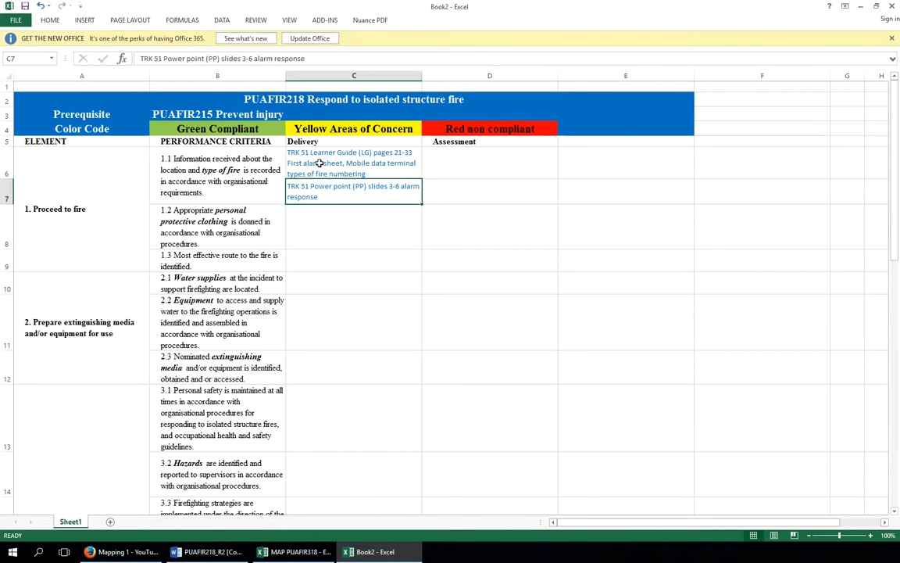
{"action": "left_click", "coordinate": [319, 162]}
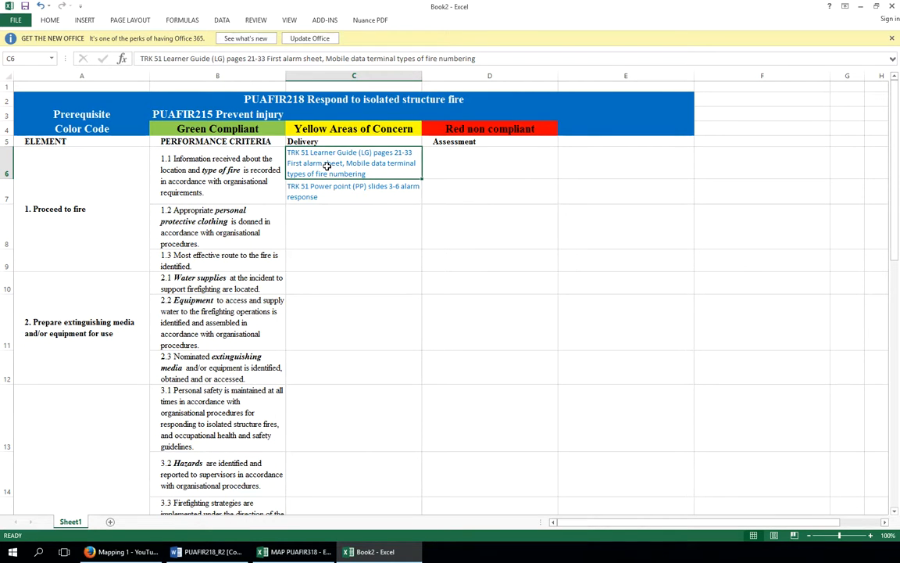
{"action": "right_click", "coordinate": [327, 166]}
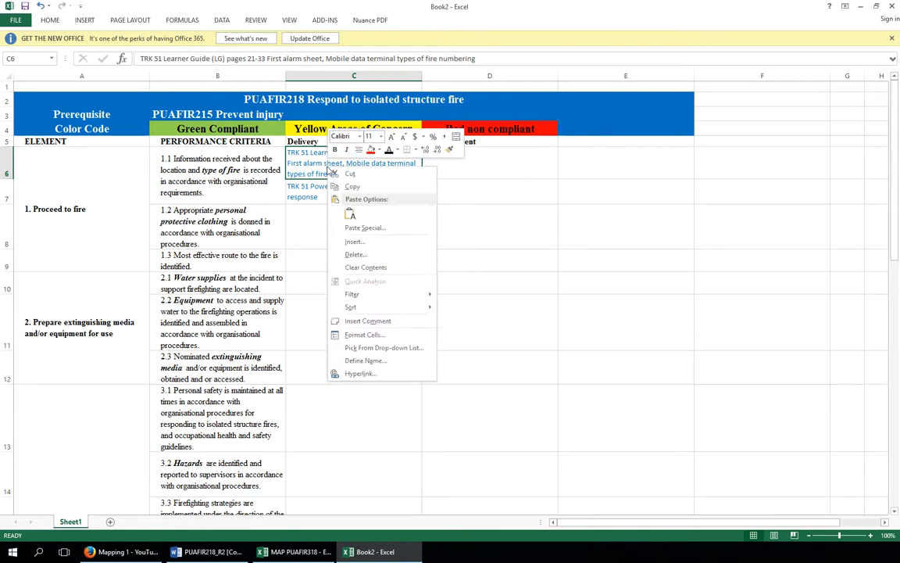
{"action": "left_click", "coordinate": [379, 151]}
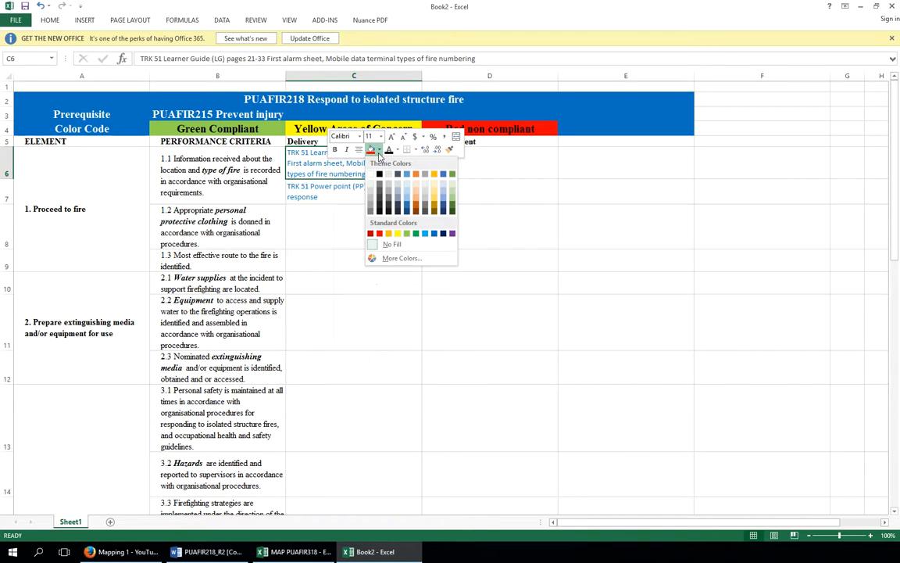
{"action": "left_click", "coordinate": [407, 233]}
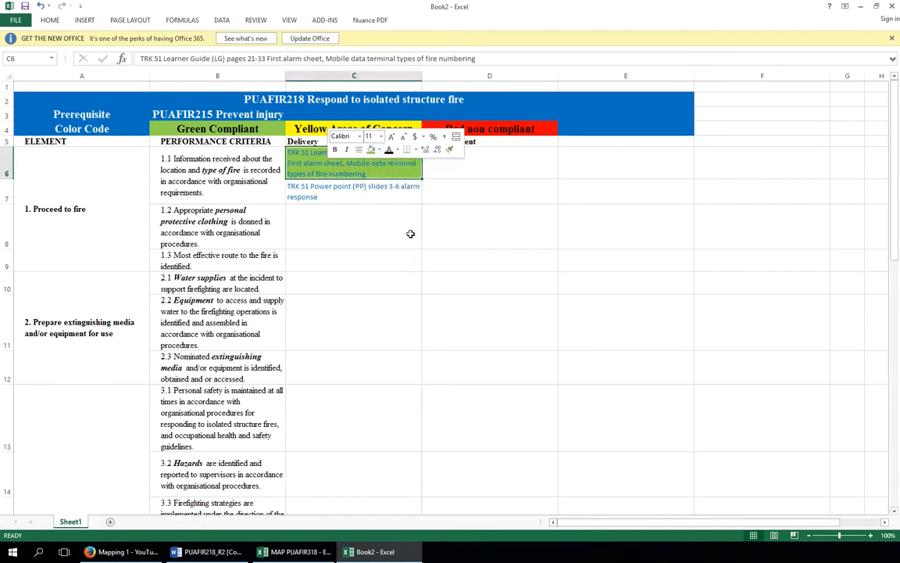
Paste "Slides 3-6 Does not address response" after the PowerPoint reference in C7 and format that pasted text bold italic
{"action": "left_click", "coordinate": [328, 199]}
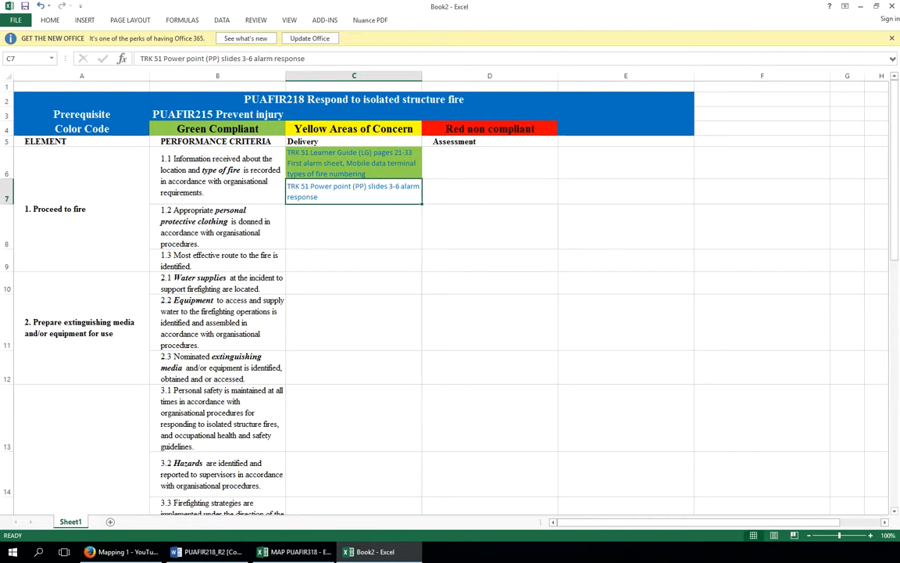
{"action": "key", "text": "alt+Tab"}
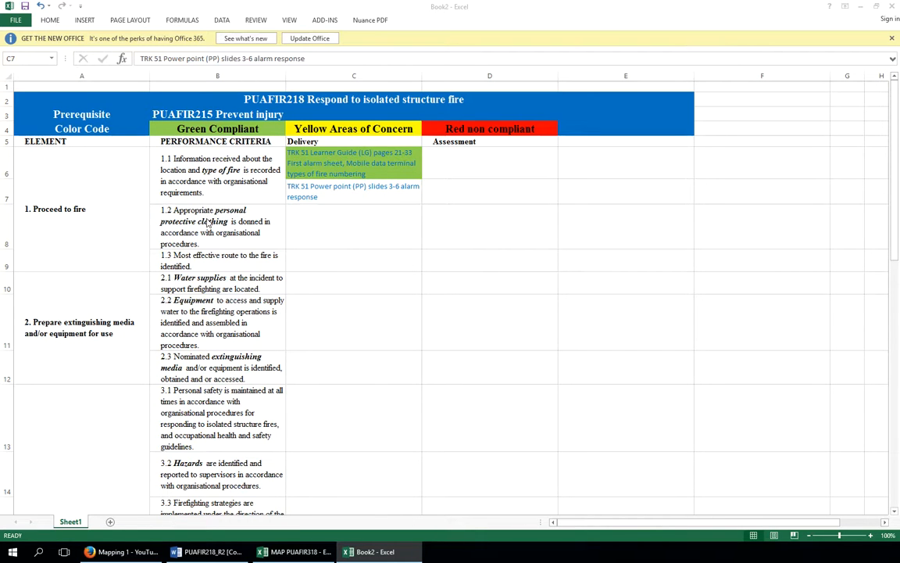
{"action": "double_click", "coordinate": [319, 201]}
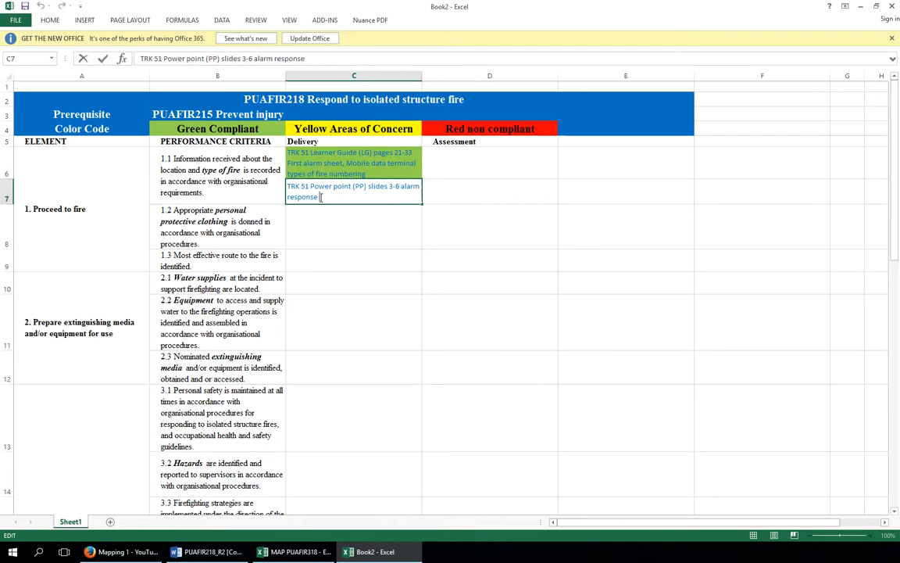
{"action": "key", "text": "ctrl+v"}
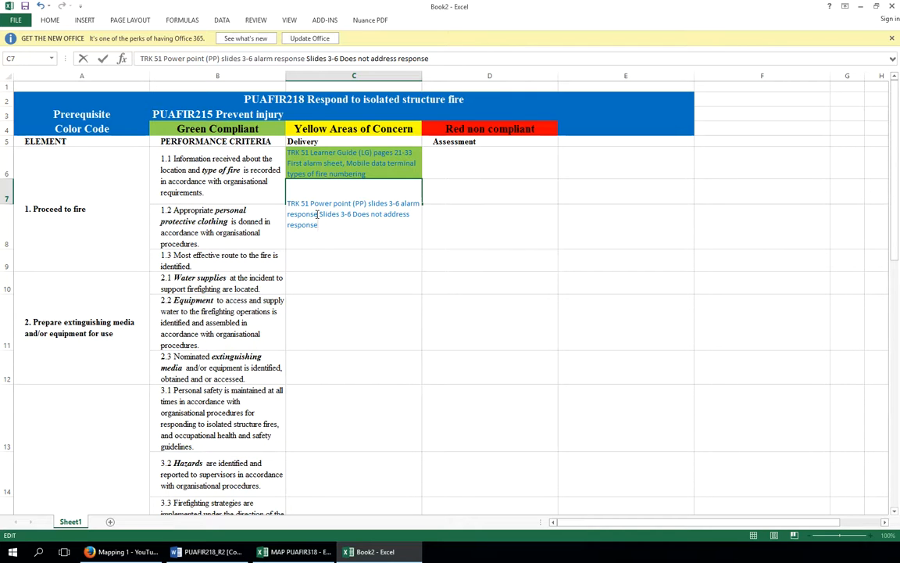
{"action": "left_click_drag", "start_coordinate": [319, 214], "coordinate": [348, 225]}
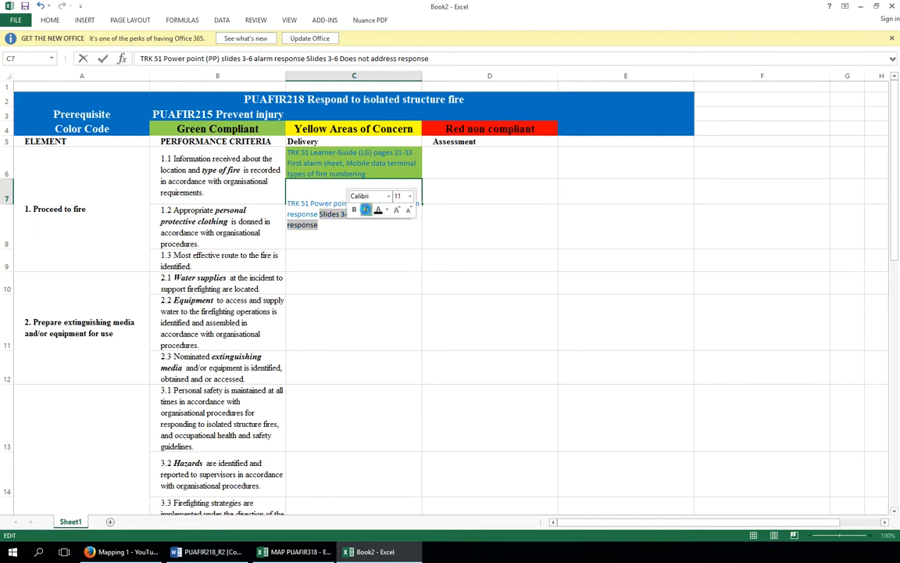
{"action": "left_click", "coordinate": [366, 210]}
{"action": "left_click", "coordinate": [354, 211]}
{"action": "left_click", "coordinate": [355, 226]}
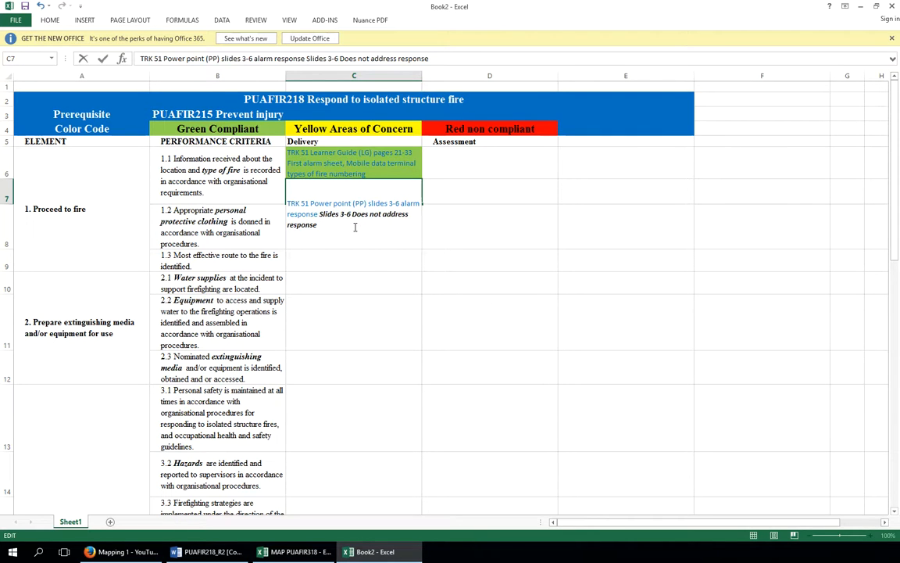
{"action": "left_click", "coordinate": [465, 217]}
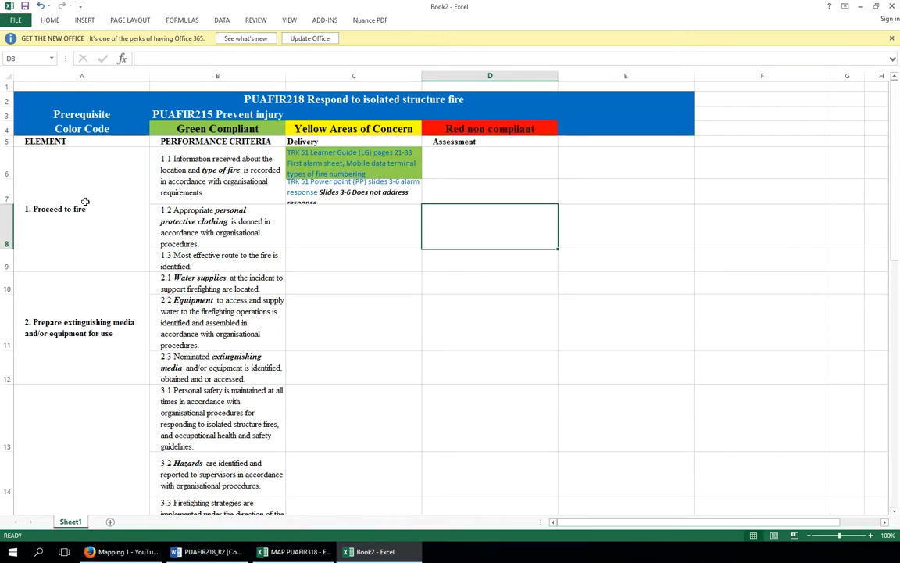
Make row 7 taller so the whole PowerPoint reference text fits
{"action": "left_click", "coordinate": [5, 198]}
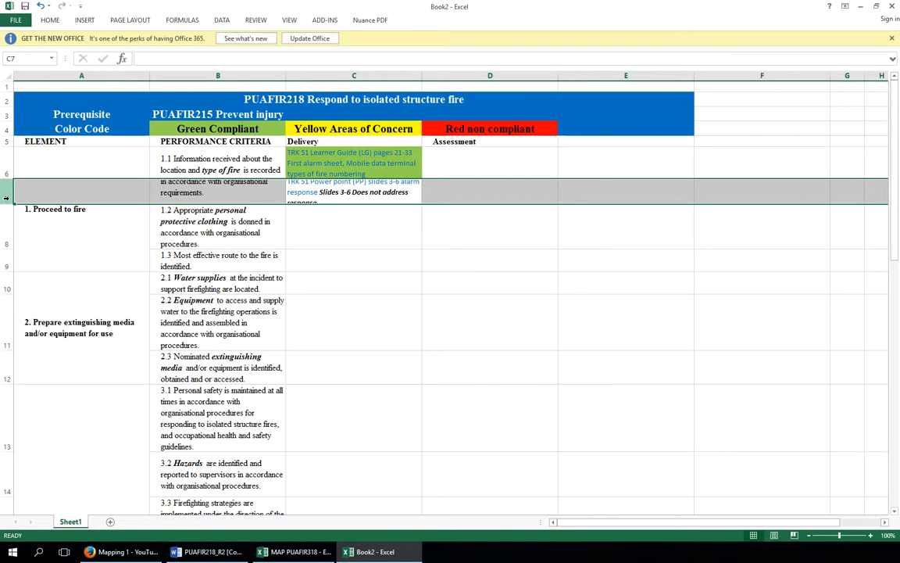
{"action": "left_click_drag", "start_coordinate": [10, 204], "coordinate": [9, 213]}
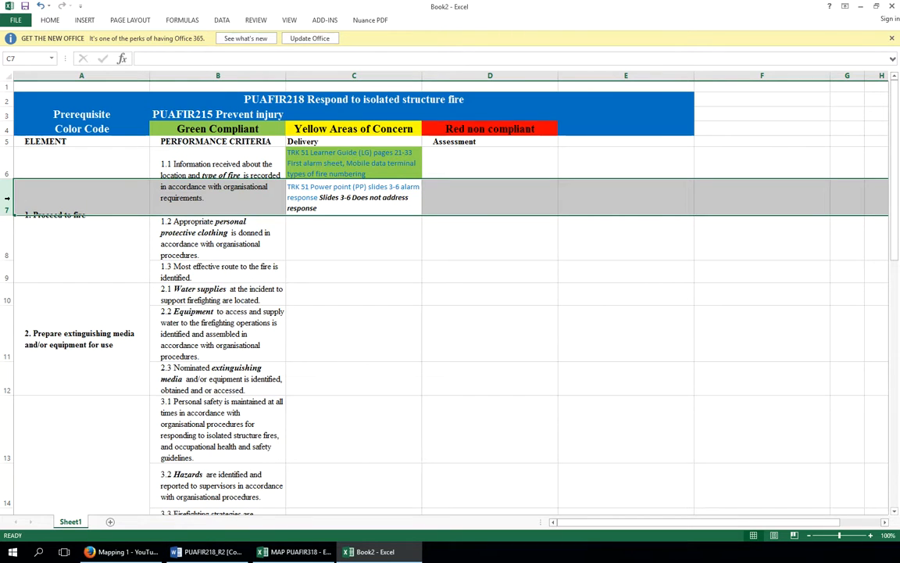
{"action": "left_click", "coordinate": [353, 227]}
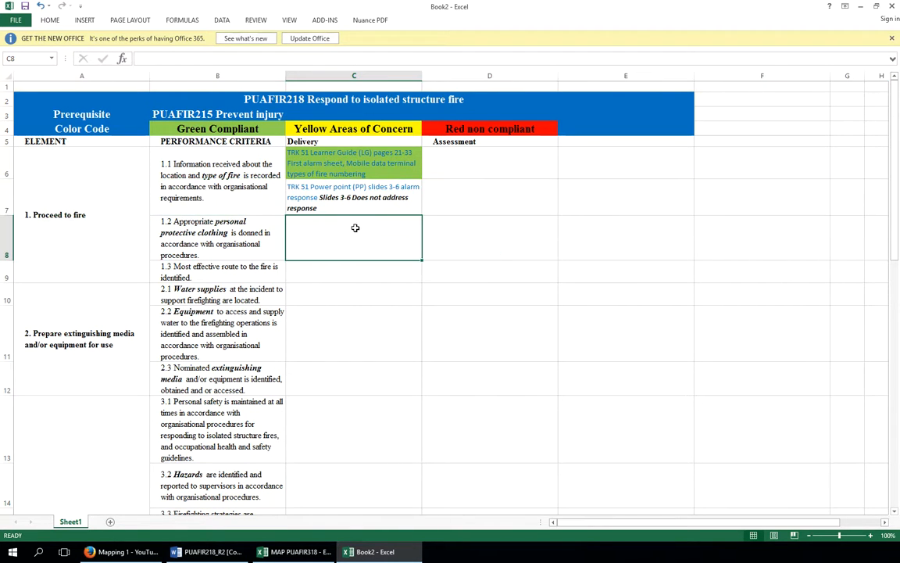
Fill the PowerPoint reference cell C7 with red
{"action": "left_click", "coordinate": [350, 208]}
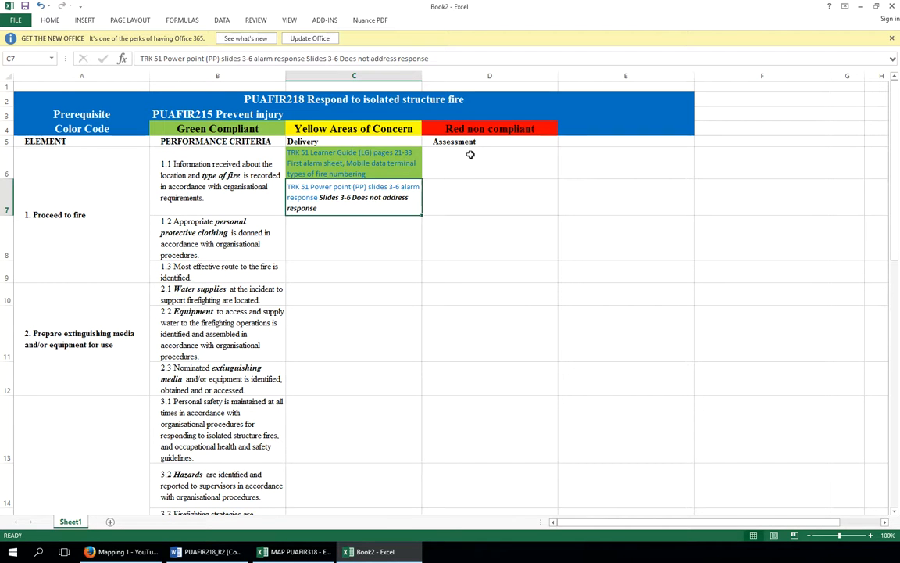
{"action": "right_click", "coordinate": [342, 203]}
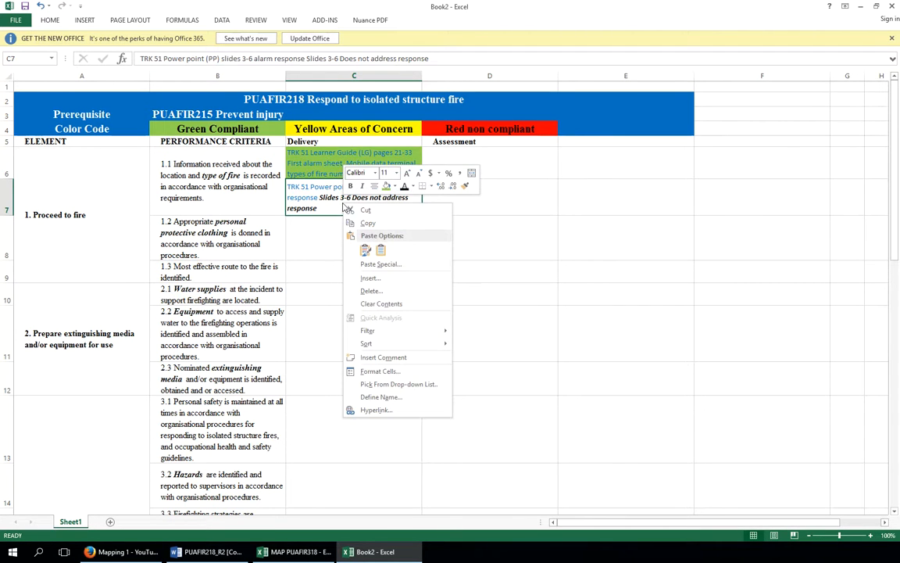
{"action": "left_click", "coordinate": [395, 186]}
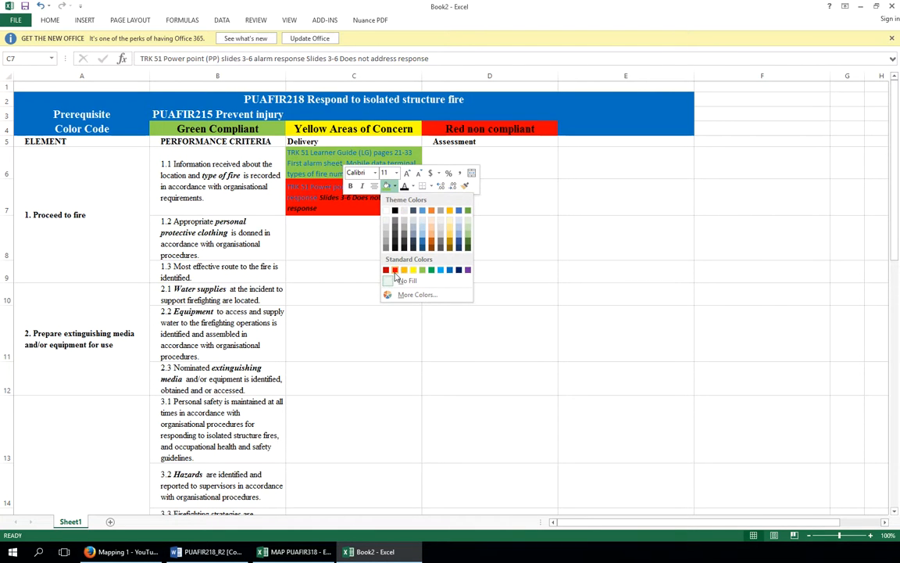
{"action": "left_click", "coordinate": [394, 270]}
{"action": "left_click", "coordinate": [367, 253]}
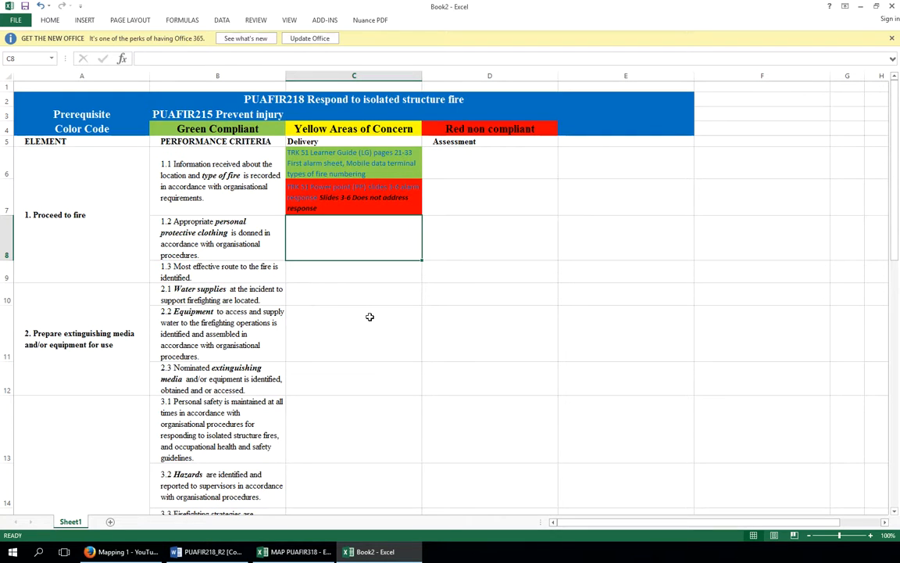
Paste the copied Table of Revisions into cell A29 below the criteria table, keeping its formatting
{"action": "scroll", "coordinate": [369, 316], "scroll_direction": "down", "scroll_amount": 8}
{"action": "scroll", "coordinate": [370, 316], "scroll_direction": "up", "scroll_amount": 1}
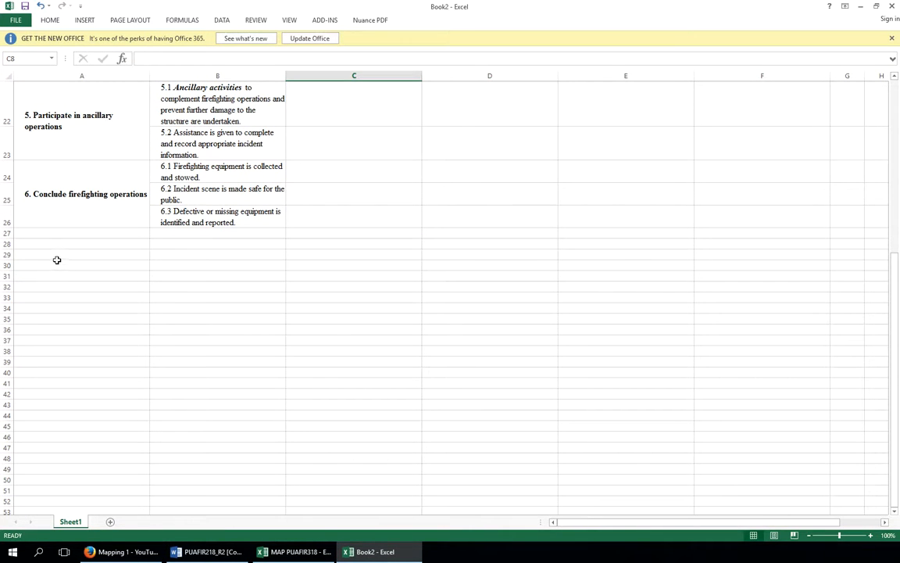
{"action": "left_click", "coordinate": [52, 254]}
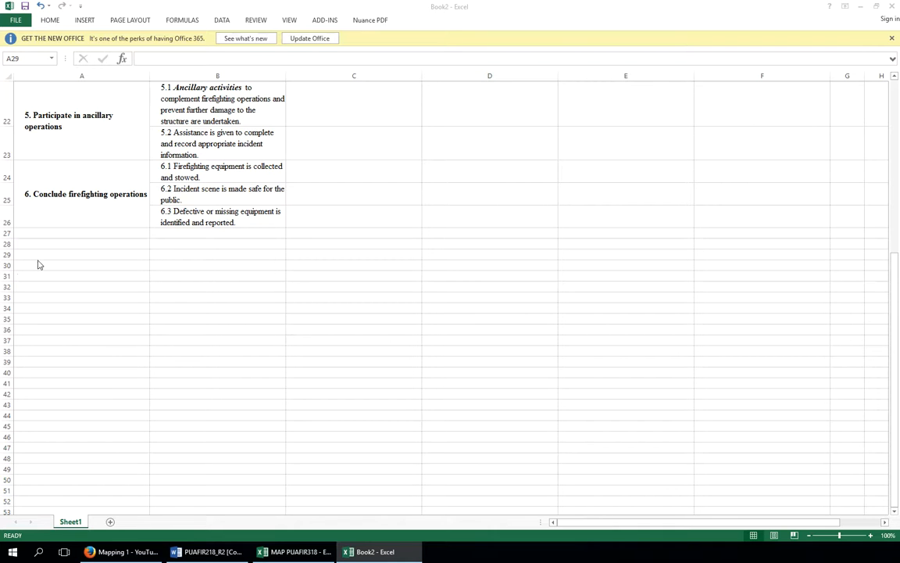
{"action": "left_click", "coordinate": [61, 254]}
{"action": "right_click", "coordinate": [63, 257]}
{"action": "left_click", "coordinate": [84, 305]}
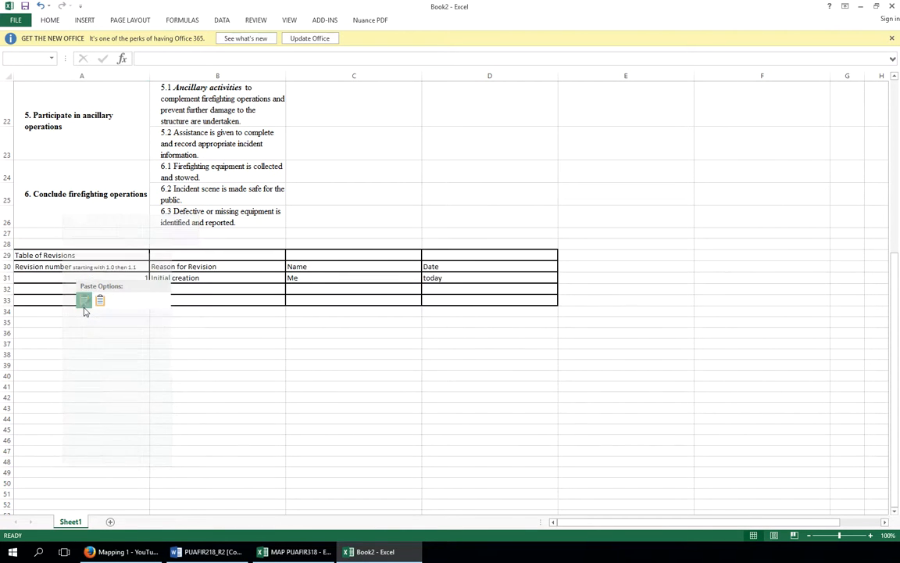
{"action": "left_click", "coordinate": [312, 311]}
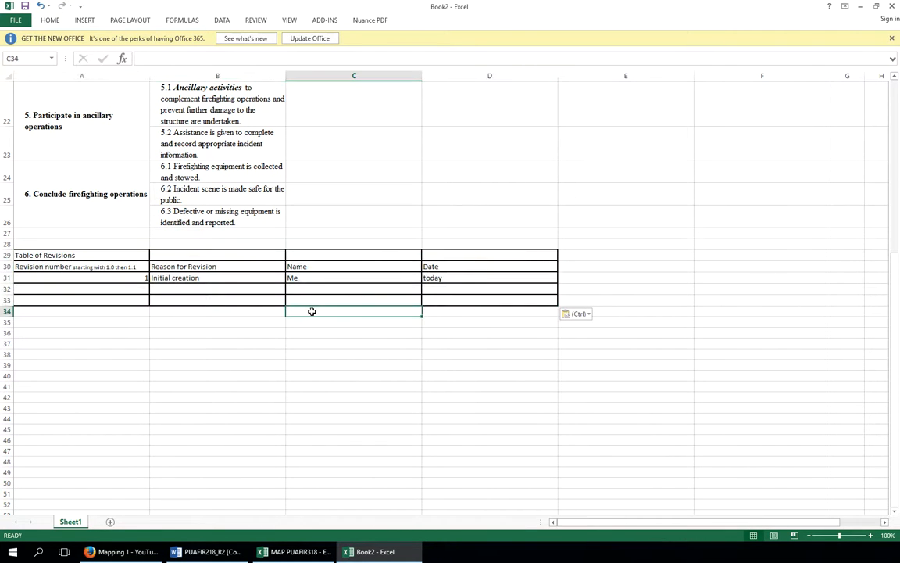
Format the whole of column A with the Text number category
{"action": "left_click", "coordinate": [129, 277]}
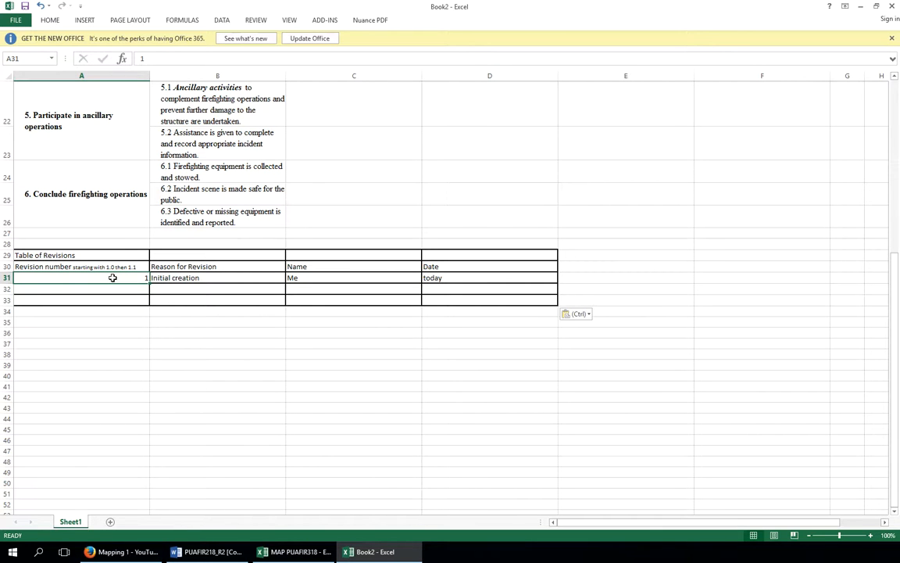
{"action": "left_click", "coordinate": [92, 72]}
{"action": "right_click", "coordinate": [92, 73]}
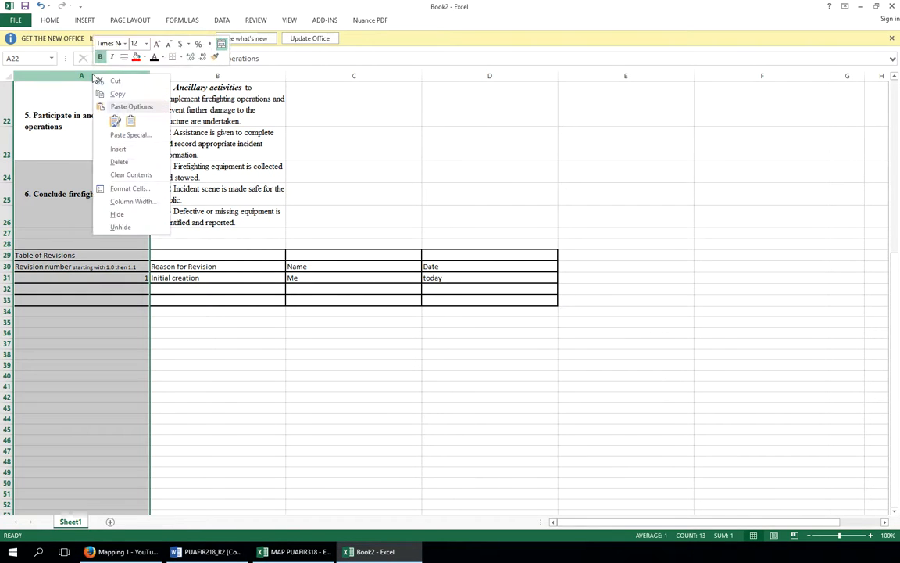
{"action": "left_click", "coordinate": [125, 188]}
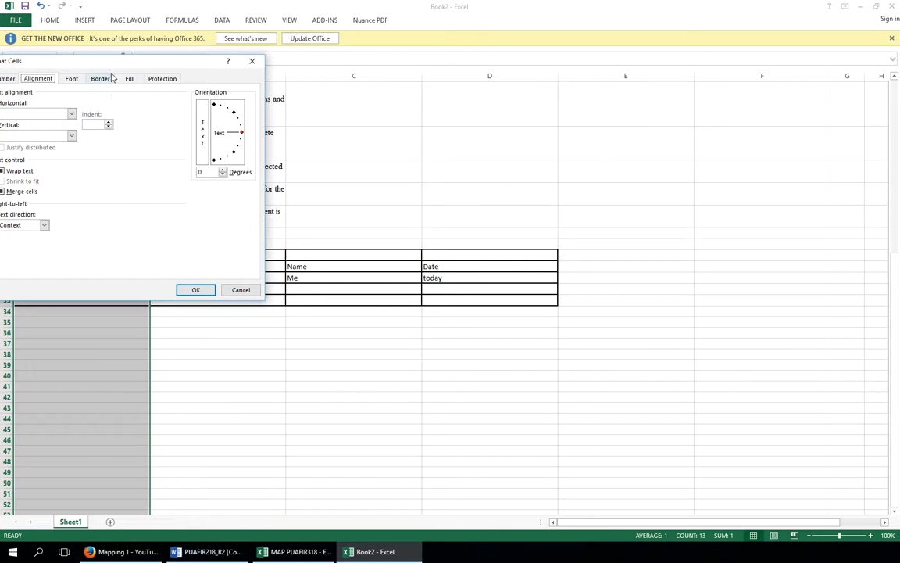
{"action": "left_click_drag", "start_coordinate": [110, 65], "coordinate": [388, 100]}
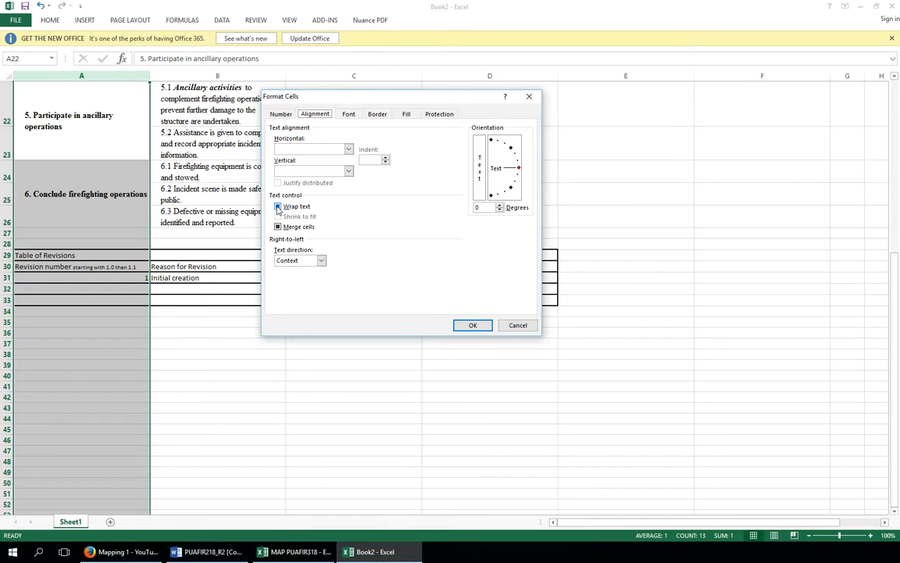
{"action": "left_click", "coordinate": [279, 113]}
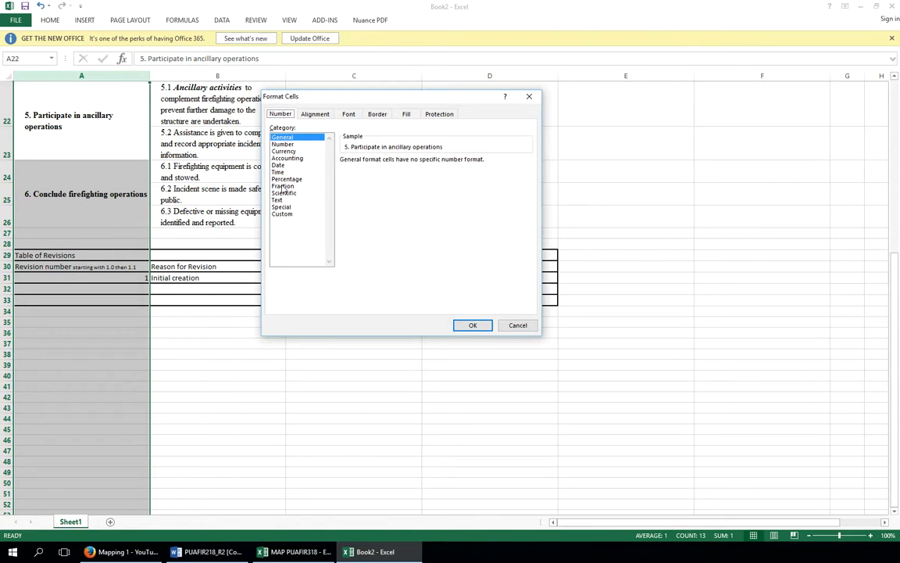
{"action": "left_click", "coordinate": [276, 200]}
{"action": "left_click", "coordinate": [470, 325]}
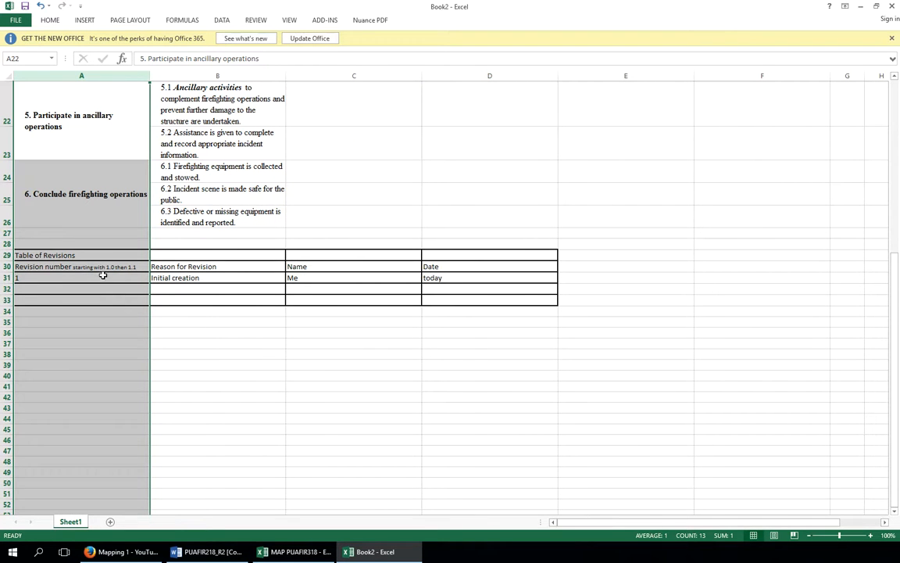
Enter 1.0 as the first revision number in cell A31 and centre it
{"action": "left_click", "coordinate": [63, 277]}
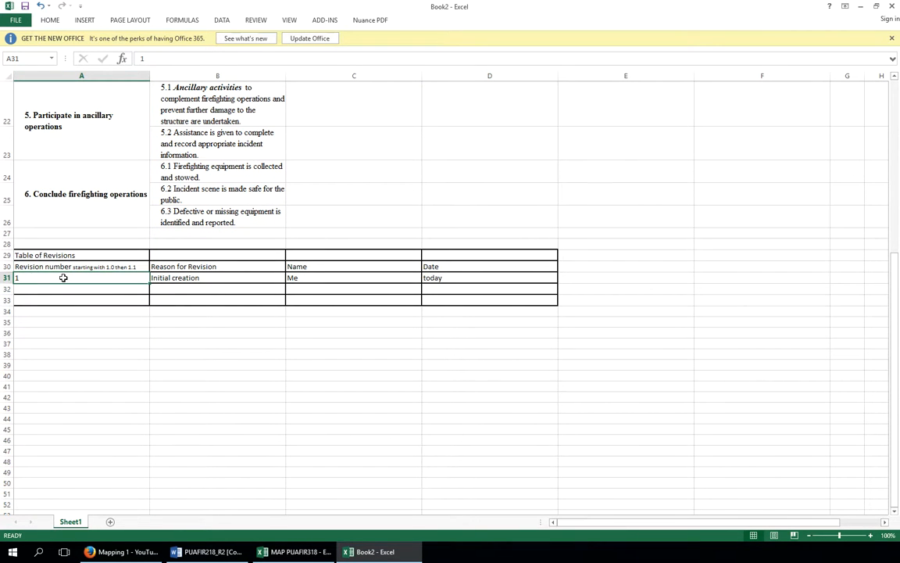
{"action": "type", "text": "1"}
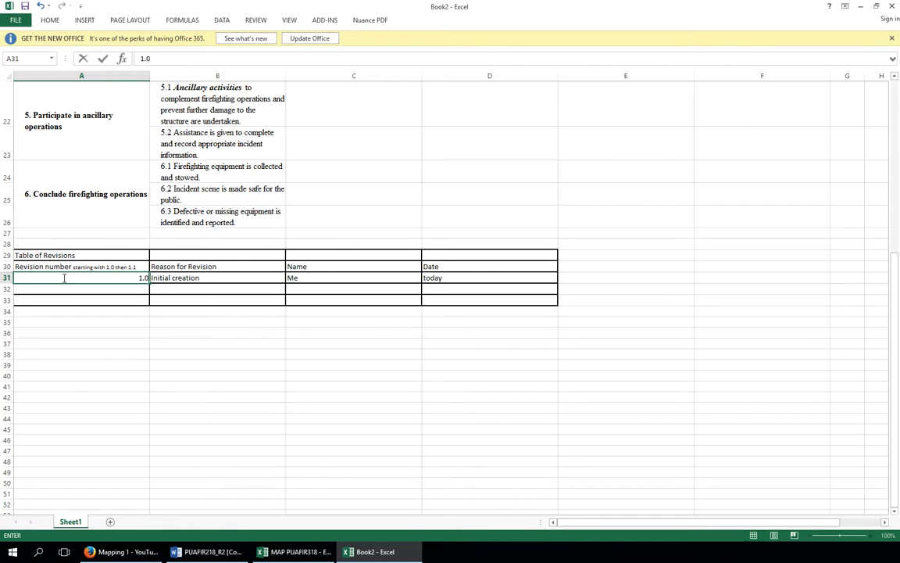
{"action": "type", "text": ".0"}
{"action": "left_click", "coordinate": [90, 295]}
{"action": "left_click", "coordinate": [81, 279]}
{"action": "right_click", "coordinate": [82, 280]}
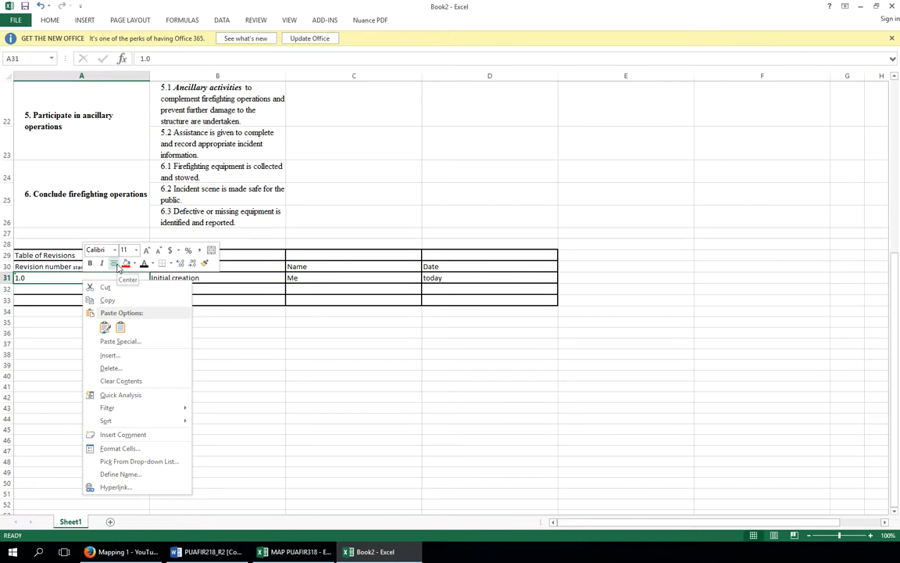
{"action": "left_click", "coordinate": [114, 264]}
{"action": "left_click", "coordinate": [114, 291]}
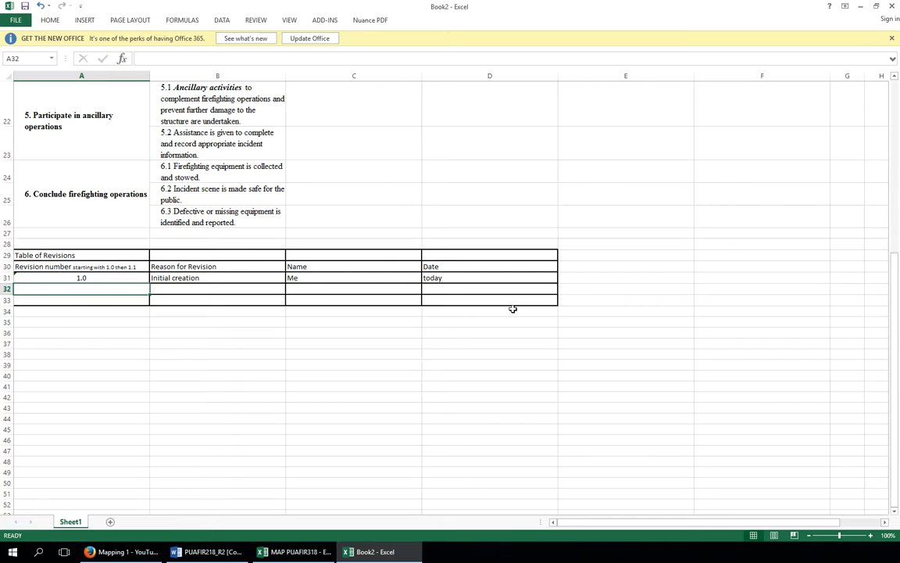
Merge cells A29 to D29 for the Table of Revisions title
{"action": "left_click_drag", "start_coordinate": [88, 255], "coordinate": [446, 254]}
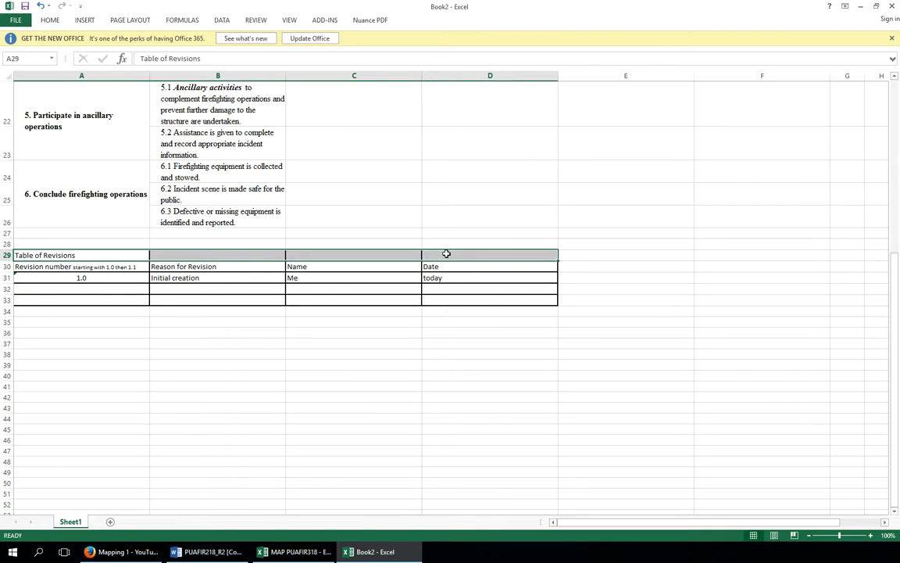
{"action": "right_click", "coordinate": [446, 254]}
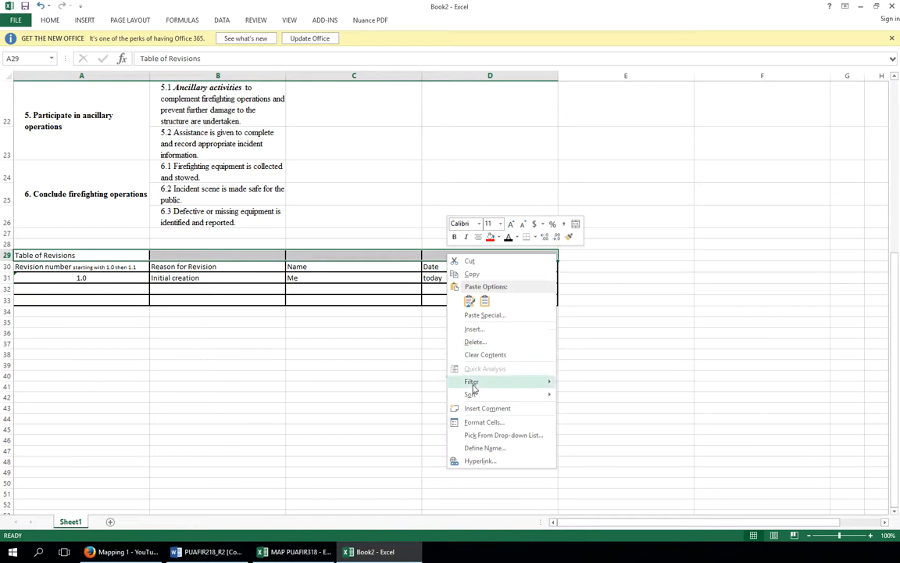
{"action": "left_click", "coordinate": [476, 425]}
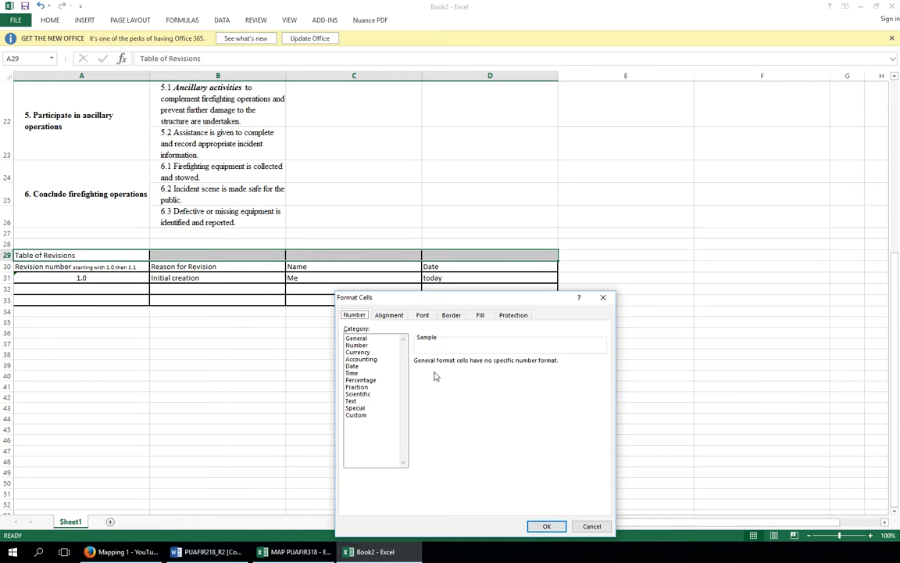
{"action": "left_click", "coordinate": [389, 316]}
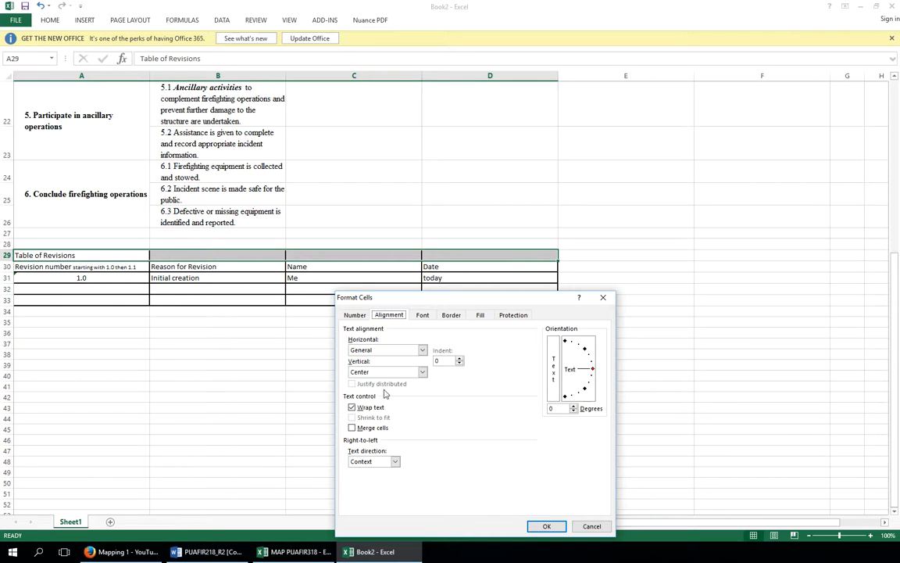
{"action": "left_click", "coordinate": [352, 427]}
{"action": "left_click", "coordinate": [546, 526]}
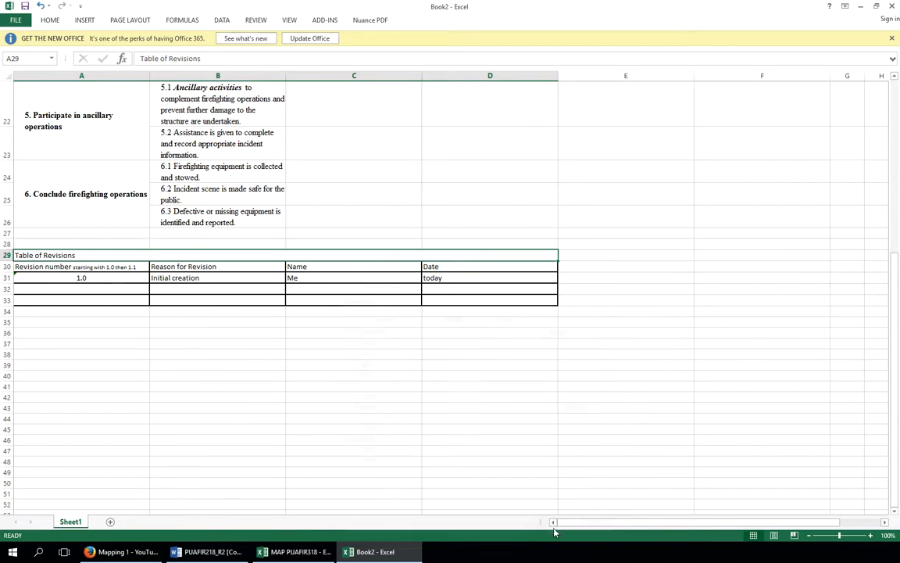
Fill the merged Table of Revisions title cell with blue
{"action": "right_click", "coordinate": [183, 258]}
{"action": "left_click", "coordinate": [235, 241]}
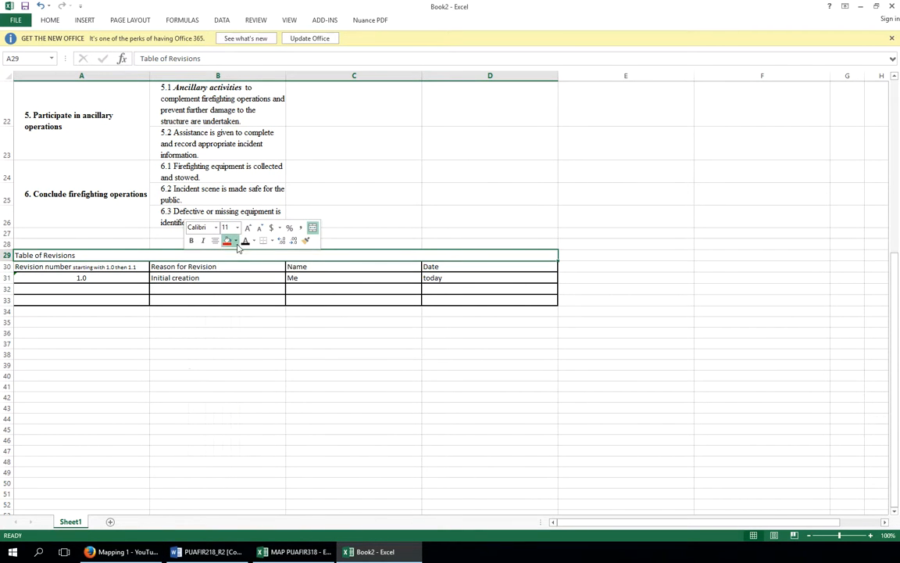
{"action": "left_click", "coordinate": [288, 326]}
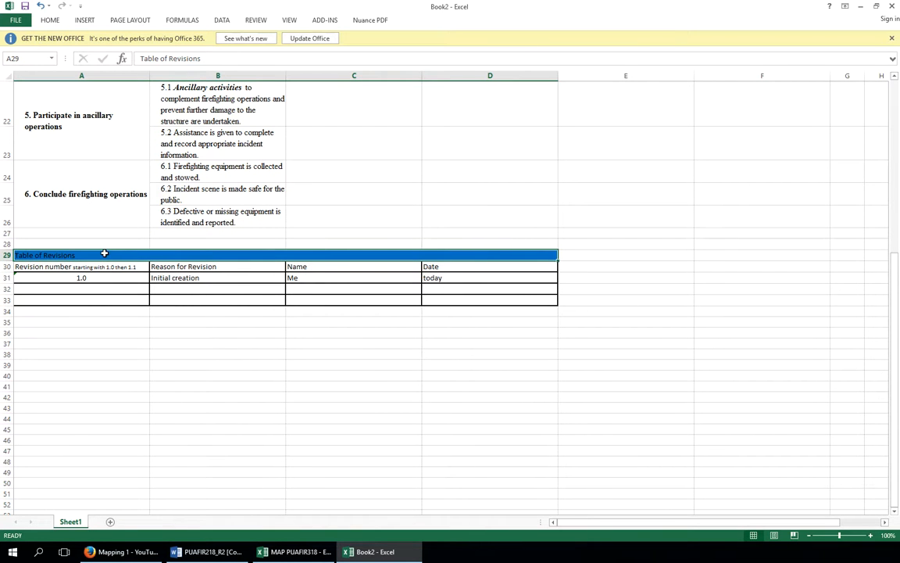
Format the title text as white, bold, 16-point and centred
{"action": "right_click", "coordinate": [104, 254]}
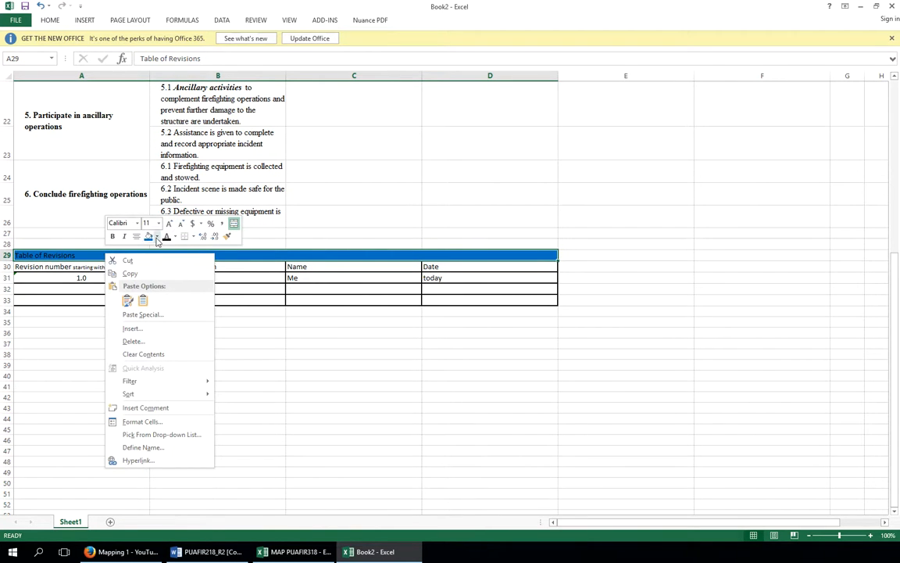
{"action": "left_click", "coordinate": [174, 236]}
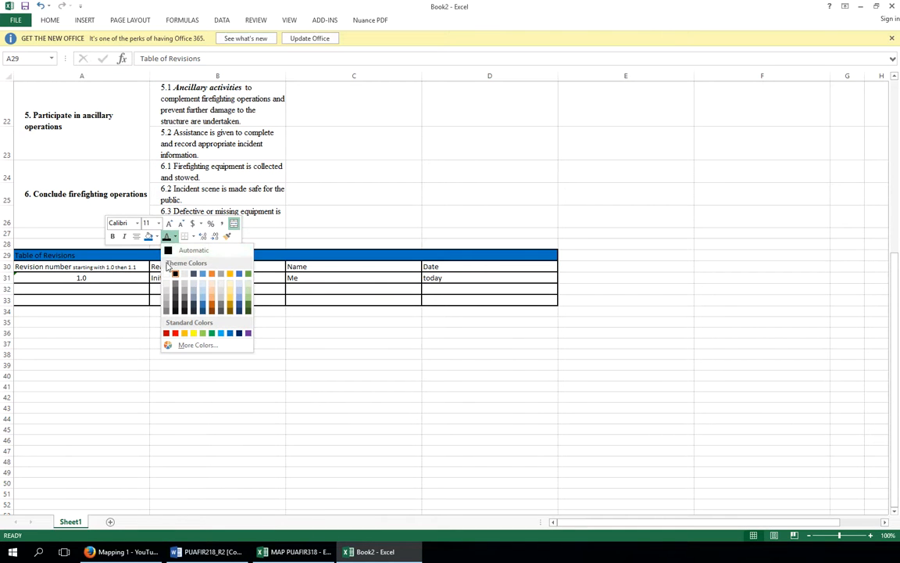
{"action": "left_click", "coordinate": [167, 273]}
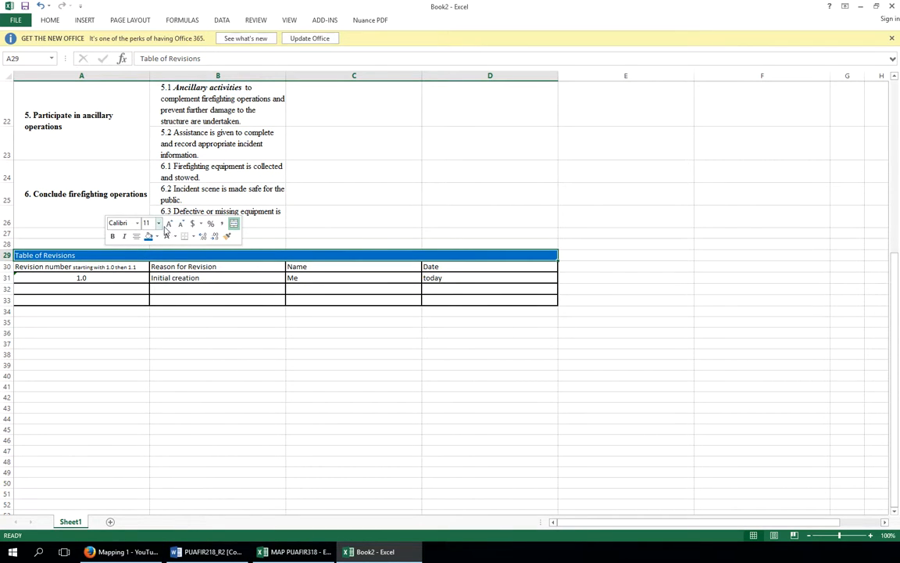
{"action": "left_click", "coordinate": [159, 223]}
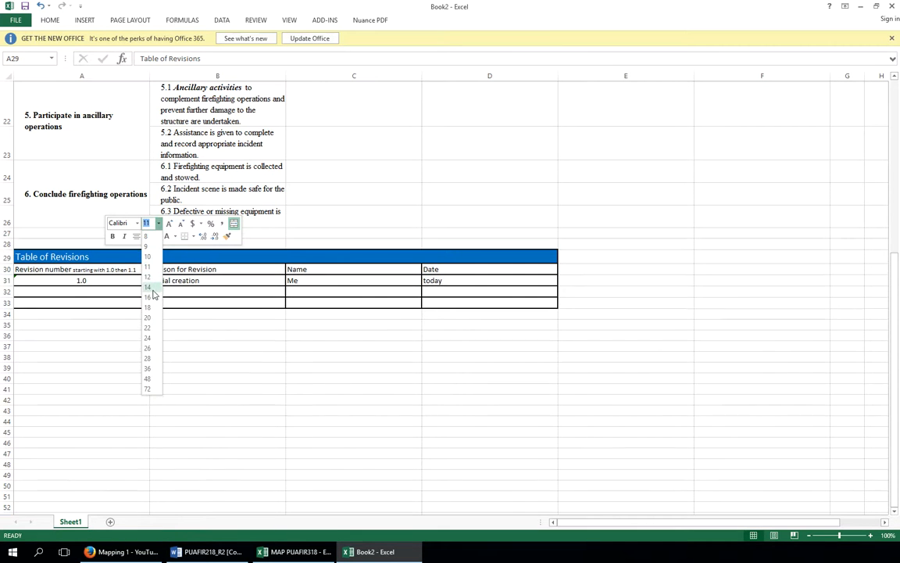
{"action": "left_click", "coordinate": [149, 297]}
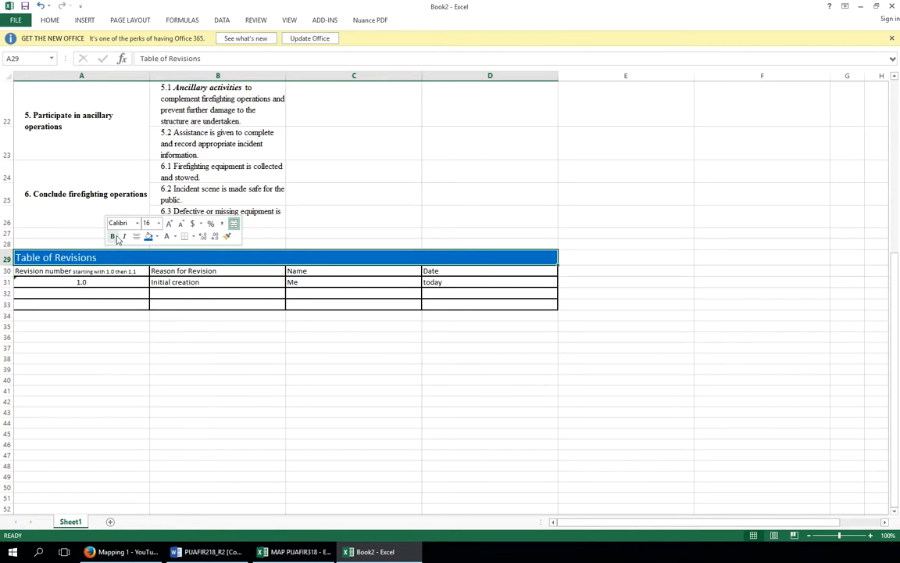
{"action": "left_click", "coordinate": [115, 236]}
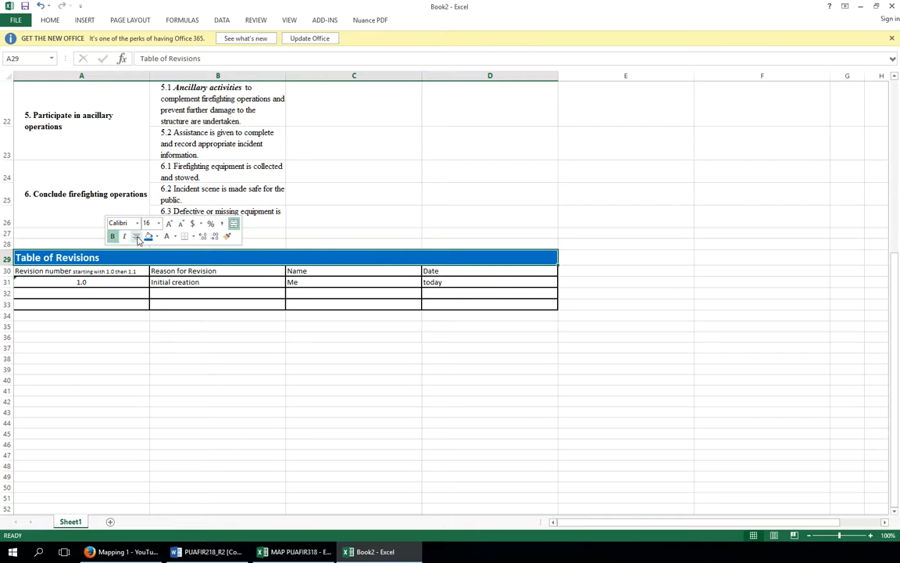
{"action": "left_click", "coordinate": [136, 236]}
{"action": "left_click", "coordinate": [253, 356]}
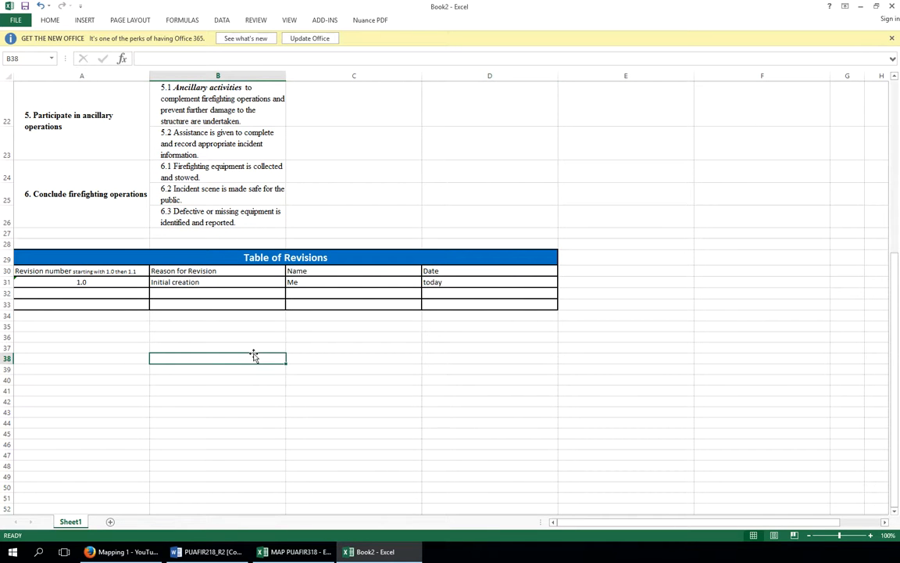
Add an outline border around the whole range A1 to E33
{"action": "scroll", "coordinate": [564, 291], "scroll_direction": "up", "scroll_amount": 1}
{"action": "scroll", "coordinate": [564, 291], "scroll_direction": "up", "scroll_amount": 4}
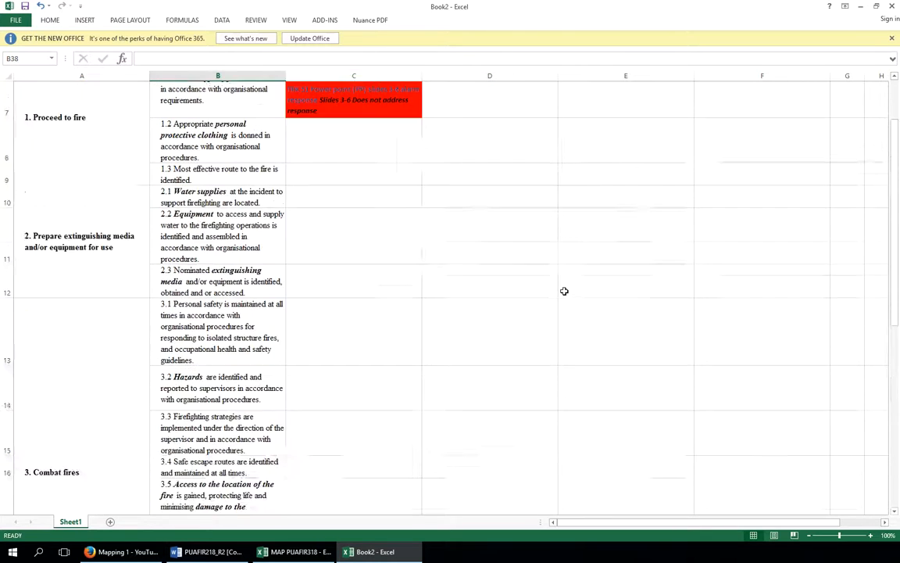
{"action": "scroll", "coordinate": [564, 291], "scroll_direction": "down", "scroll_amount": 5}
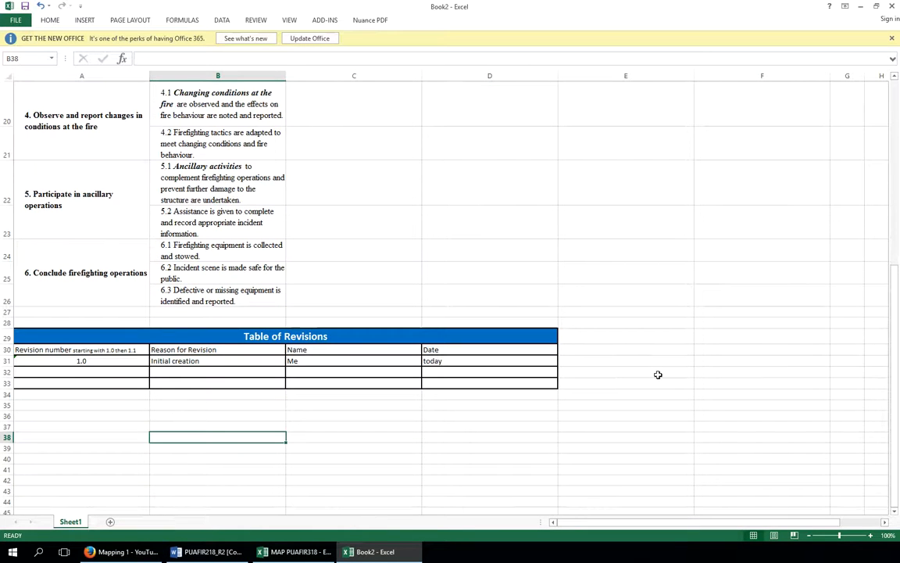
{"action": "mouse_move", "coordinate": [664, 386]}
{"action": "left_mouse_down"}
{"action": "mouse_move", "coordinate": [564, 187]}
{"action": "mouse_move", "coordinate": [465, 71]}
{"action": "mouse_move", "coordinate": [452, 42]}
{"action": "mouse_move", "coordinate": [460, 81]}
{"action": "left_mouse_up"}
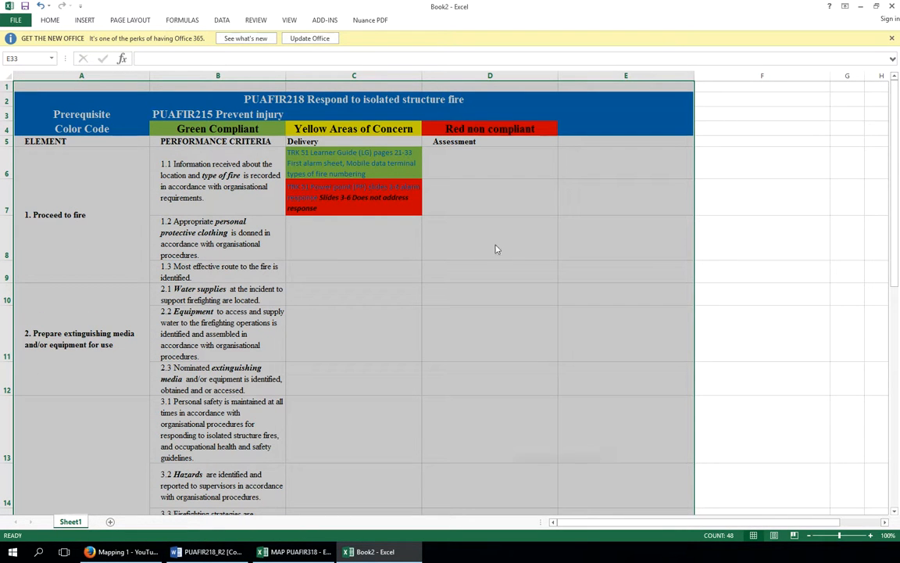
{"action": "right_click", "coordinate": [496, 246]}
{"action": "left_click", "coordinate": [563, 414]}
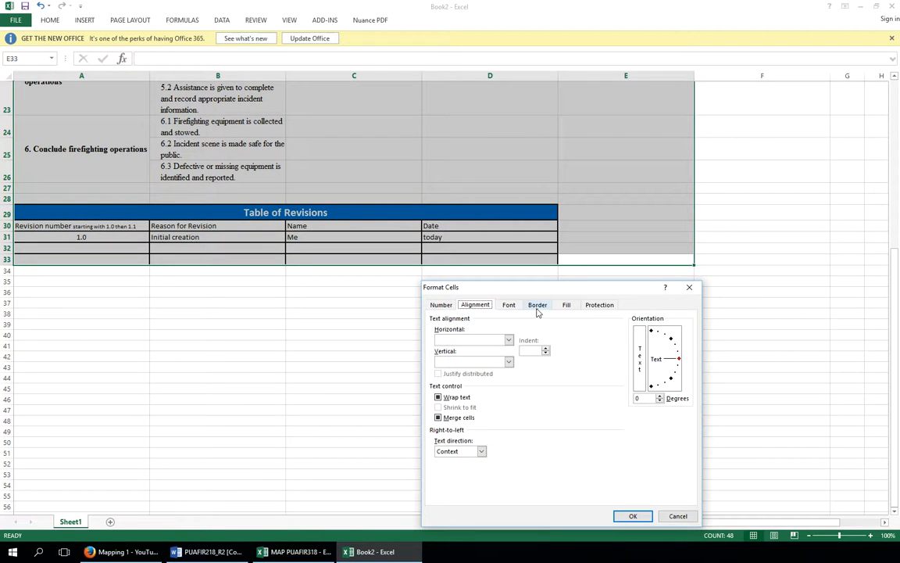
{"action": "left_click", "coordinate": [537, 307]}
{"action": "left_click", "coordinate": [570, 336]}
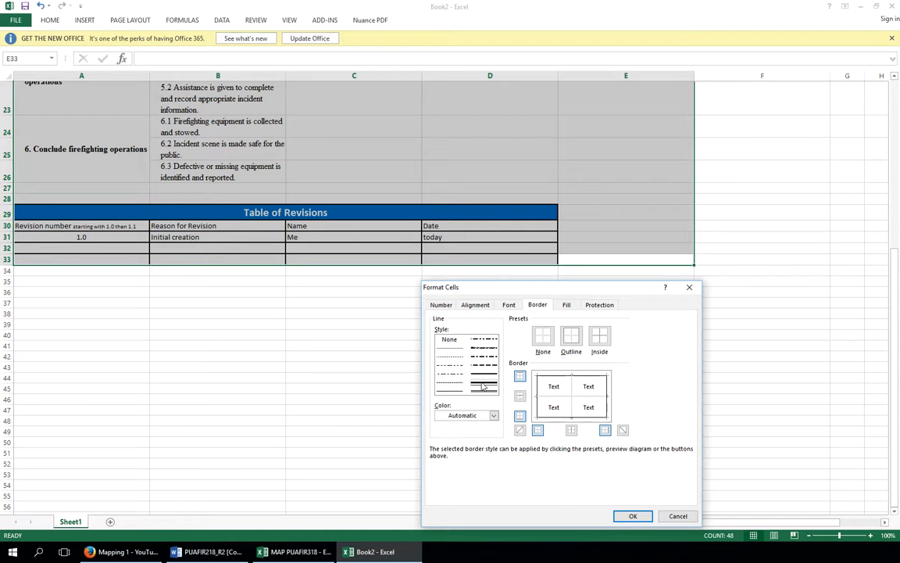
{"action": "left_click", "coordinate": [632, 516]}
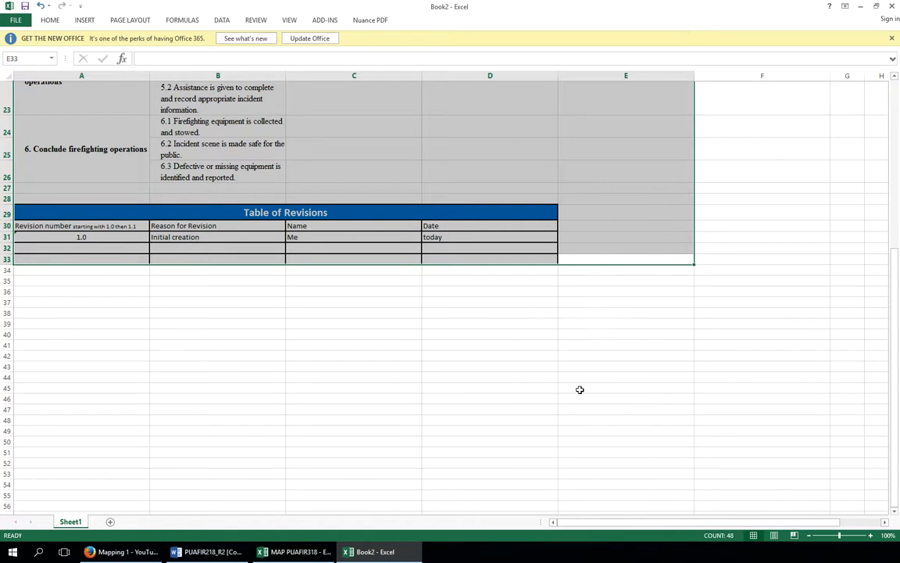
{"action": "left_click", "coordinate": [503, 333]}
Select the range A1 to E33 and set the page orientation to landscape
{"action": "scroll", "coordinate": [483, 136], "scroll_direction": "up", "scroll_amount": 4}
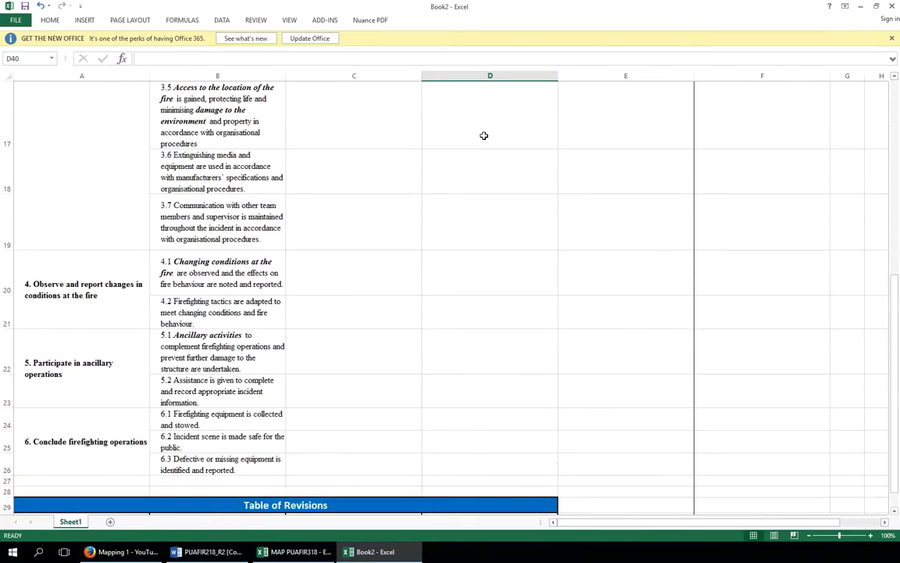
{"action": "scroll", "coordinate": [484, 136], "scroll_direction": "up", "scroll_amount": 4}
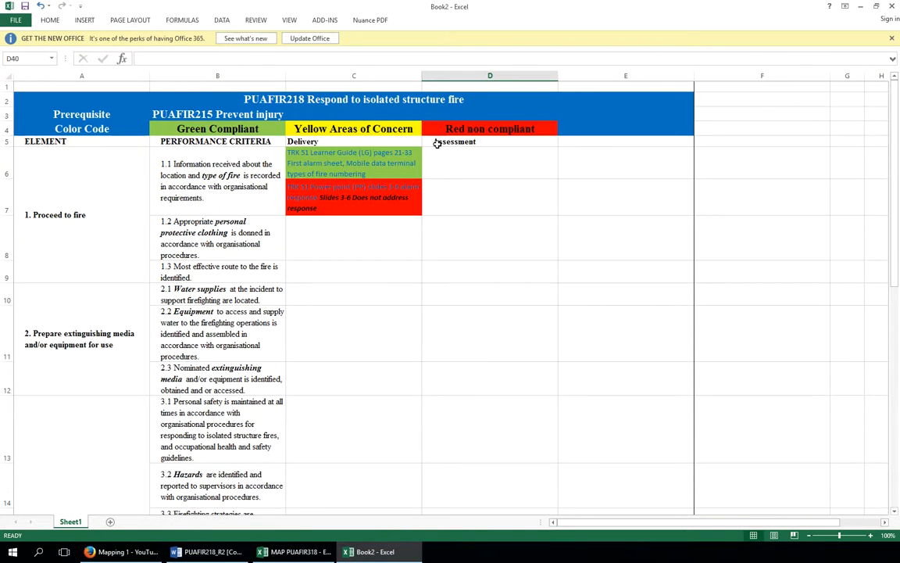
{"action": "scroll", "coordinate": [567, 283], "scroll_direction": "down", "scroll_amount": 6}
{"action": "scroll", "coordinate": [568, 282], "scroll_direction": "down", "scroll_amount": 1}
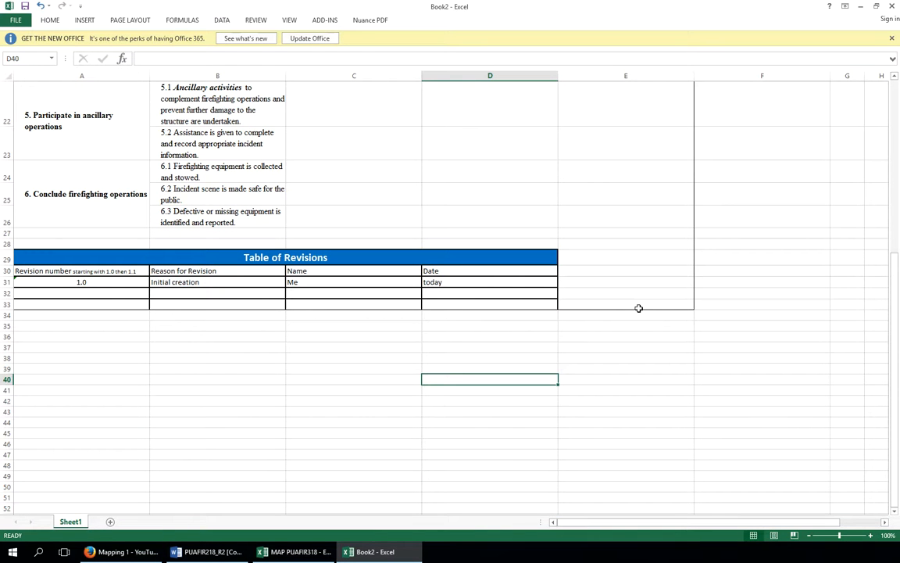
{"action": "left_click_drag", "start_coordinate": [644, 305], "coordinate": [263, 39]}
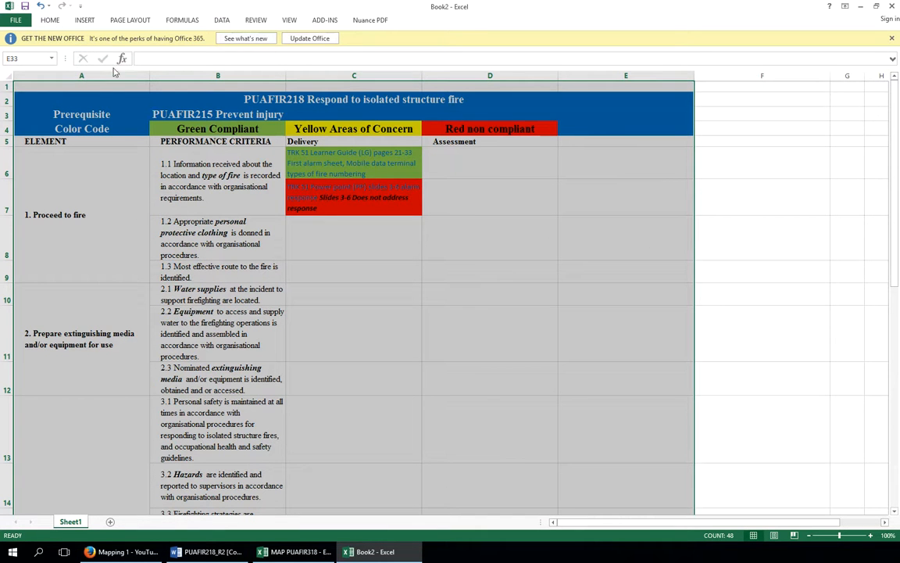
{"action": "left_click", "coordinate": [129, 21]}
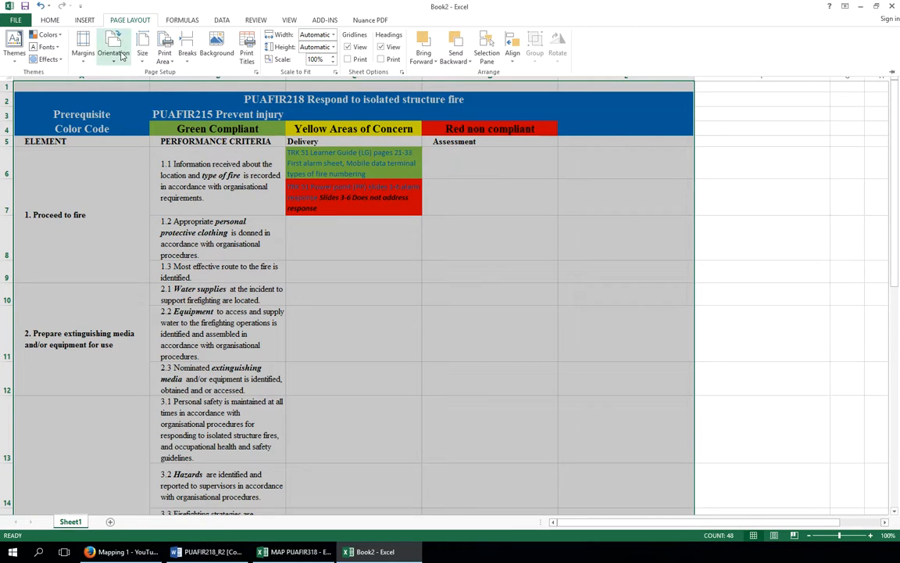
{"action": "left_click", "coordinate": [119, 54]}
{"action": "left_click", "coordinate": [125, 99]}
Choose a paper size and scale the printout width to fit 1 page
{"action": "left_click", "coordinate": [143, 53]}
{"action": "left_click", "coordinate": [180, 104]}
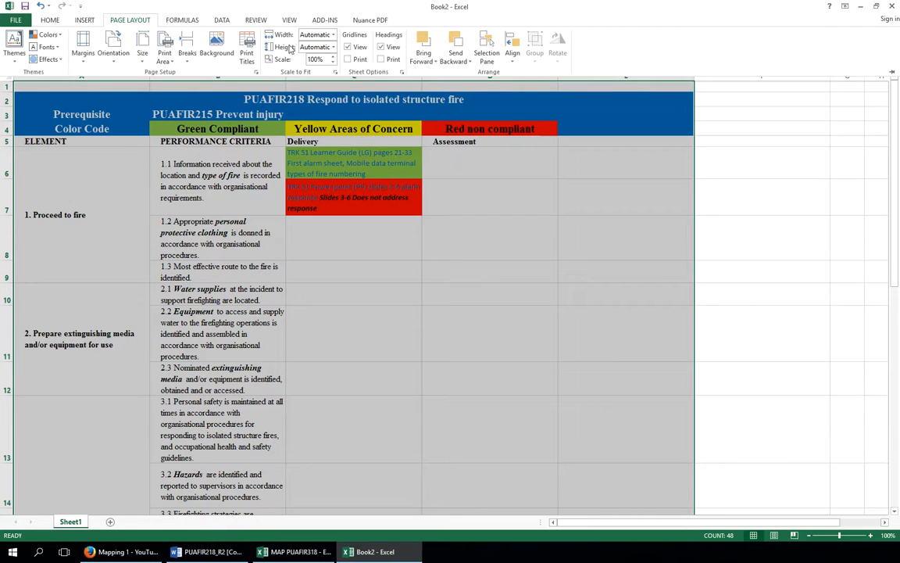
{"action": "left_click", "coordinate": [334, 35]}
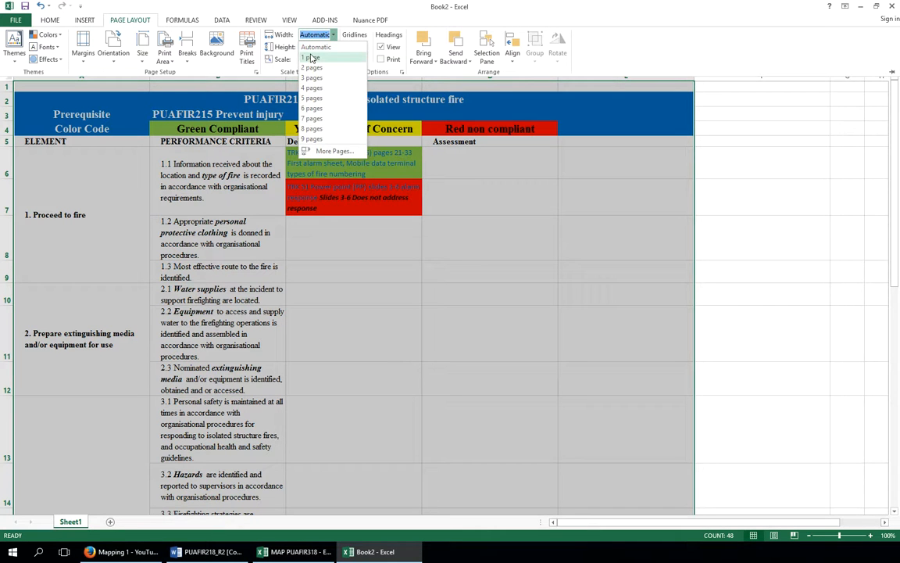
{"action": "left_click", "coordinate": [312, 57]}
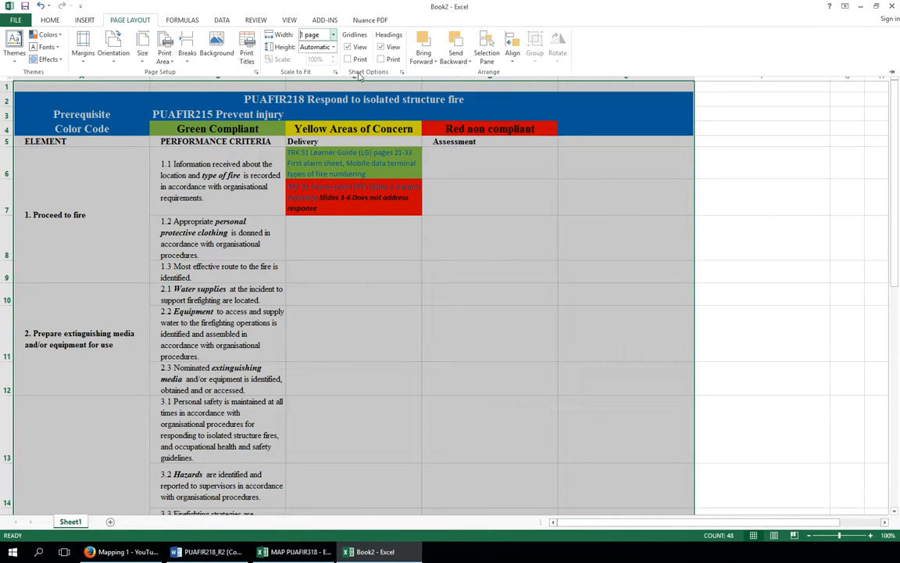
{"action": "left_click", "coordinate": [348, 60]}
{"action": "left_click", "coordinate": [456, 254]}
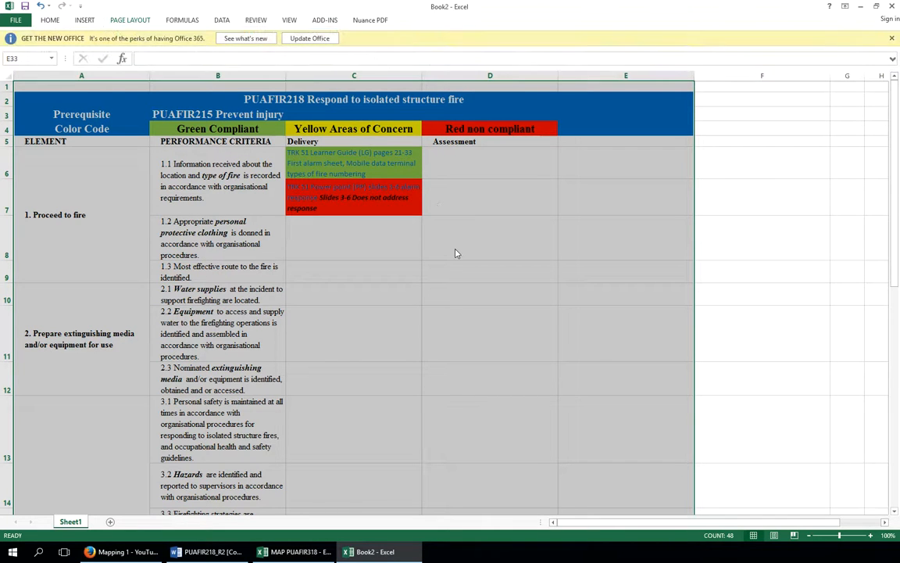
Preview the printout of the mapping sheet
{"action": "left_click", "coordinate": [743, 296]}
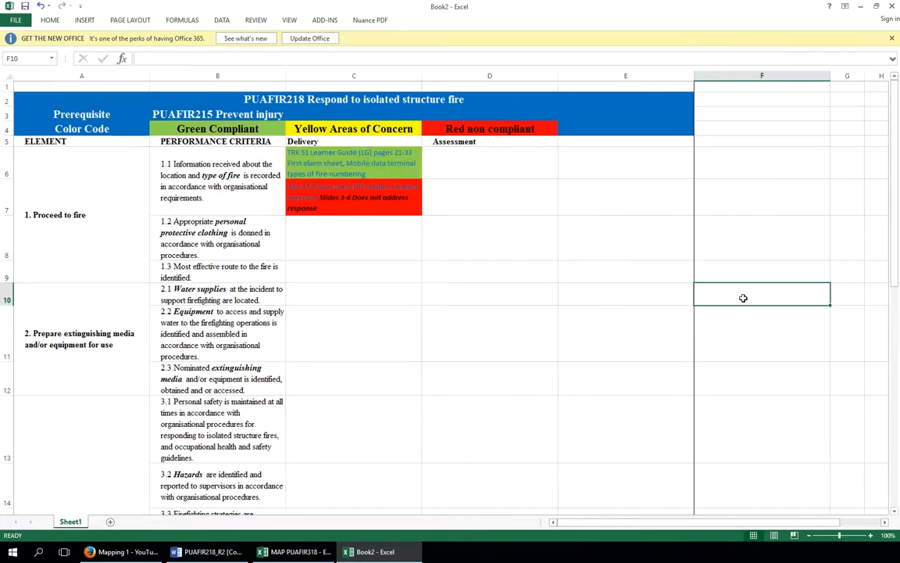
{"action": "left_click", "coordinate": [17, 20]}
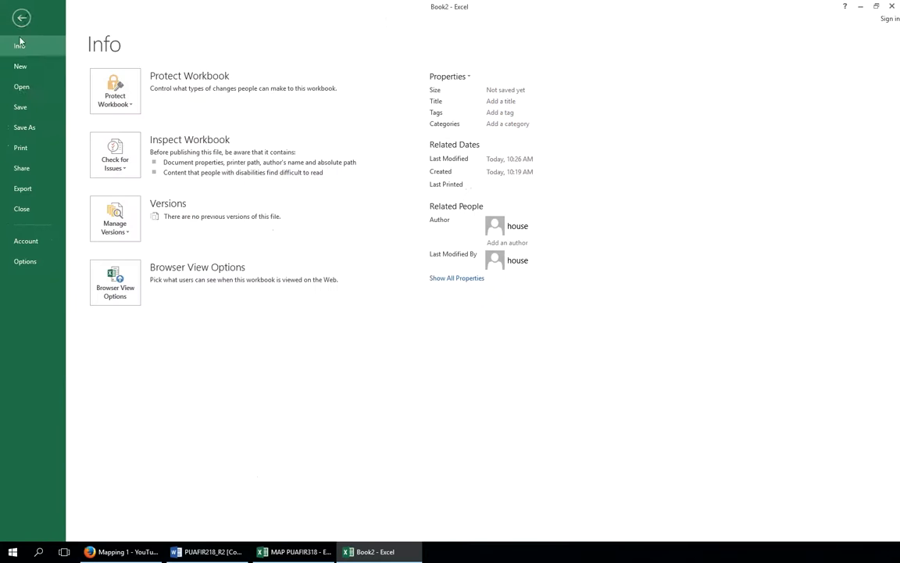
{"action": "left_click", "coordinate": [24, 147]}
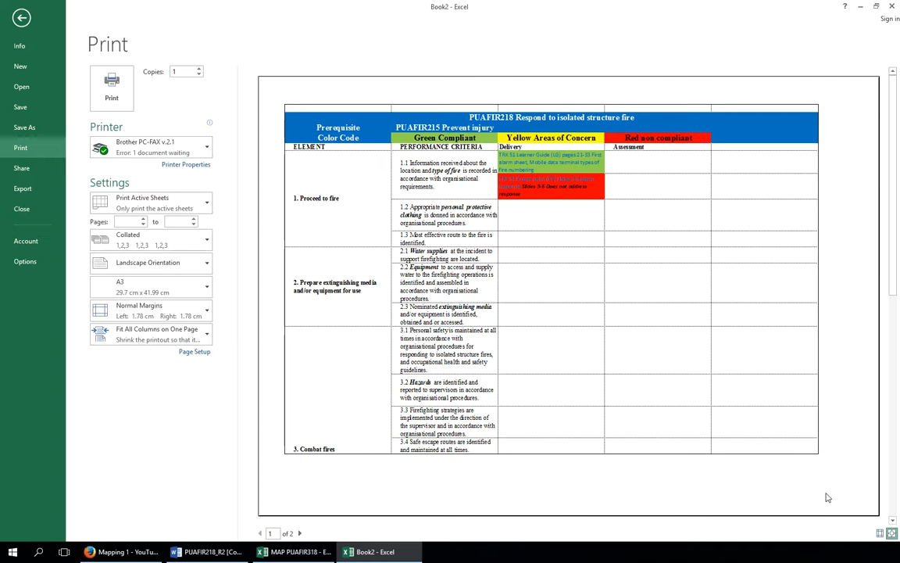
{"action": "left_click", "coordinate": [22, 19]}
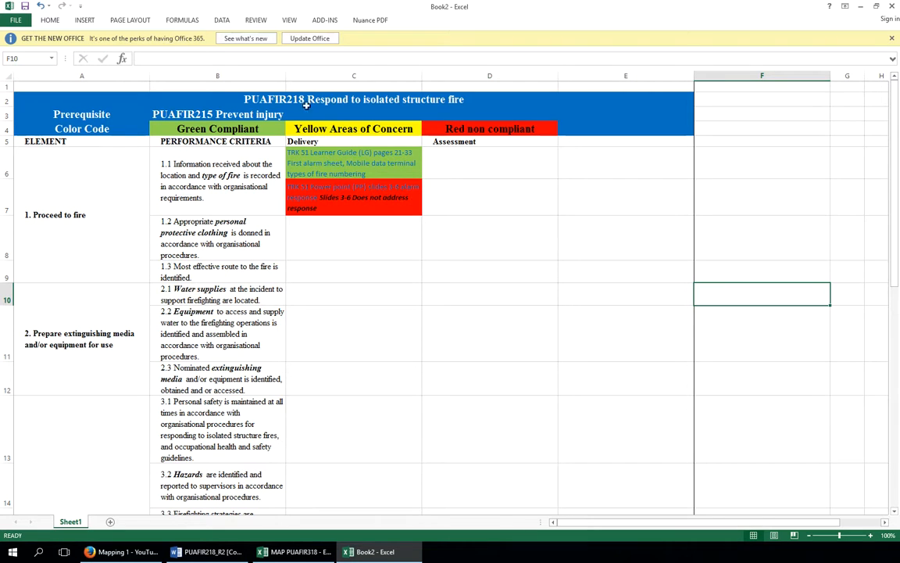
In Page Layout view, add a footer with MAP PUAFIR218 in the left section and a page number on the right
{"action": "left_click", "coordinate": [289, 20]}
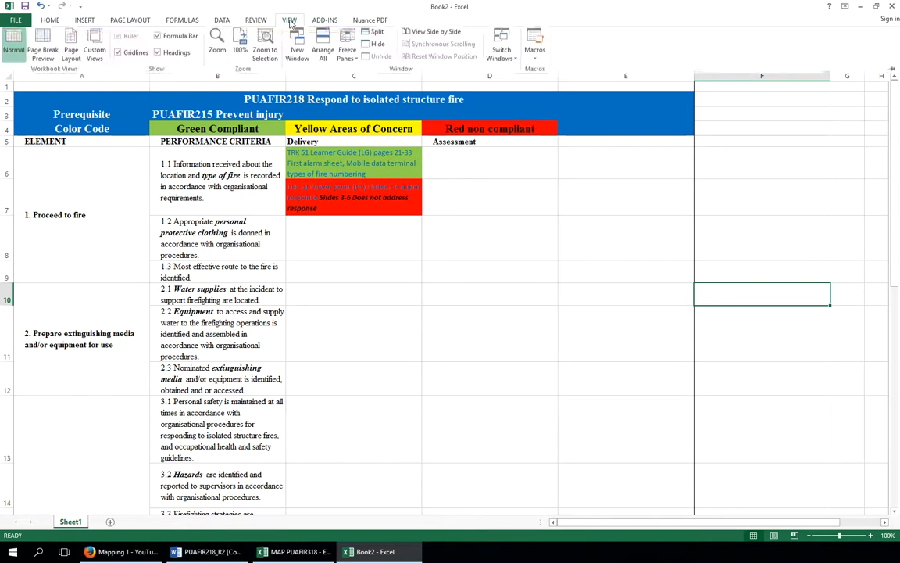
{"action": "left_click", "coordinate": [42, 47]}
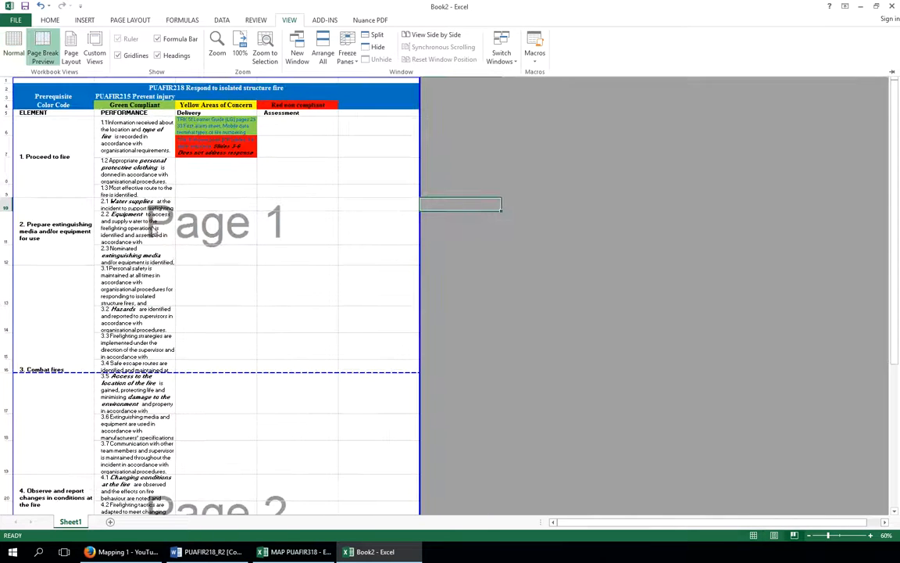
{"action": "left_click", "coordinate": [70, 53]}
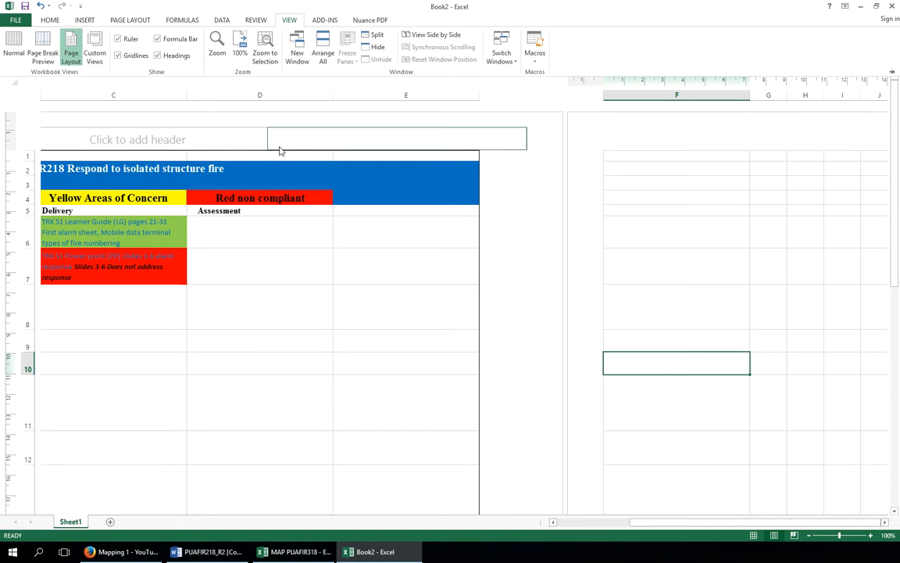
{"action": "left_click", "coordinate": [552, 522]}
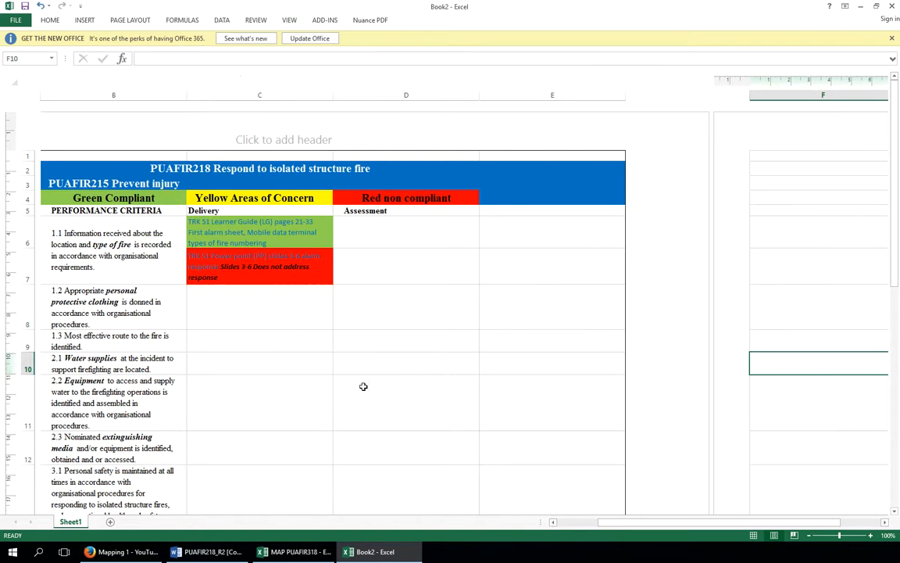
{"action": "scroll", "coordinate": [322, 386], "scroll_direction": "down", "scroll_amount": 6}
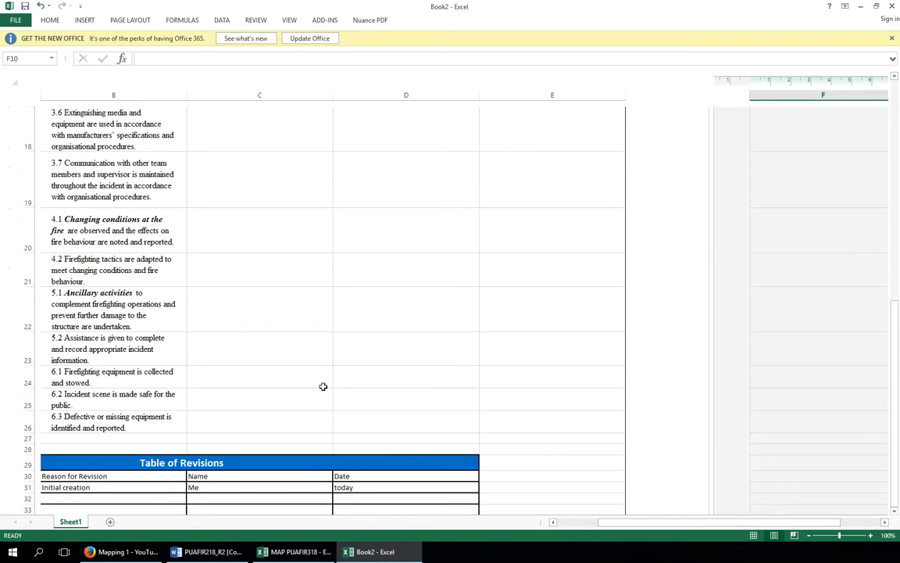
{"action": "scroll", "coordinate": [323, 386], "scroll_direction": "up", "scroll_amount": 3}
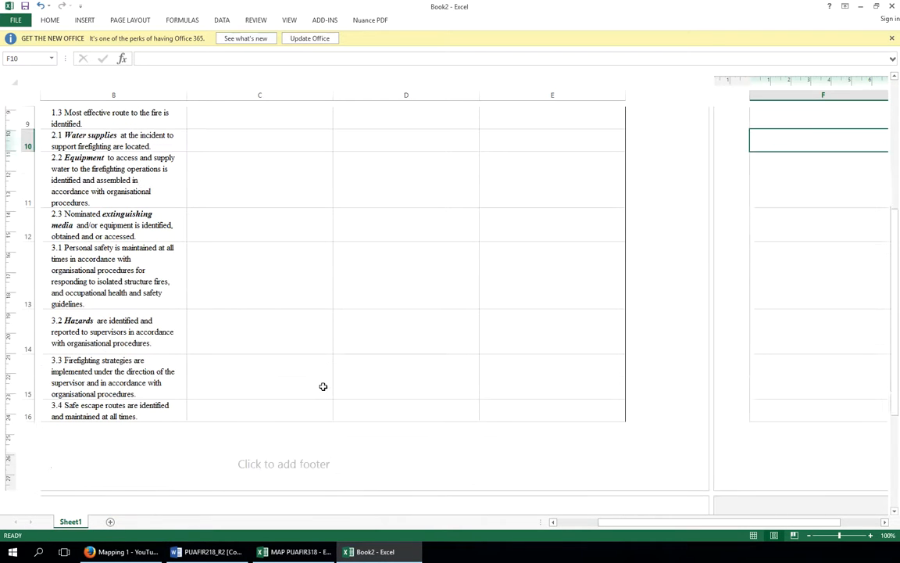
{"action": "left_click", "coordinate": [274, 464]}
{"action": "left_click", "coordinate": [119, 465]}
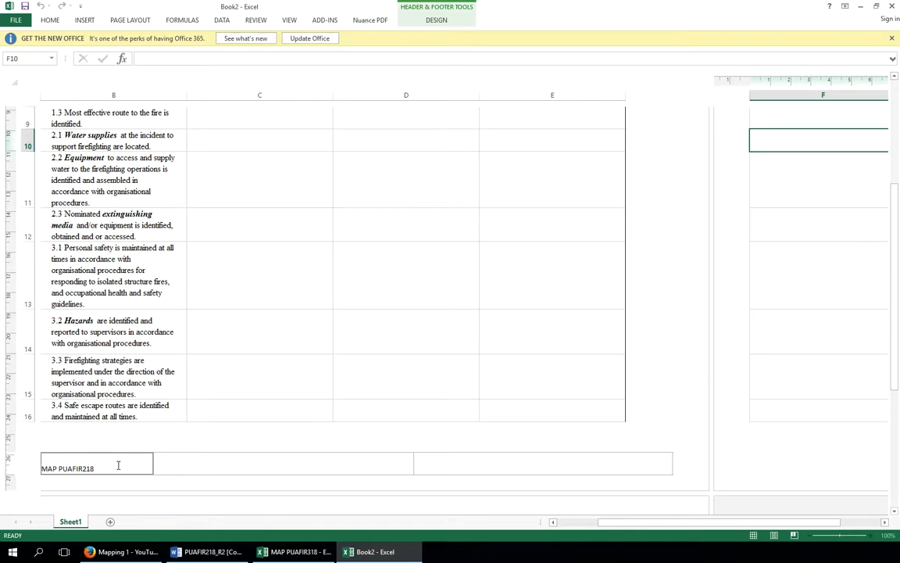
{"action": "left_click", "coordinate": [524, 468]}
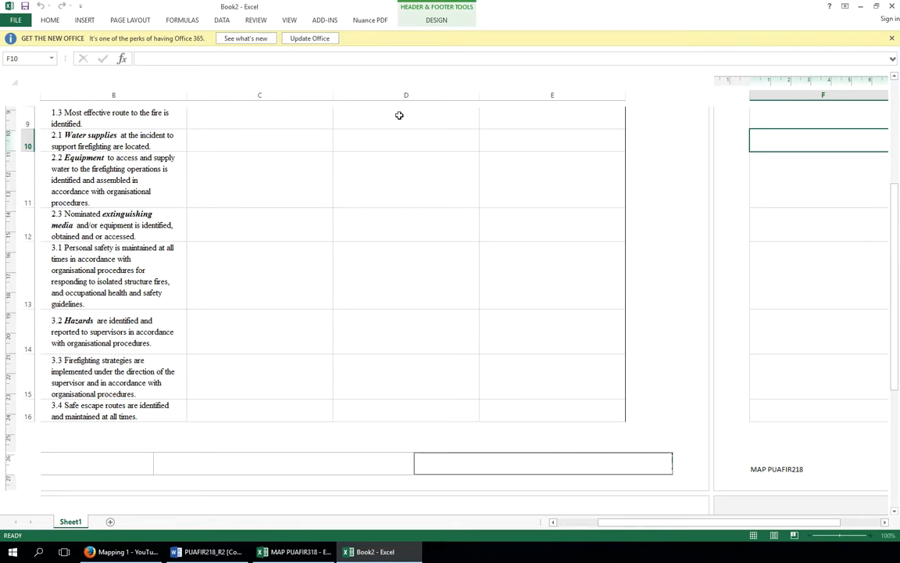
{"action": "left_click", "coordinate": [440, 20]}
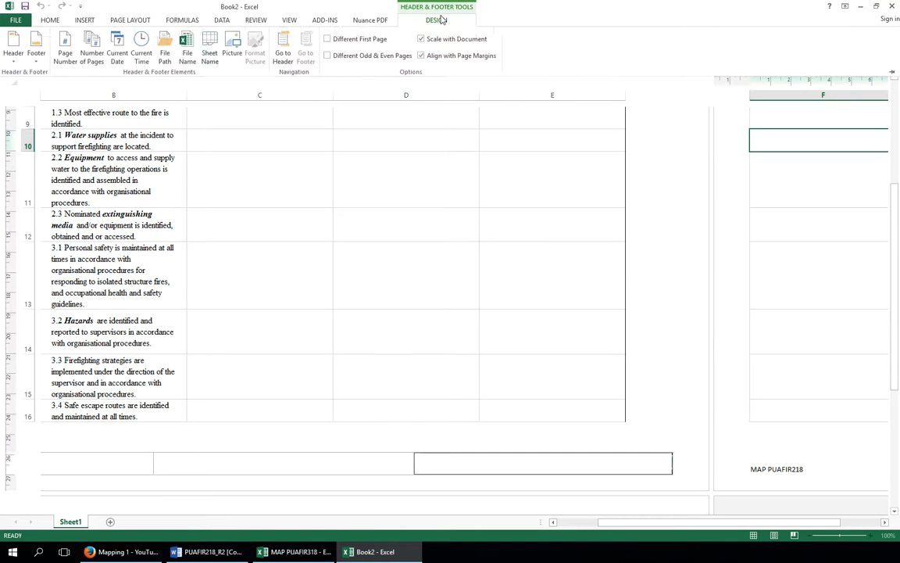
{"action": "left_click", "coordinate": [65, 53]}
Try to save the workbook in Documents as MAP PUAFIR318, replacing the existing file
{"action": "left_click", "coordinate": [25, 6]}
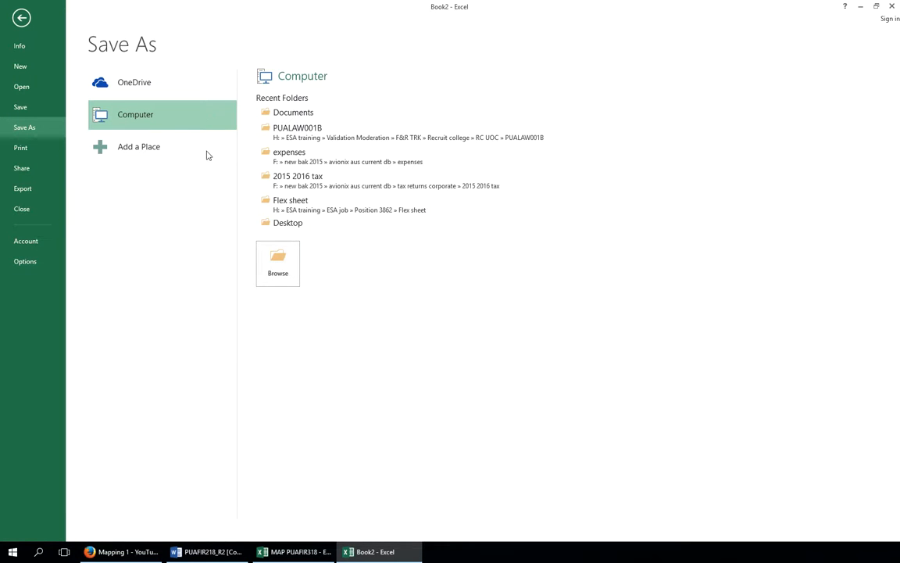
{"action": "left_click", "coordinate": [275, 267]}
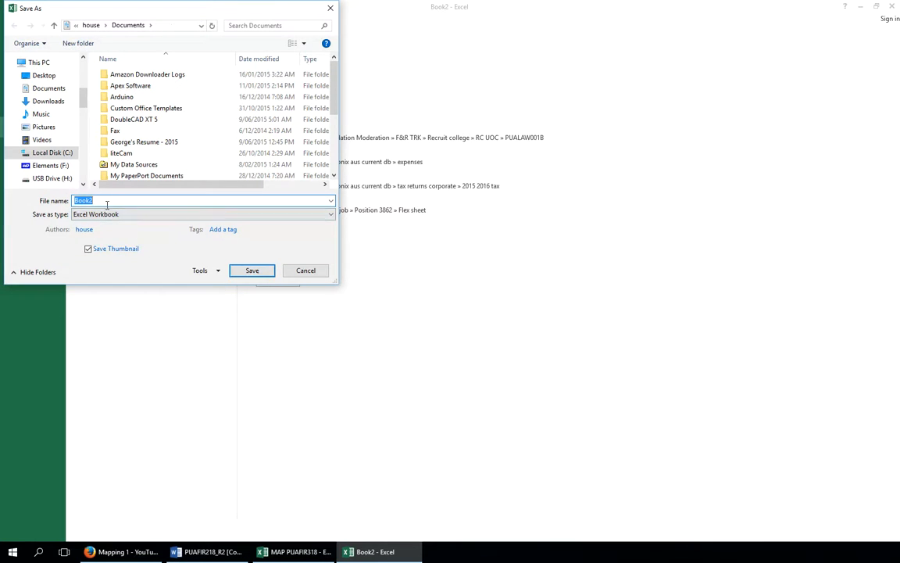
{"action": "left_click", "coordinate": [103, 201]}
{"action": "double_click", "coordinate": [103, 200]}
{"action": "type", "text": "MA"}
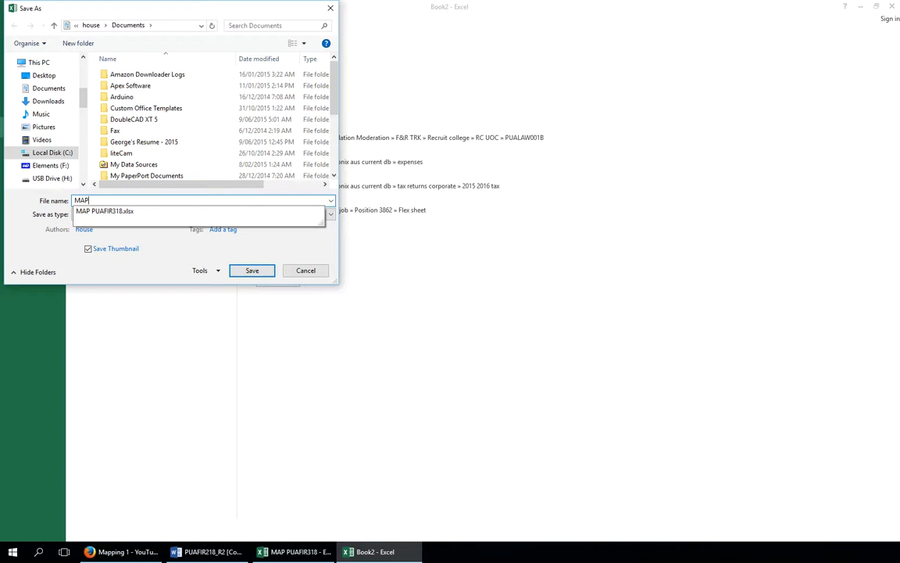
{"action": "type", "text": "P"}
{"action": "left_click", "coordinate": [106, 211]}
{"action": "left_click", "coordinate": [250, 271]}
{"action": "left_click", "coordinate": [480, 279]}
{"action": "left_click", "coordinate": [451, 298]}
{"action": "left_click", "coordinate": [252, 270]}
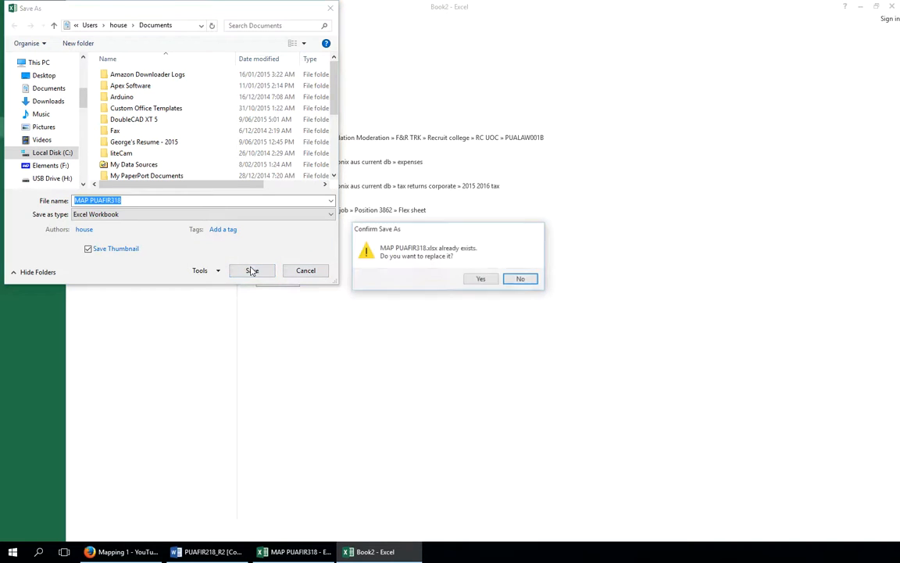
{"action": "left_click", "coordinate": [483, 279]}
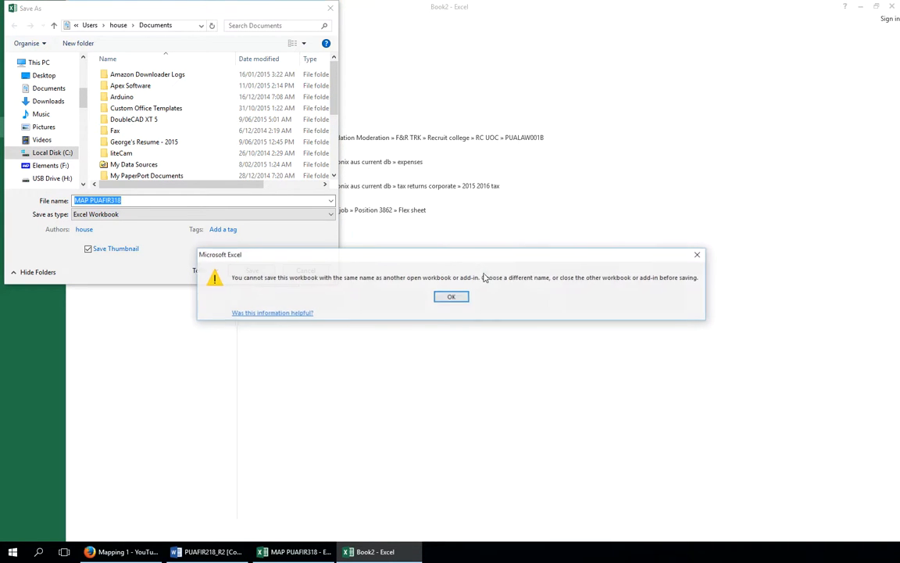
{"action": "left_click", "coordinate": [451, 296]}
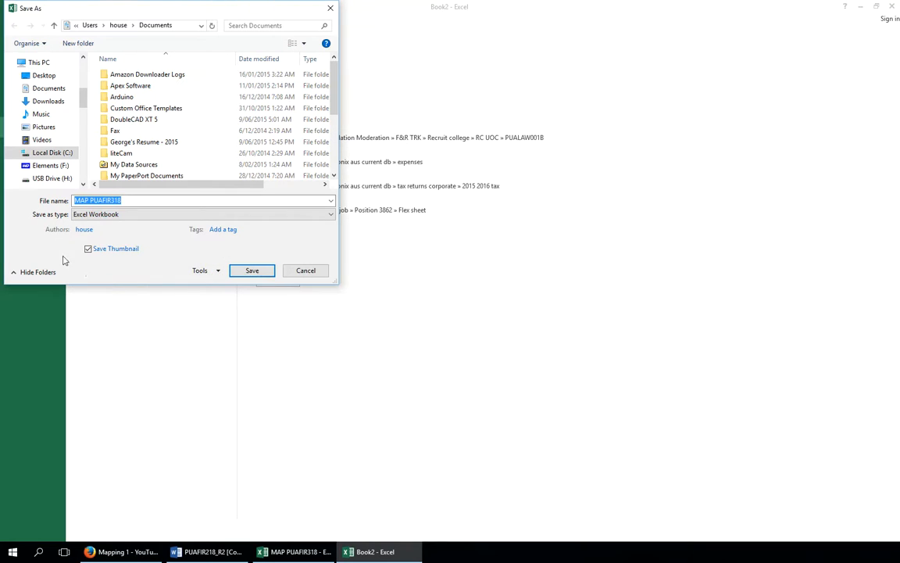
Save the workbook in Documents as MAP PUAFIR318 2
{"action": "left_click", "coordinate": [129, 200]}
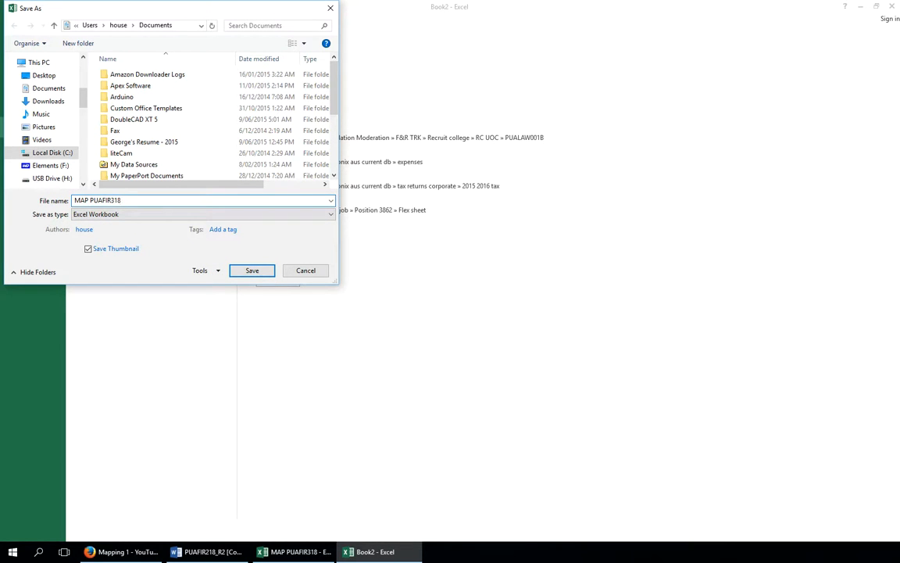
{"action": "left_click", "coordinate": [254, 271]}
{"action": "left_click", "coordinate": [356, 261]}
Switch the sheet back to Normal view and preview the printout with its footer
{"action": "scroll", "coordinate": [356, 262], "scroll_direction": "up", "scroll_amount": 3}
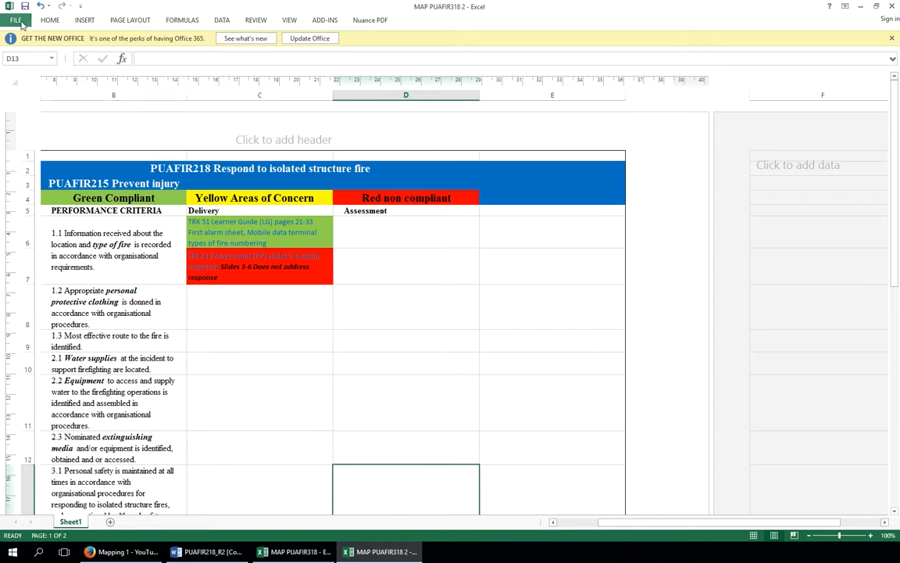
{"action": "left_click", "coordinate": [293, 22]}
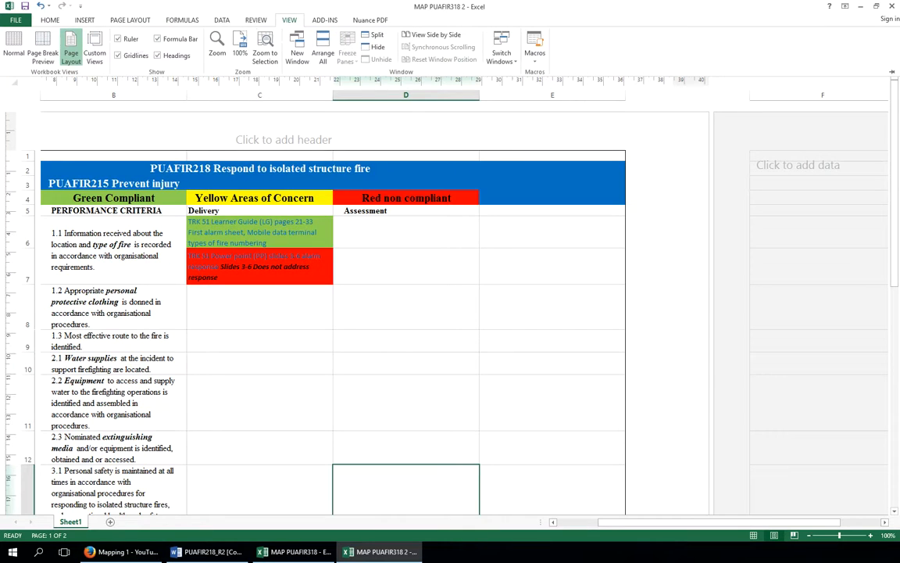
{"action": "left_click", "coordinate": [13, 48]}
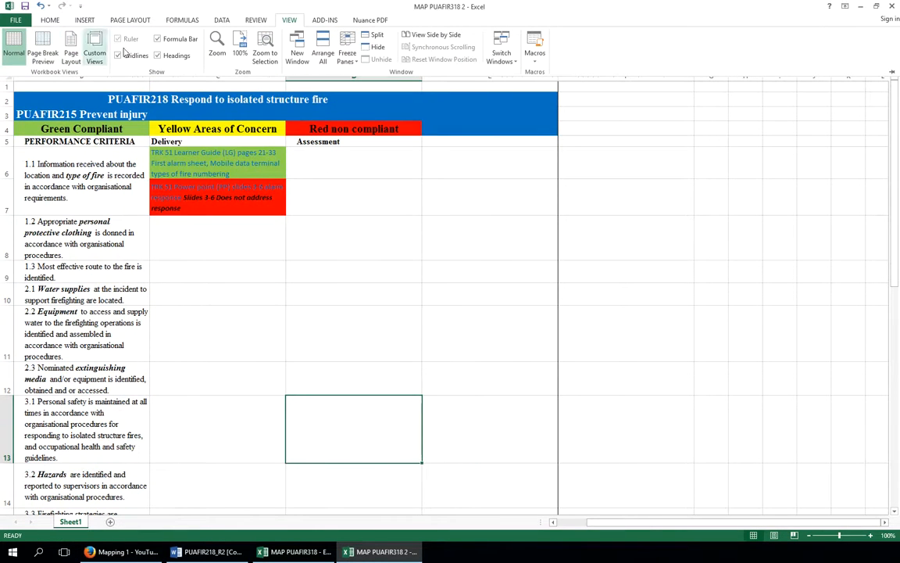
{"action": "left_click", "coordinate": [15, 20]}
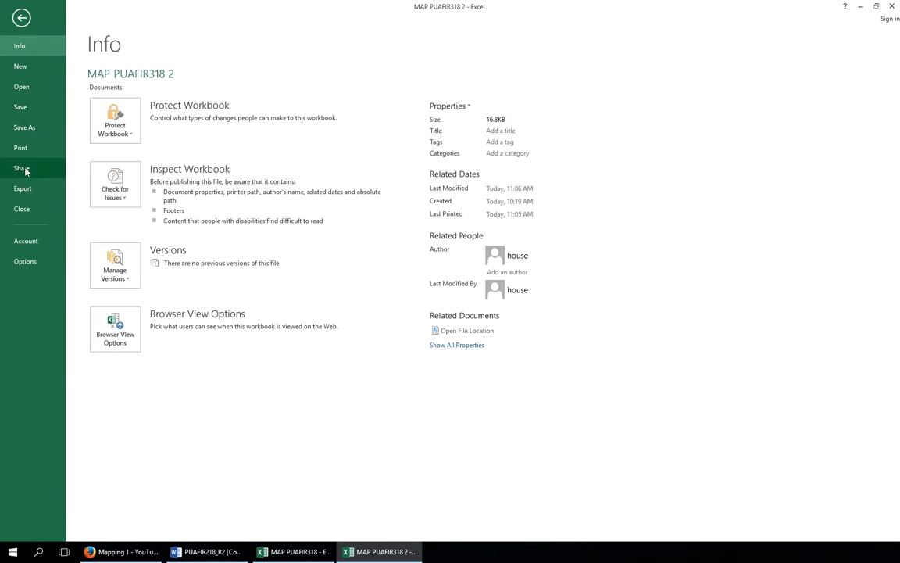
{"action": "left_click", "coordinate": [24, 154]}
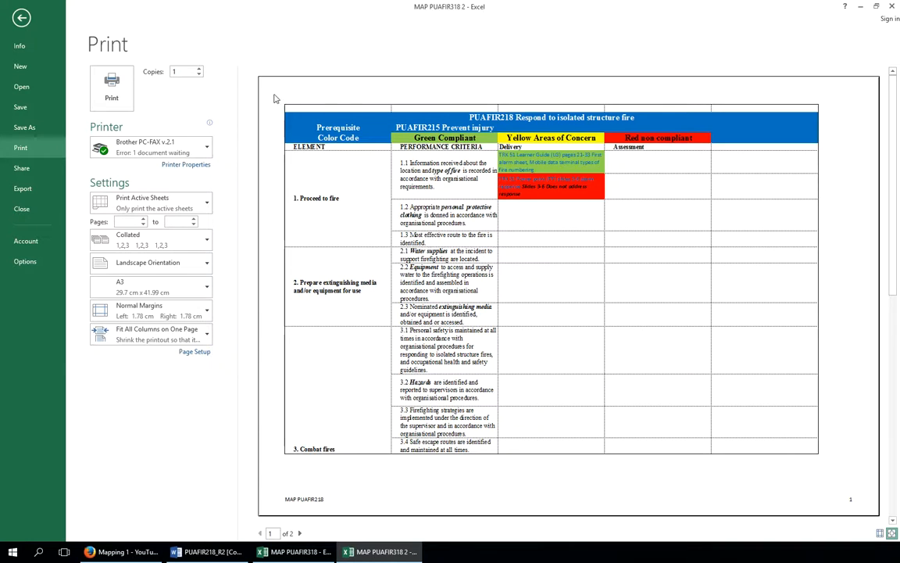
{"action": "left_click", "coordinate": [21, 16]}
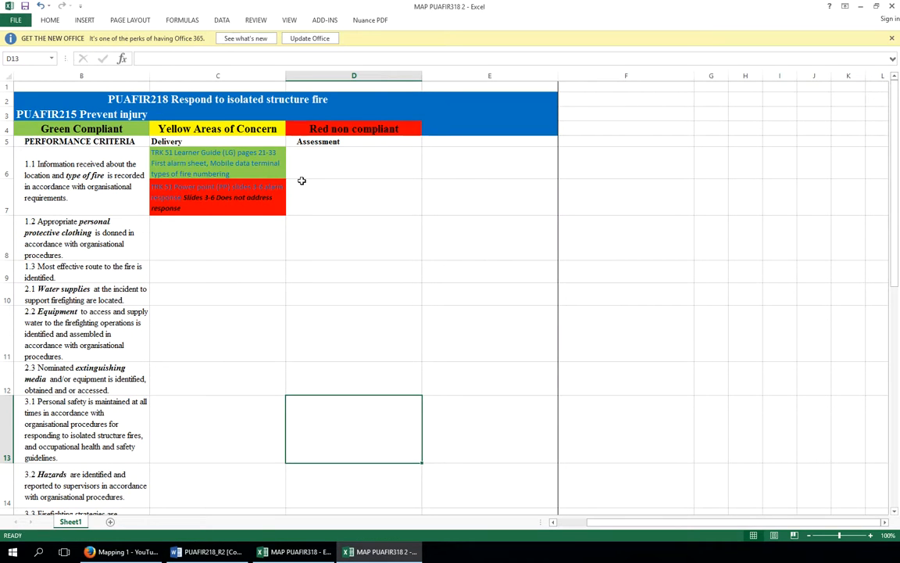
Merge cells B35 to F35 below the revisions table
{"action": "scroll", "coordinate": [453, 263], "scroll_direction": "down", "scroll_amount": 8}
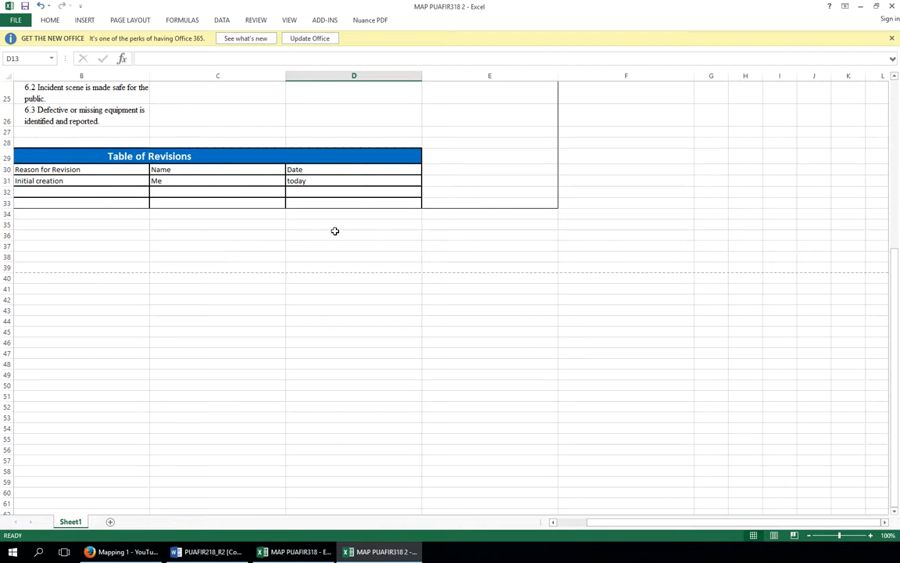
{"action": "left_click_drag", "start_coordinate": [43, 225], "coordinate": [576, 225]}
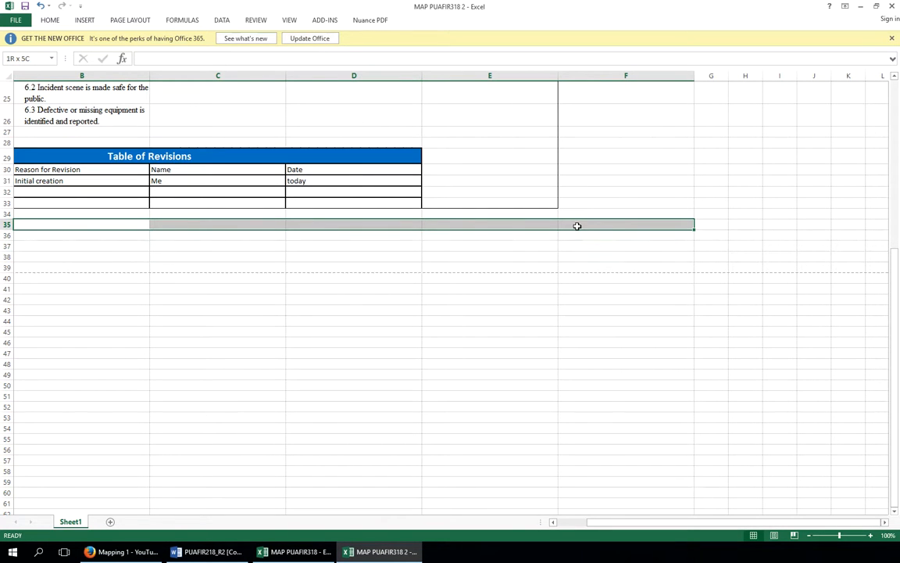
{"action": "right_click", "coordinate": [576, 225]}
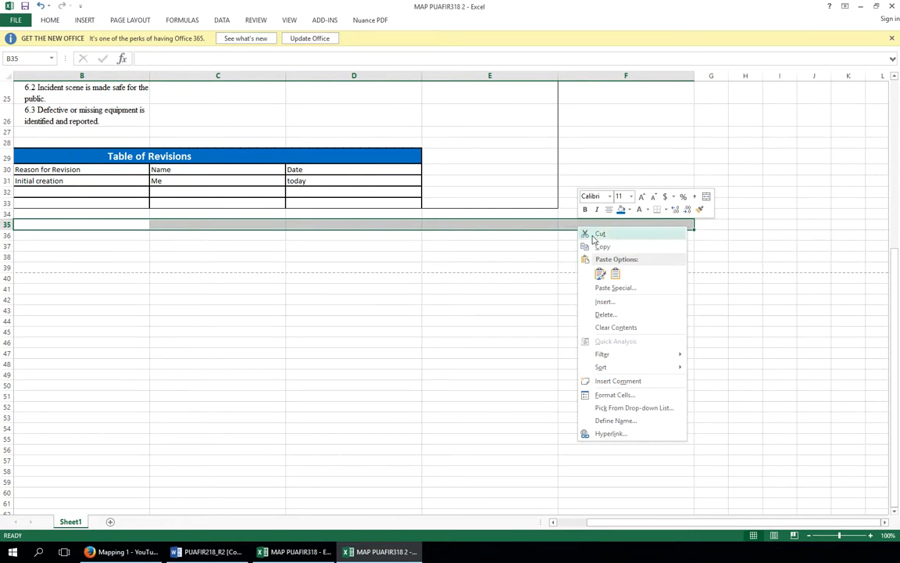
{"action": "left_click", "coordinate": [617, 396]}
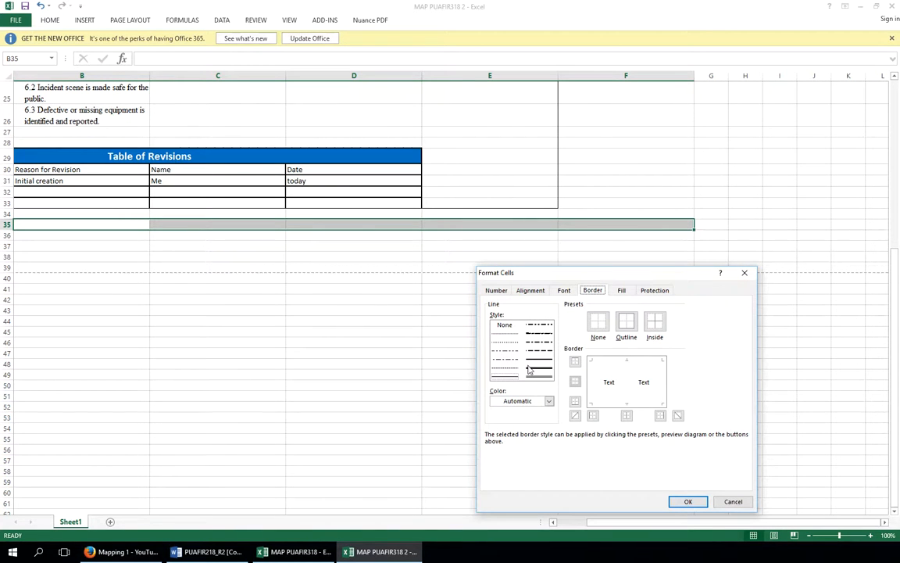
{"action": "left_click", "coordinate": [531, 289]}
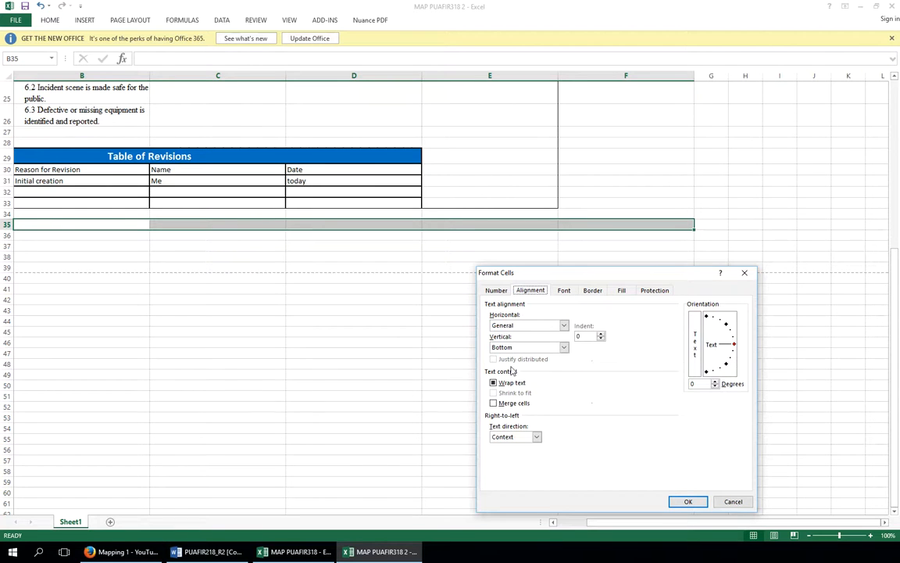
{"action": "left_click", "coordinate": [493, 402]}
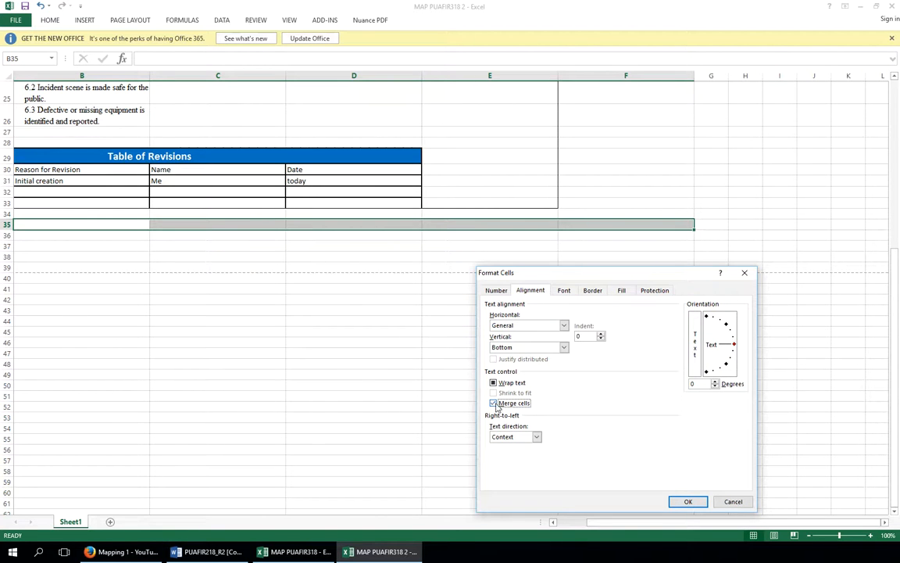
{"action": "left_click", "coordinate": [688, 501]}
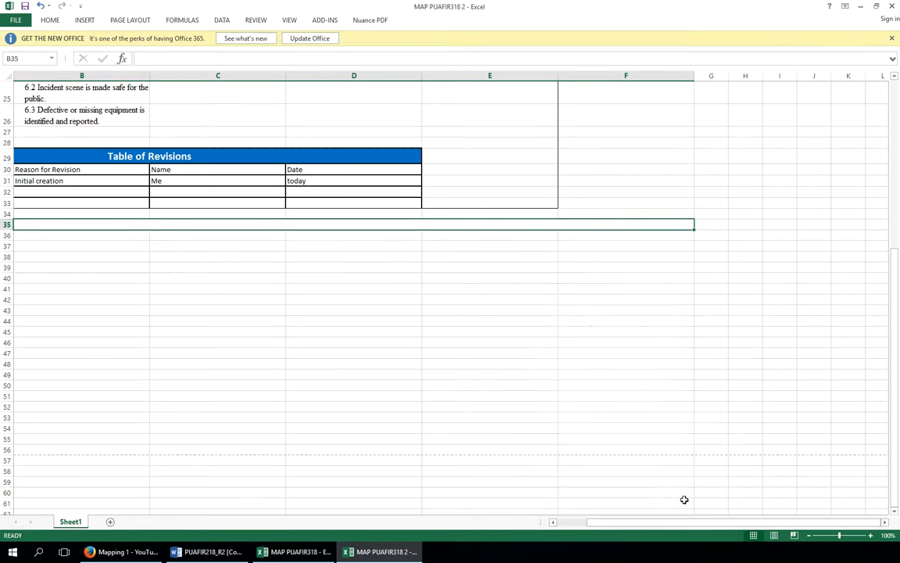
Save the workbook to the Desktop as MAP PUAFIR318 2
{"action": "left_click", "coordinate": [22, 19]}
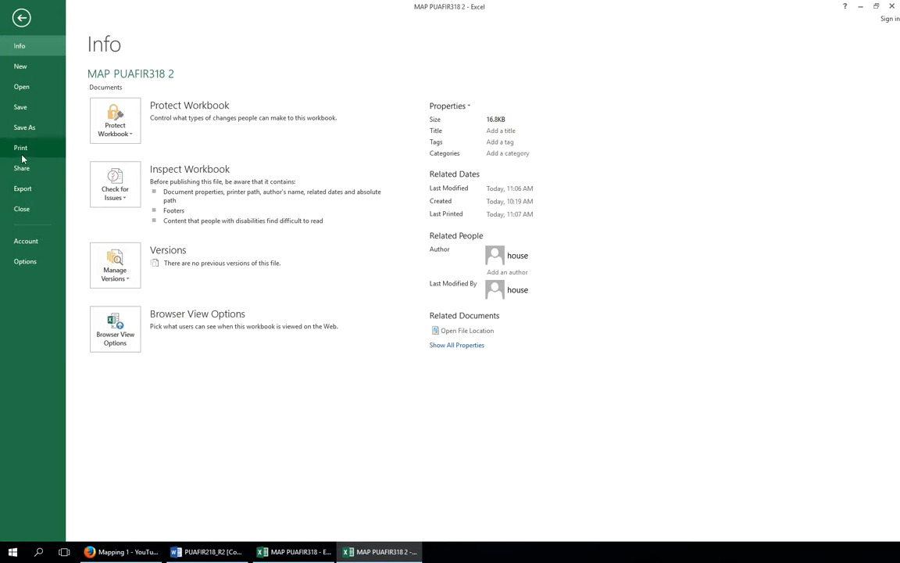
{"action": "left_click", "coordinate": [23, 130]}
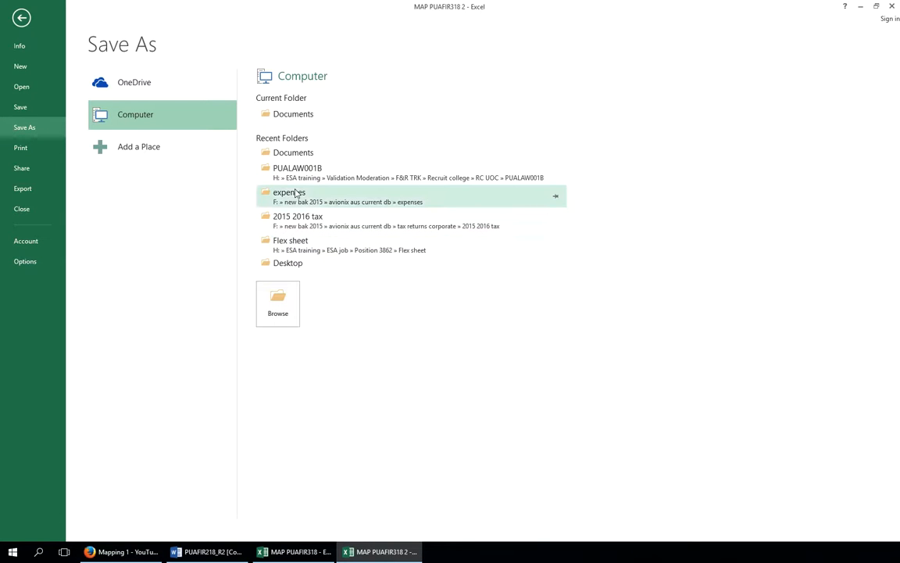
{"action": "left_click", "coordinate": [297, 266]}
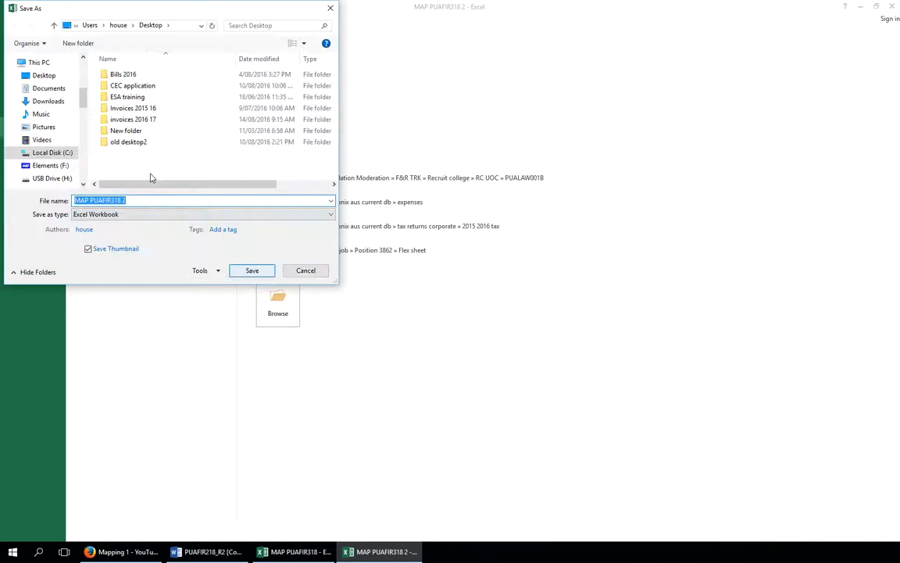
{"action": "left_click", "coordinate": [252, 270]}
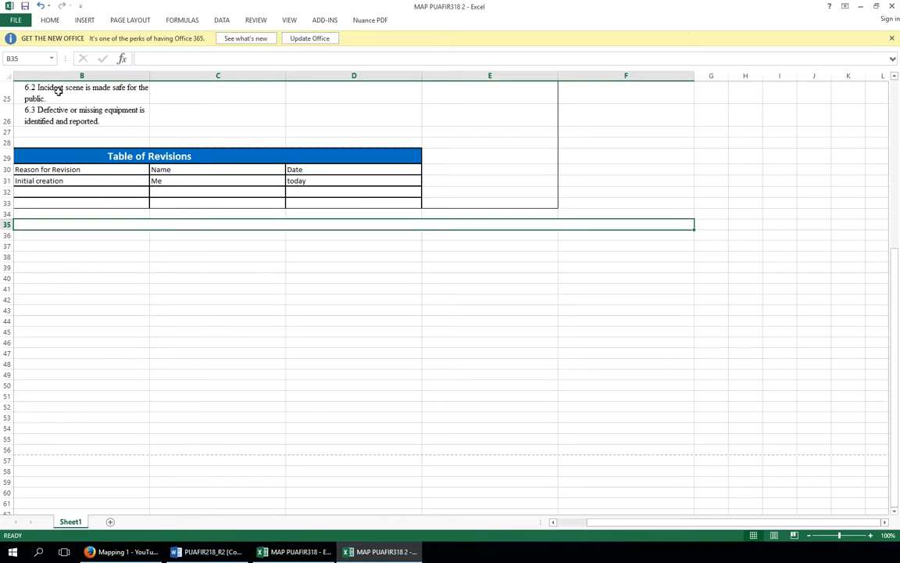
Copy the saved workbook's folder location from its file properties, then close the Save As dialog without saving
{"action": "left_click", "coordinate": [15, 22]}
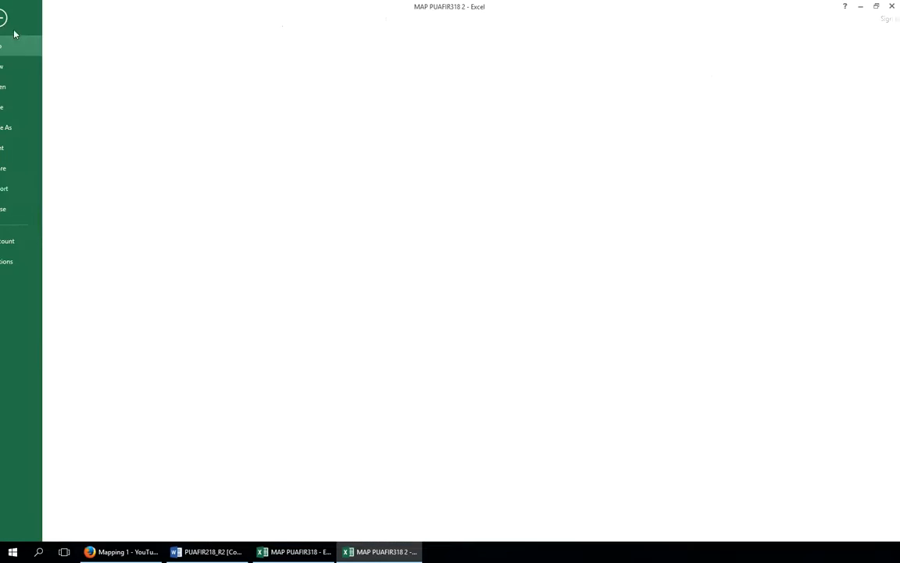
{"action": "left_click", "coordinate": [21, 133]}
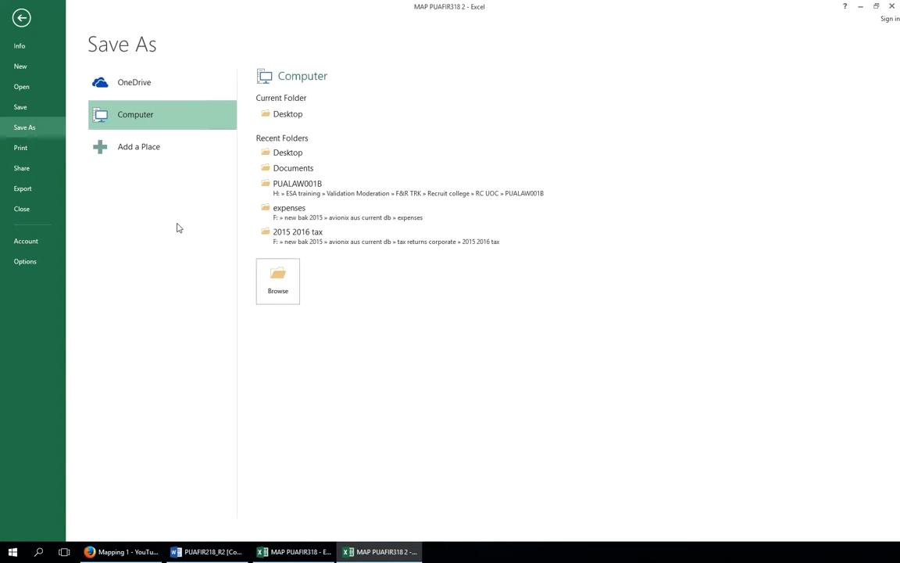
{"action": "left_click", "coordinate": [287, 153]}
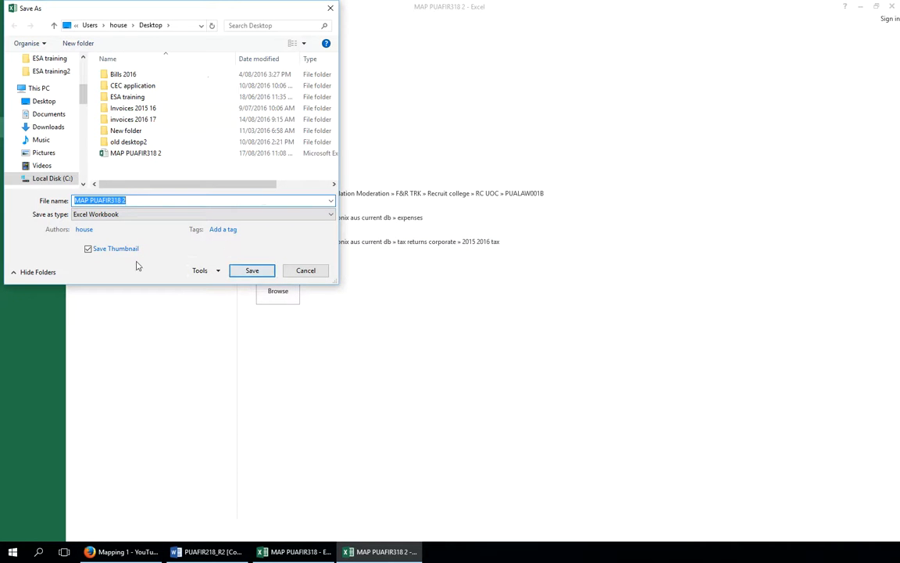
{"action": "left_click", "coordinate": [127, 153]}
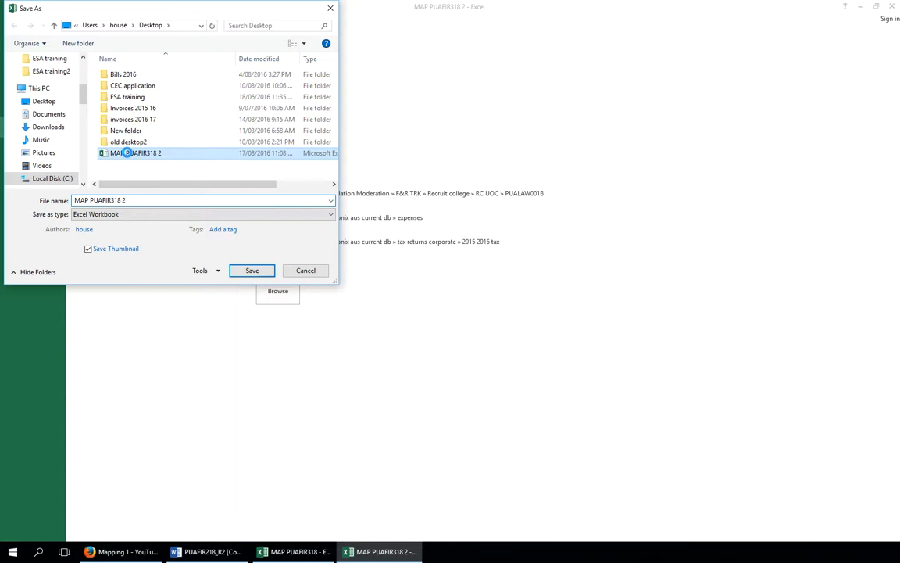
{"action": "right_click", "coordinate": [127, 154]}
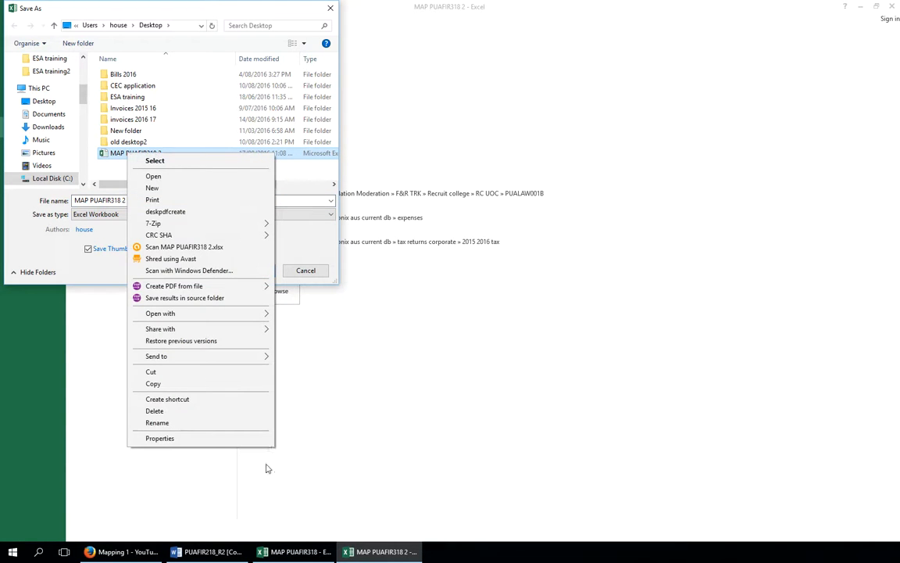
{"action": "left_click", "coordinate": [203, 441]}
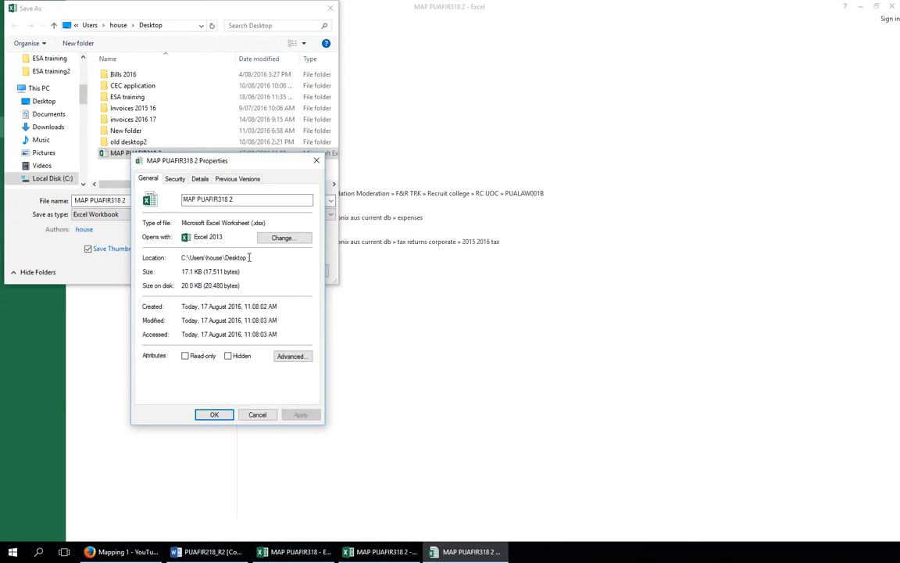
{"action": "left_click_drag", "start_coordinate": [249, 257], "coordinate": [183, 258]}
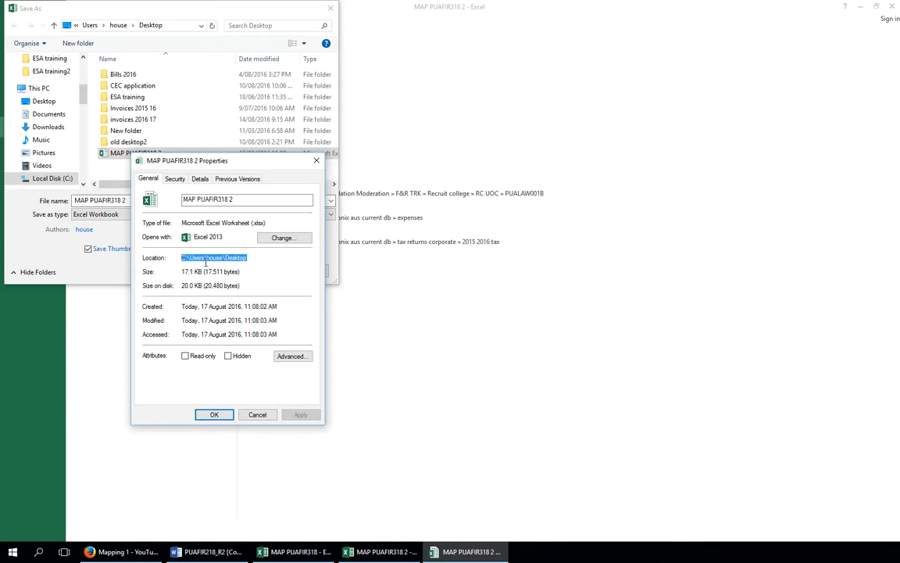
{"action": "right_click", "coordinate": [208, 262]}
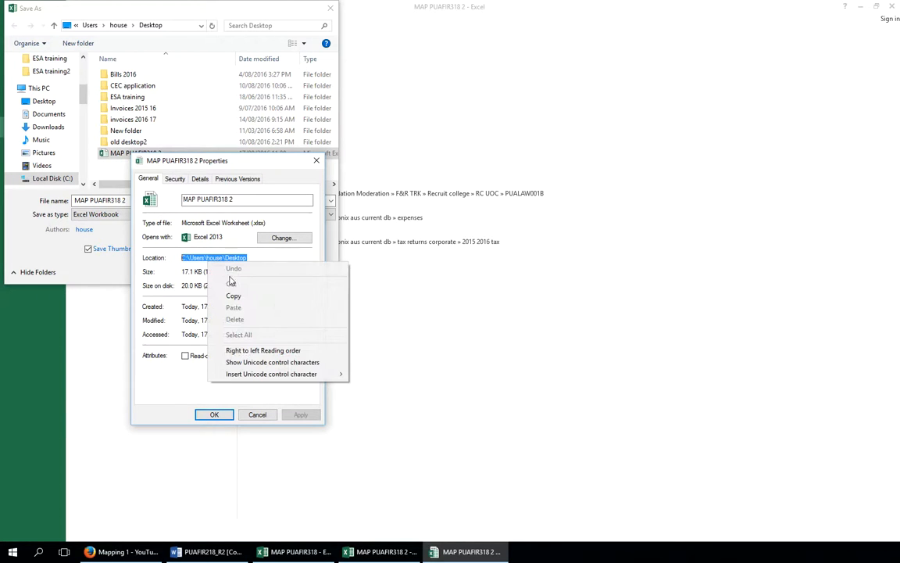
{"action": "left_click", "coordinate": [233, 298]}
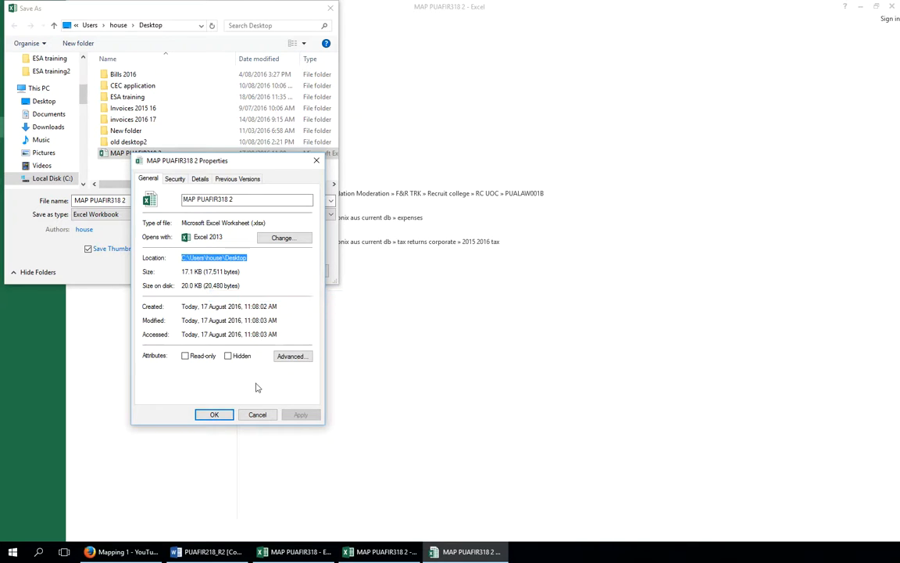
{"action": "left_click", "coordinate": [257, 418]}
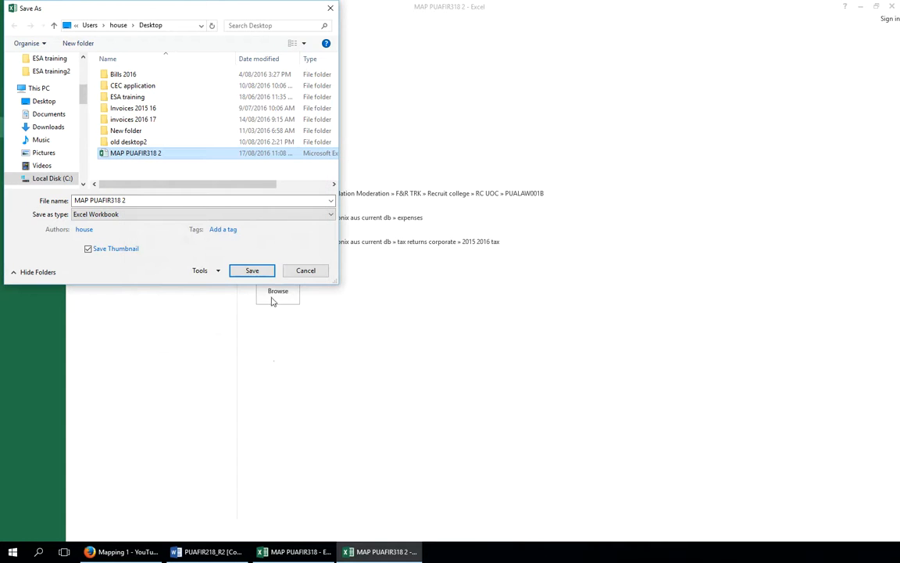
{"action": "left_click", "coordinate": [294, 274]}
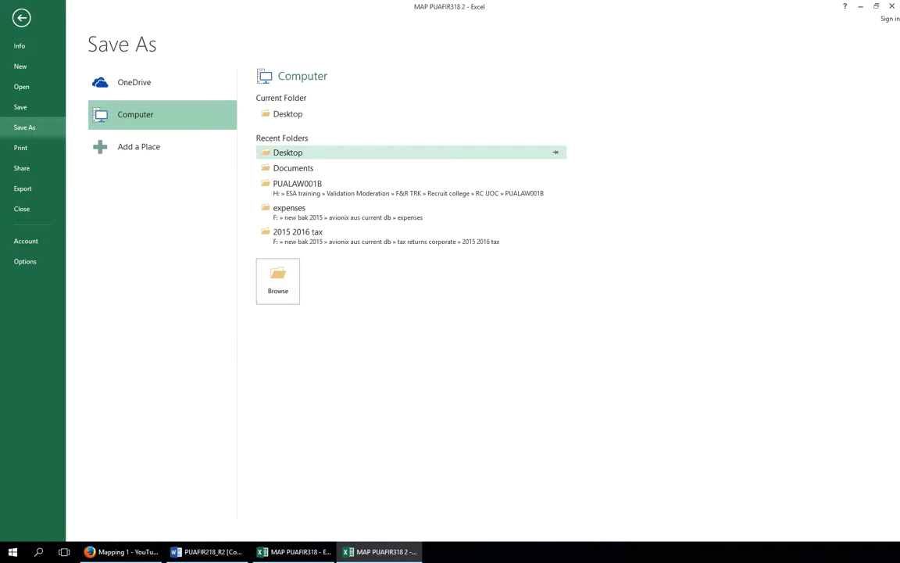
{"action": "left_click", "coordinate": [22, 20]}
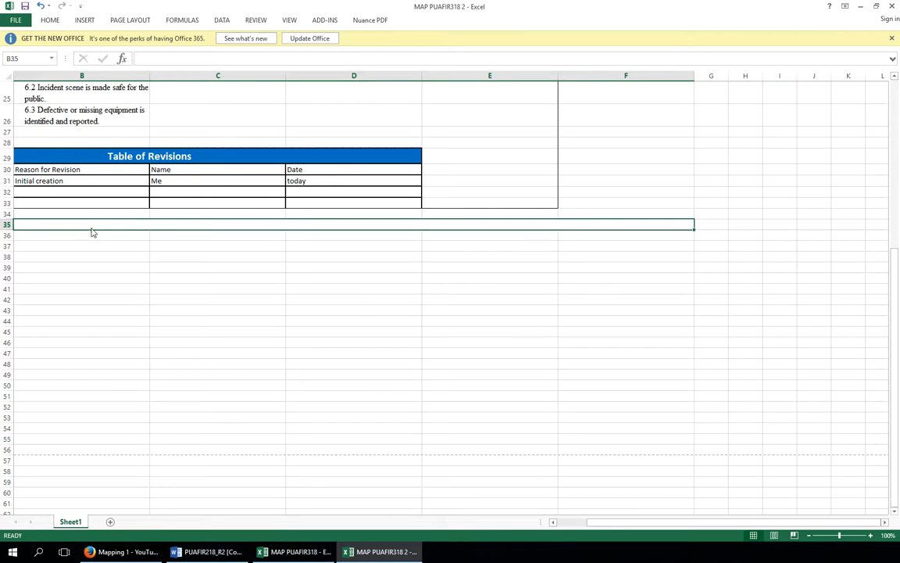
Enter 'MAP PUAFIR218 This is uncontrolled document For the latest revision see' followed by the copied Desktop path in B35
{"action": "type", "text": "MAP"}
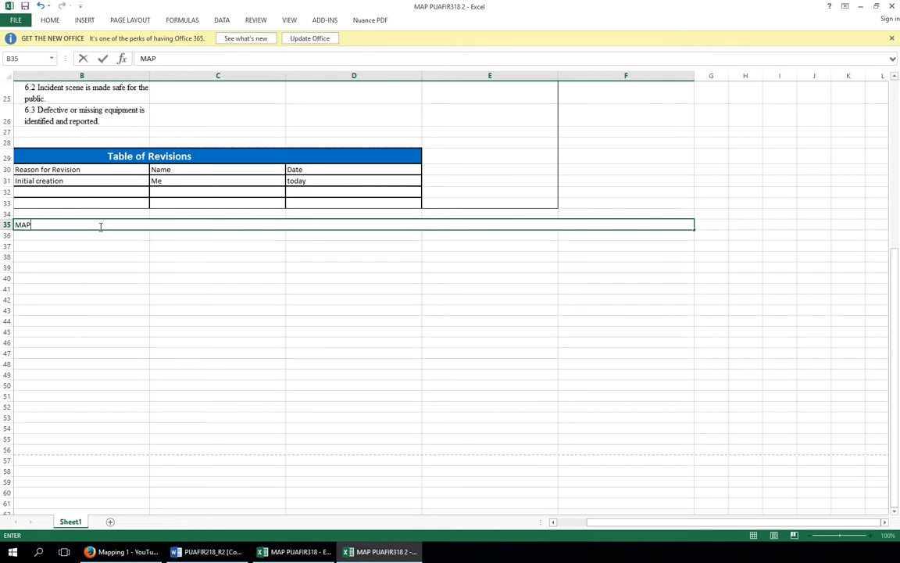
{"action": "type", "text": " PUAFIR218 This is"}
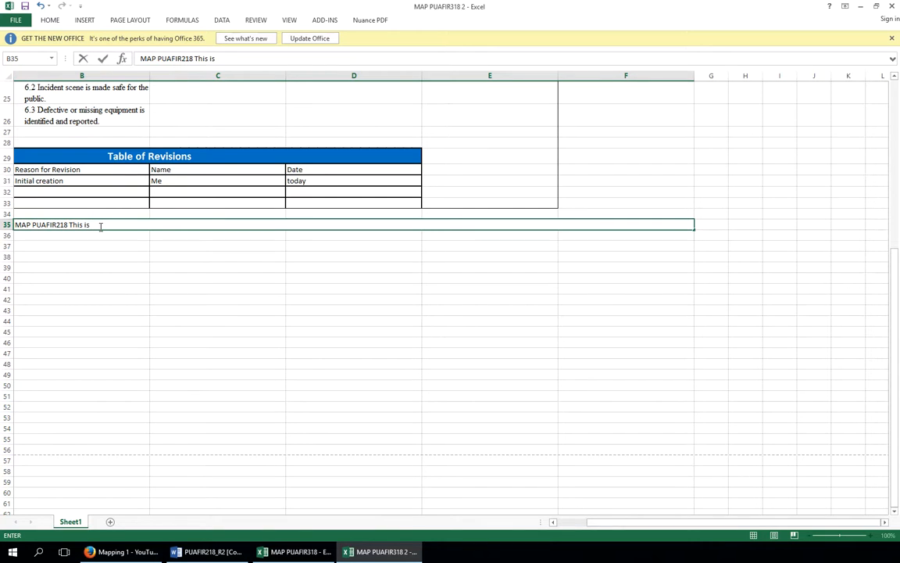
{"action": "type", "text": " uncontrolled ducument Fro t"}
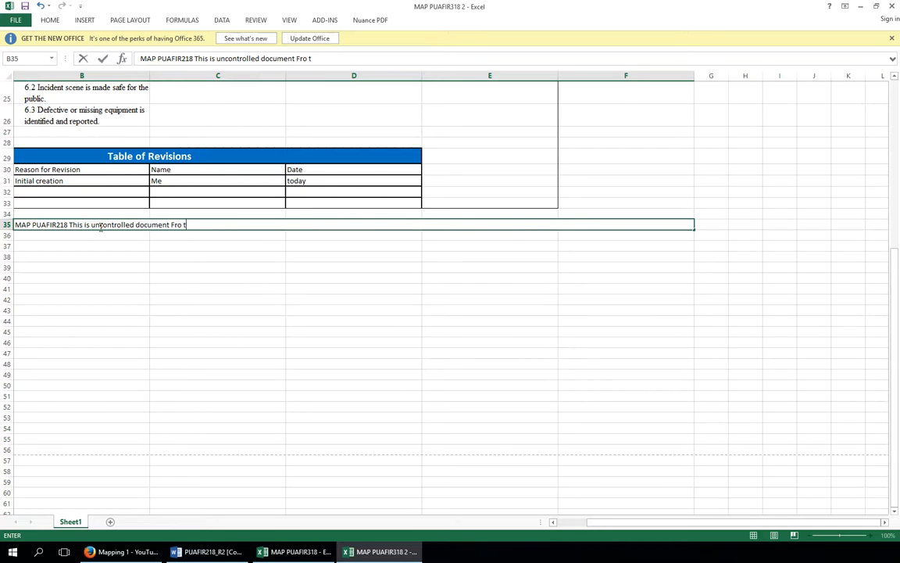
{"action": "type", "text": "ort"}
{"action": "type", "text": " thje"}
{"action": "type", "text": "e latest re"}
{"action": "type", "text": "v"}
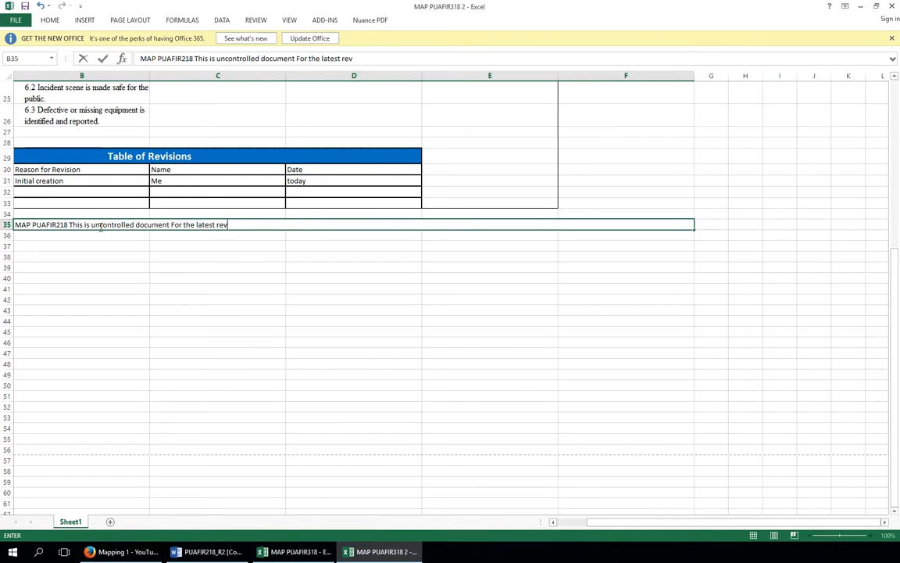
{"action": "type", "text": "ision see"}
{"action": "key", "text": "ctrl+v"}
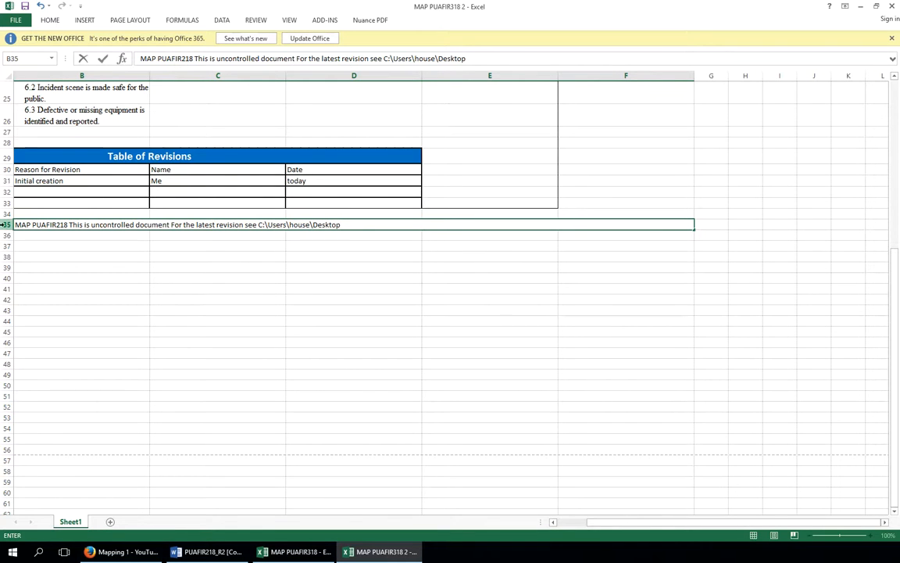
{"action": "left_click", "coordinate": [95, 192]}
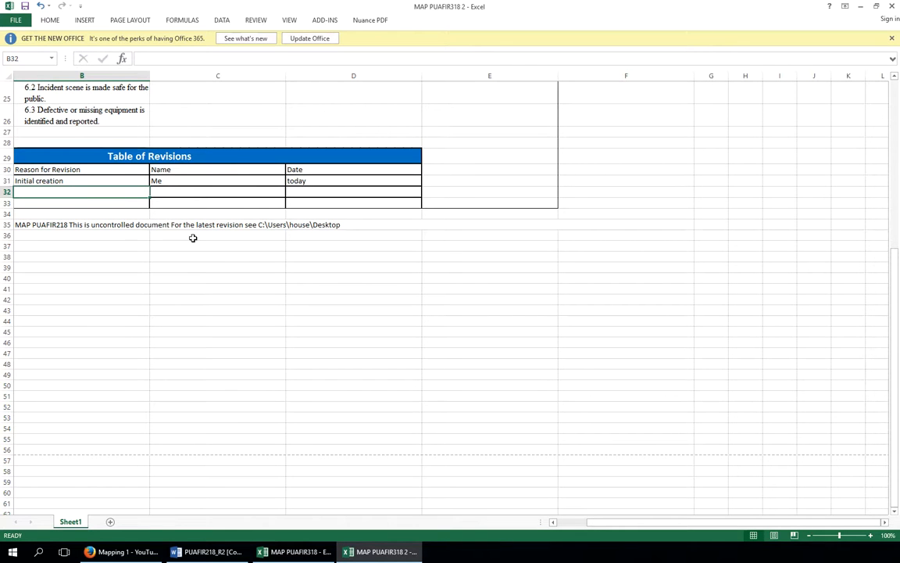
Insert 'v1.0 Aug 16' after MAP PUAFIR218 in the uncontrolled-document note
{"action": "left_click", "coordinate": [552, 522]}
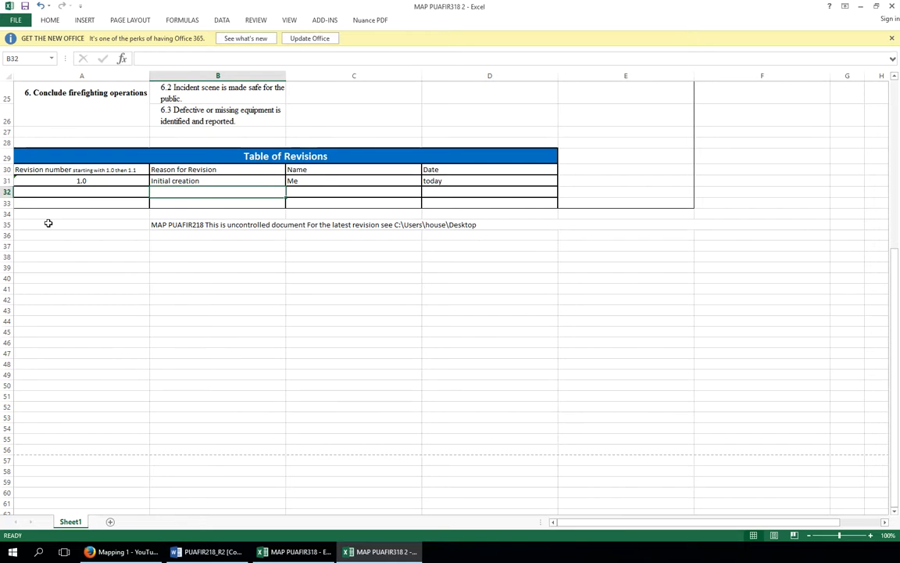
{"action": "left_click", "coordinate": [309, 225]}
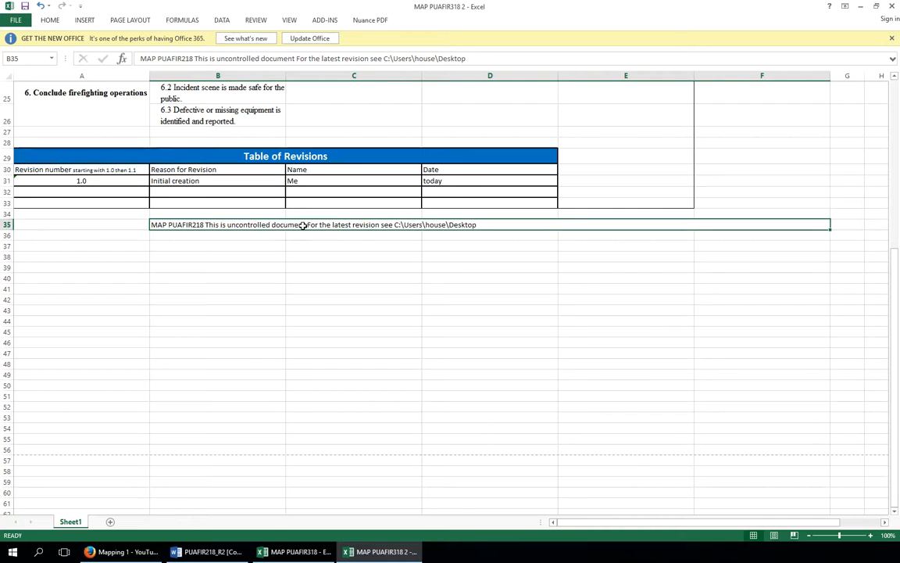
{"action": "double_click", "coordinate": [203, 225]}
{"action": "type", "text": "v1.0 "}
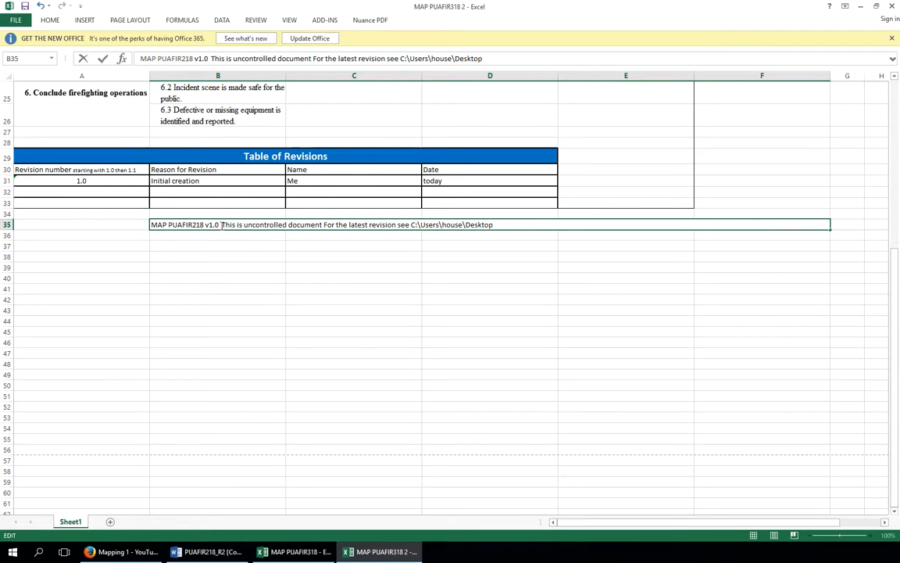
{"action": "type", "text": "Aug "}
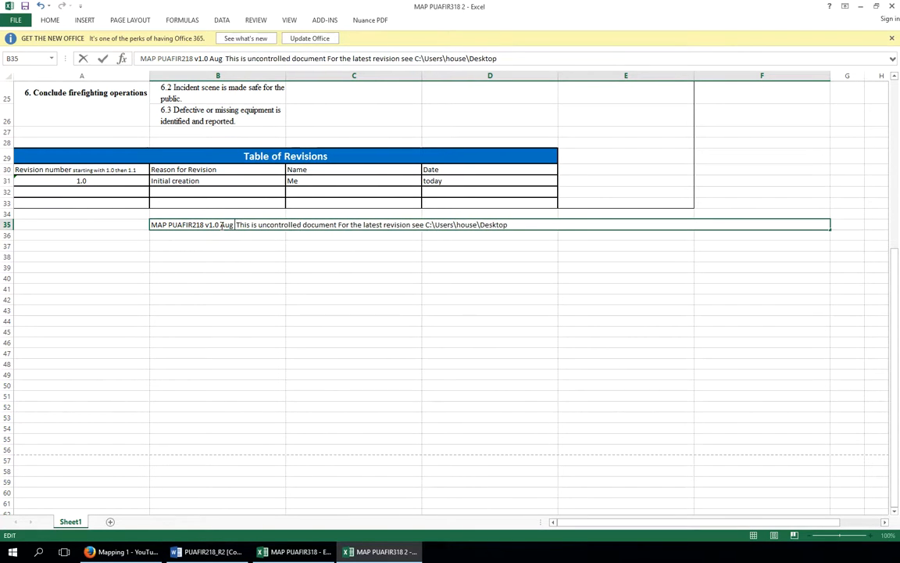
{"action": "type", "text": "16"}
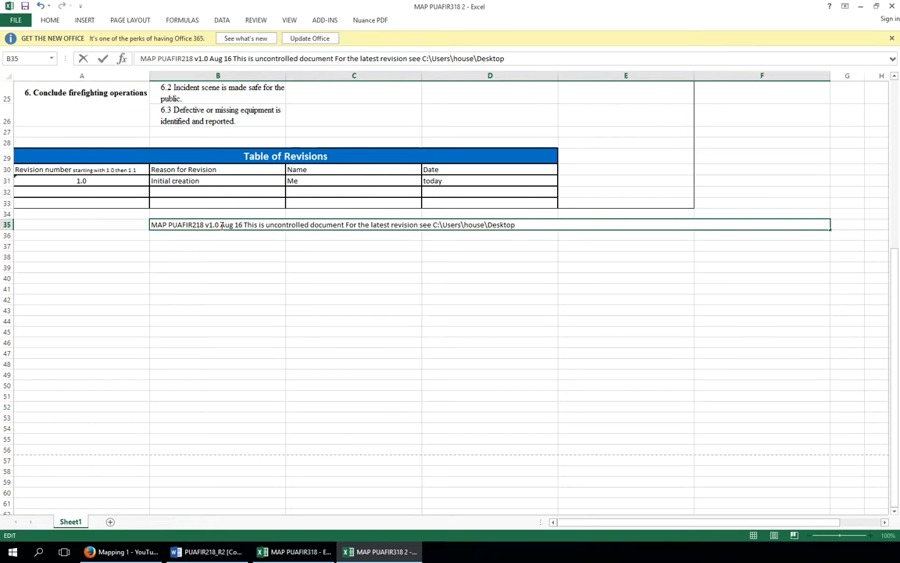
{"action": "left_click", "coordinate": [110, 227]}
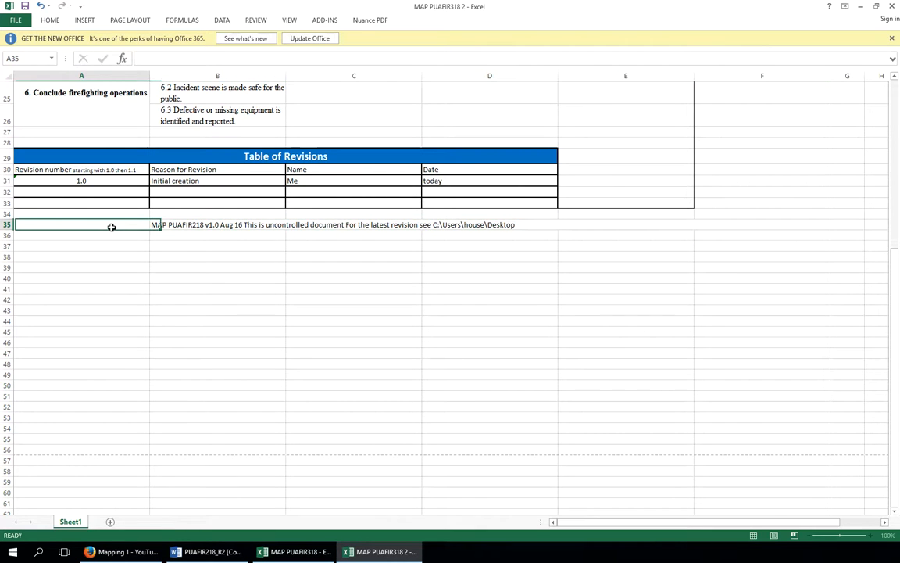
Merge cells A35 to F35 so the uncontrolled-document note spans the full row
{"action": "left_click_drag", "start_coordinate": [120, 225], "coordinate": [250, 225]}
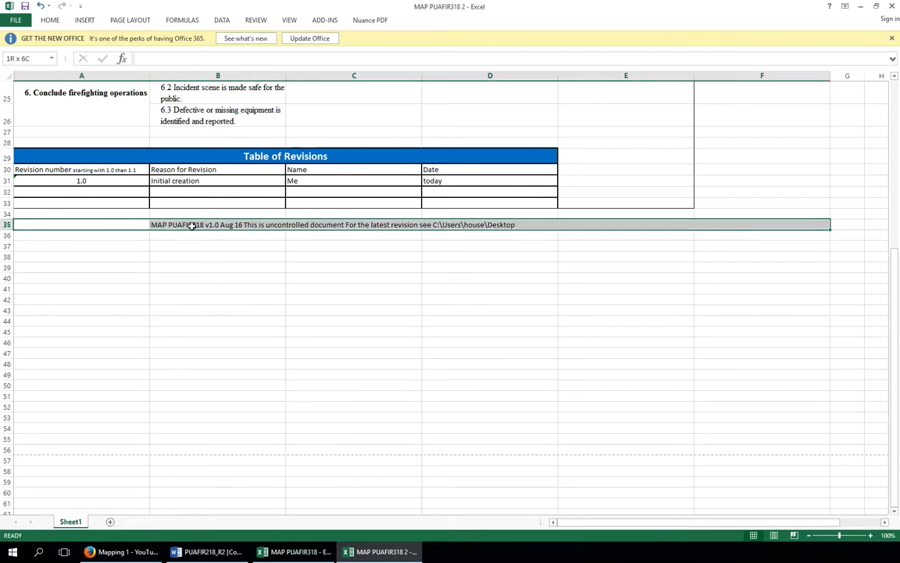
{"action": "right_click", "coordinate": [193, 230]}
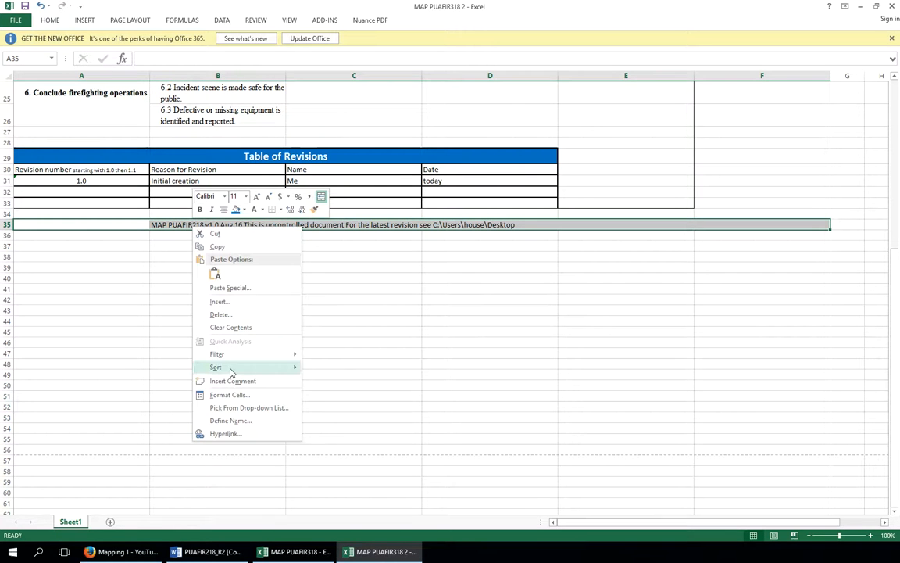
{"action": "left_click", "coordinate": [230, 399]}
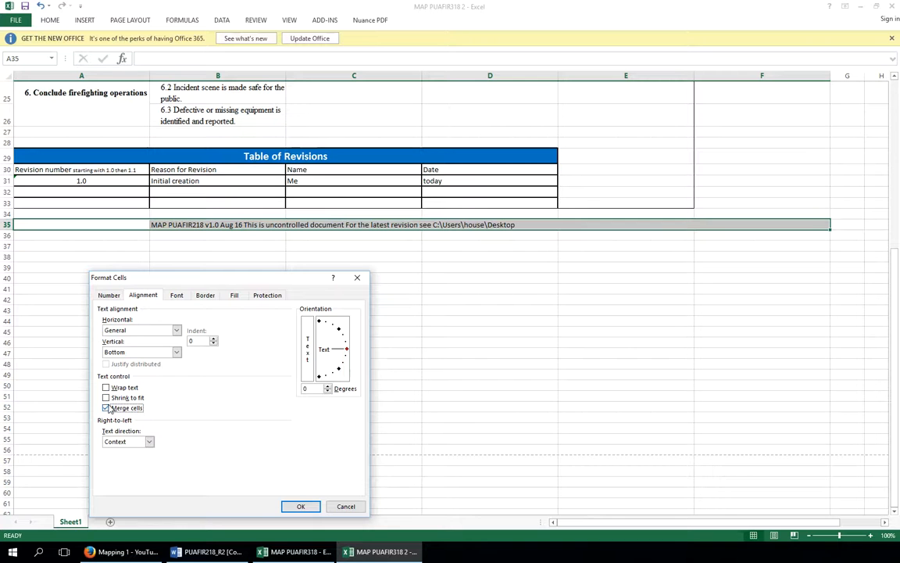
{"action": "left_click", "coordinate": [301, 506]}
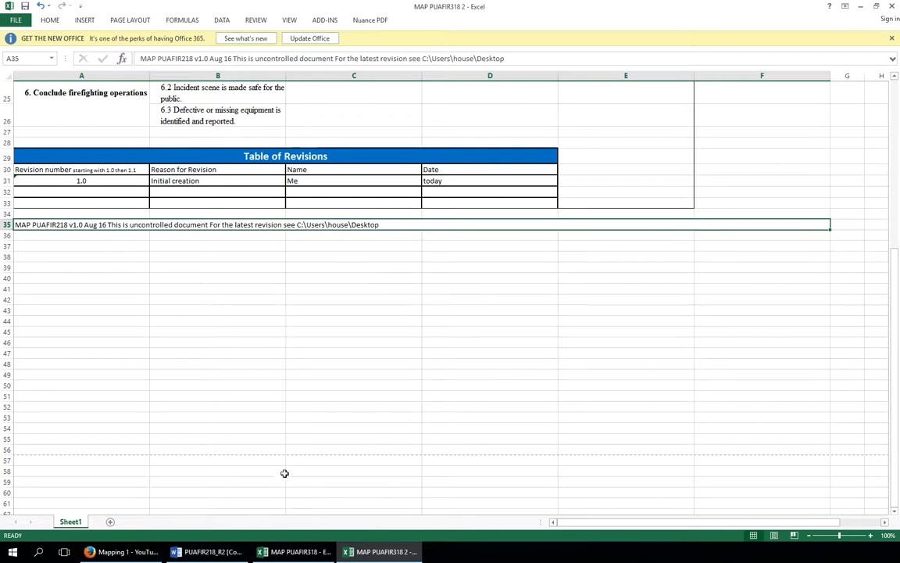
{"action": "left_click", "coordinate": [142, 242]}
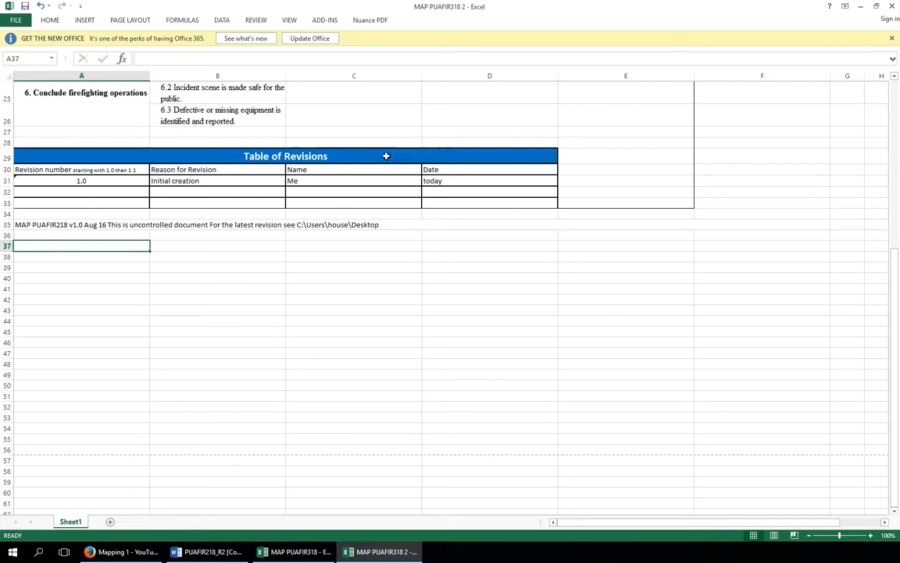
{"action": "scroll", "coordinate": [380, 125], "scroll_direction": "up", "scroll_amount": 8}
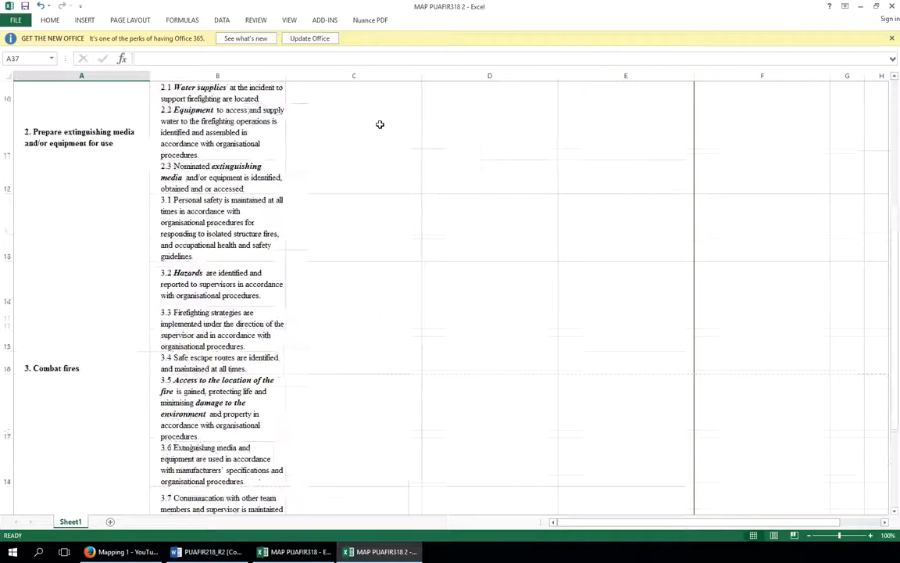